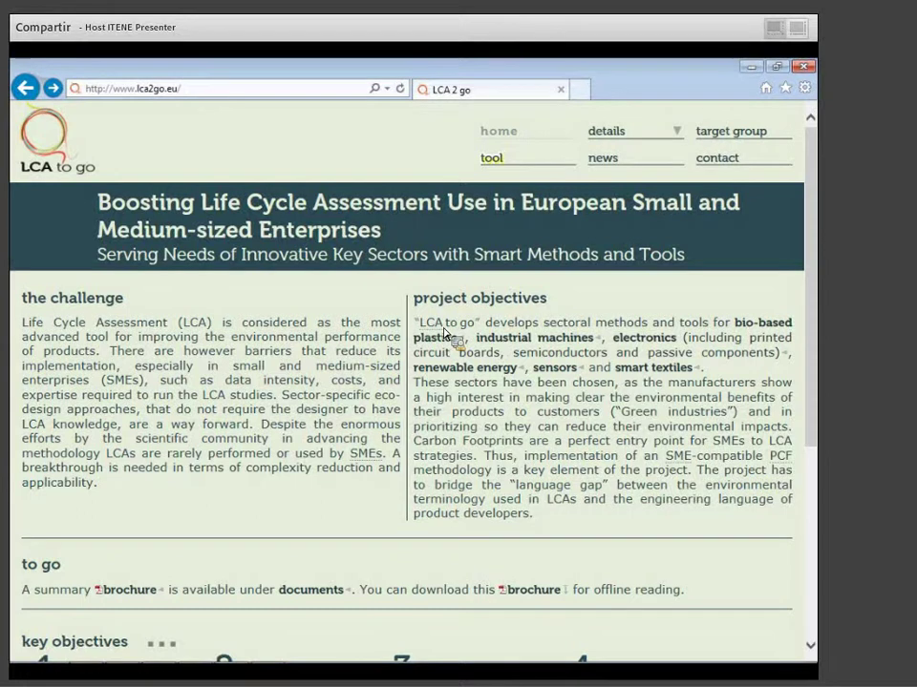
Go to the Tool page from the LCA to go home page's top navigation.
left_click(515, 177)
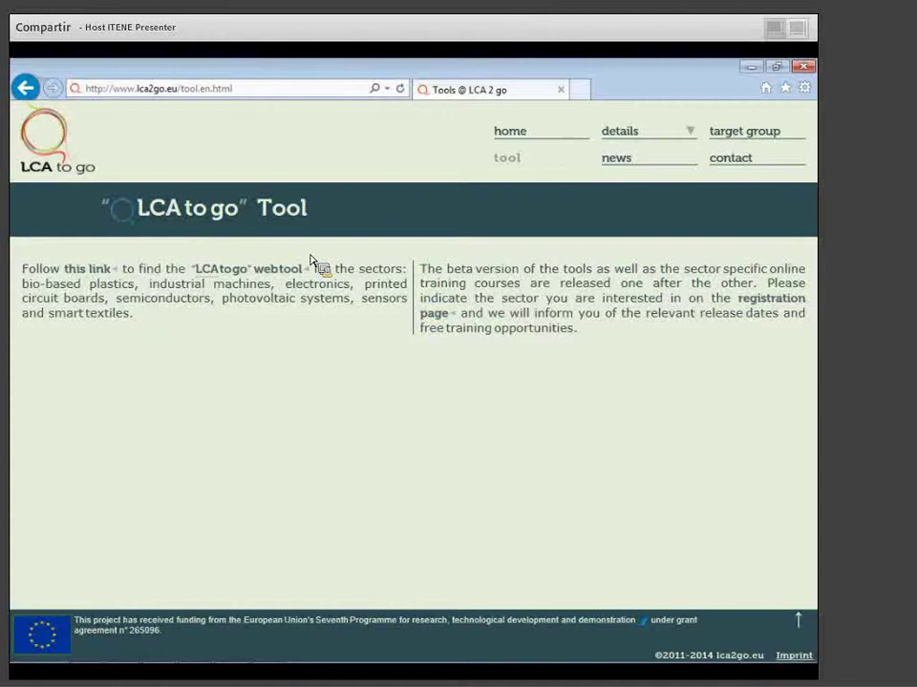
Go to the LCAtogo webtool login page and bring up the new-user registration form.
left_click(286, 271)
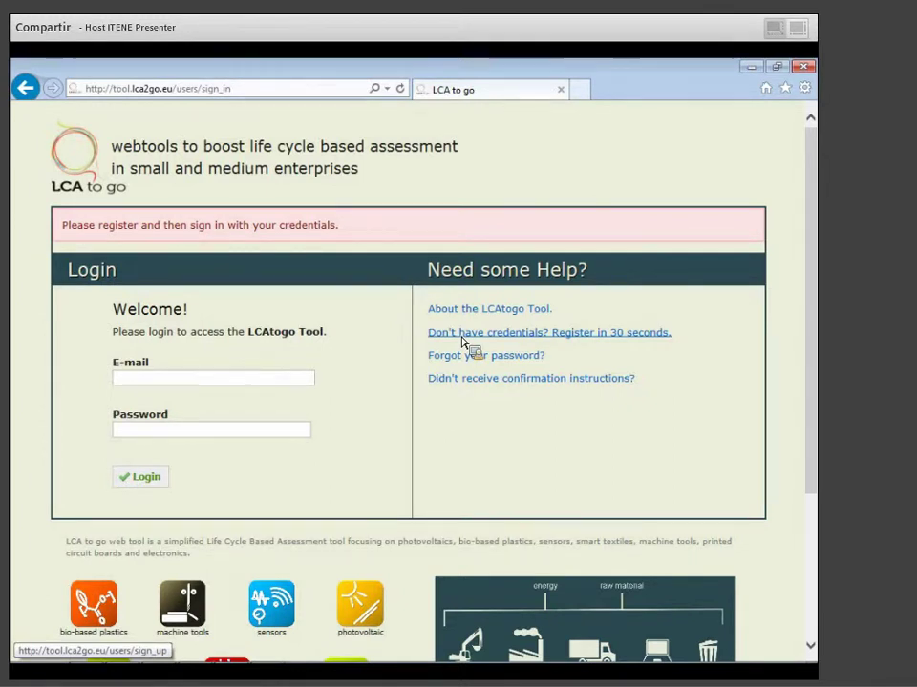
left_click(231, 380)
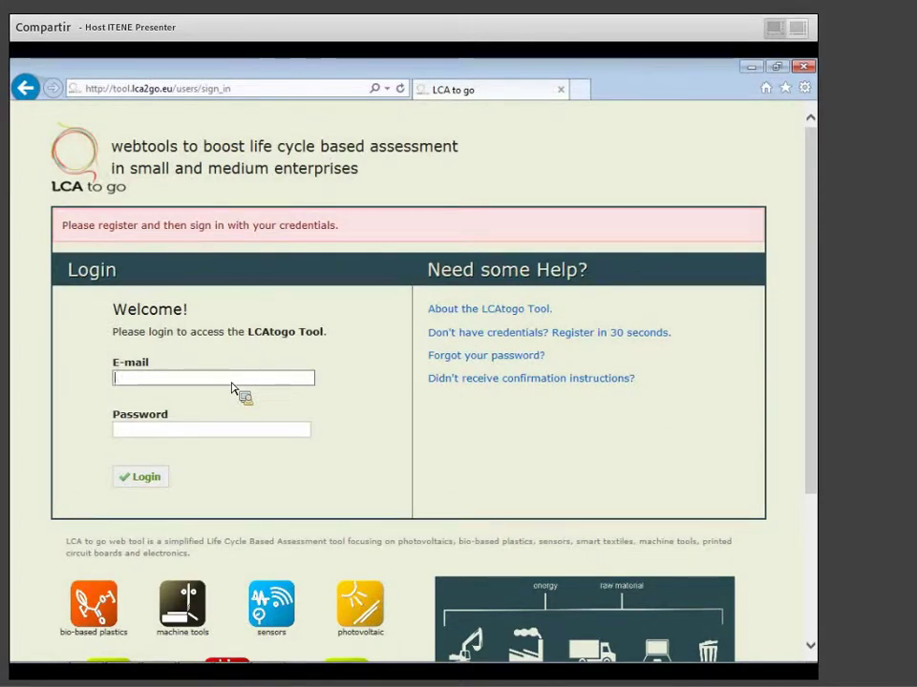
left_click(550, 332)
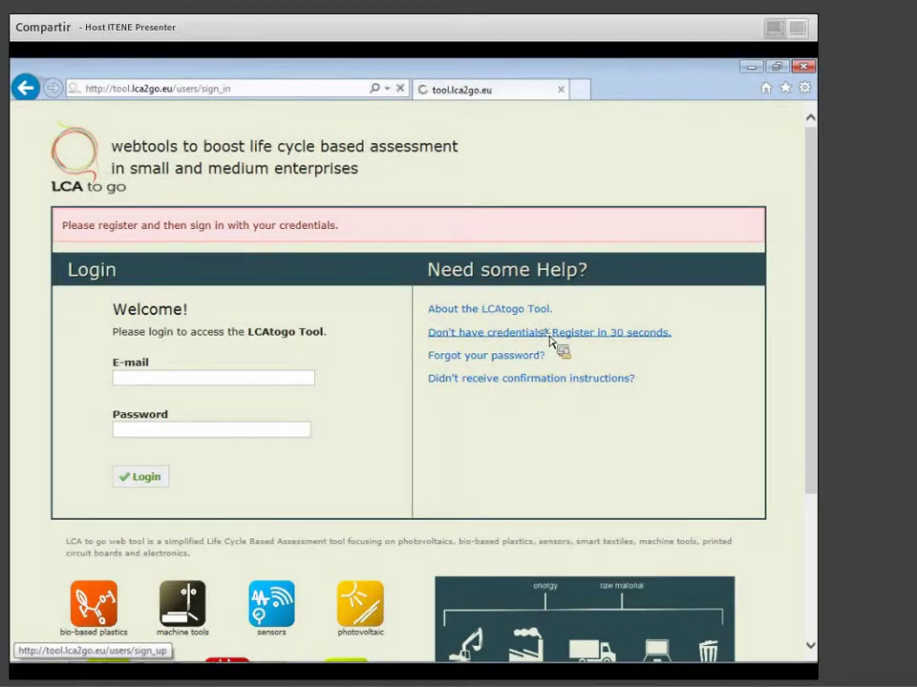
left_click(147, 435)
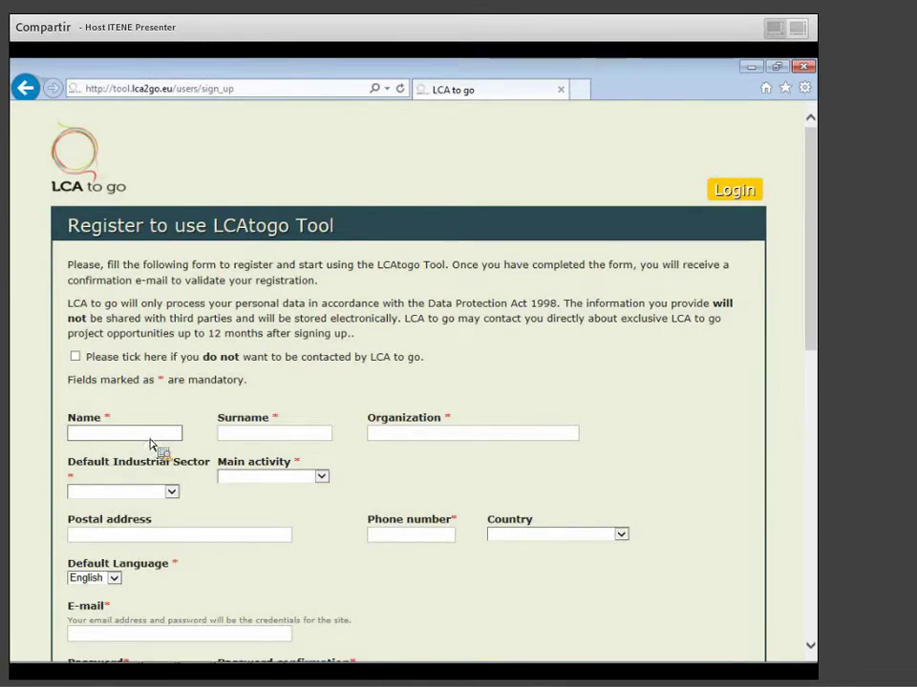
Choose Bio-based plastics as sector and enter the registrant's name, surname and organization ITENE.
left_click(122, 492)
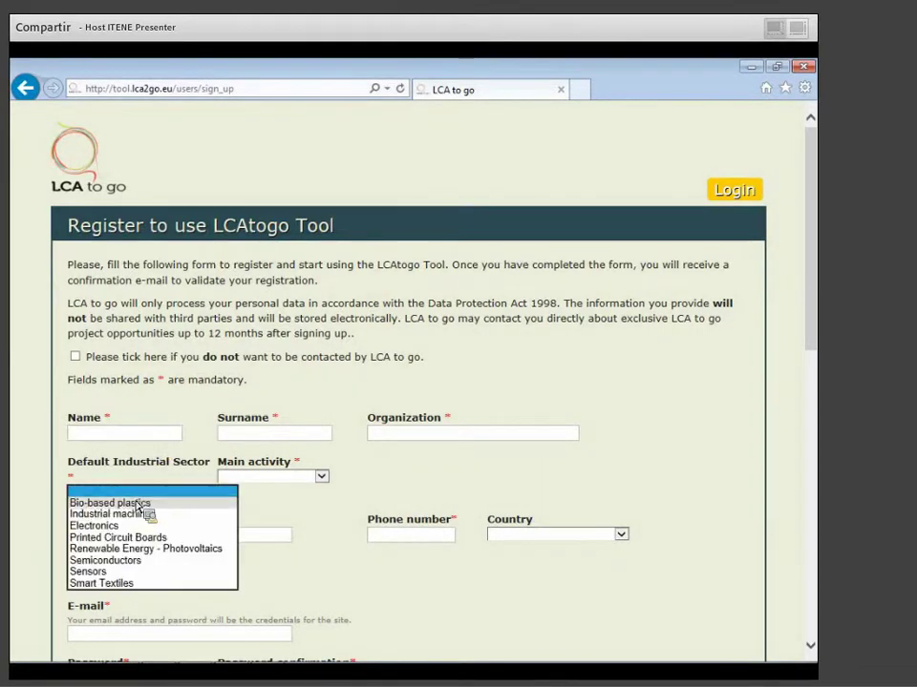
left_click(124, 501)
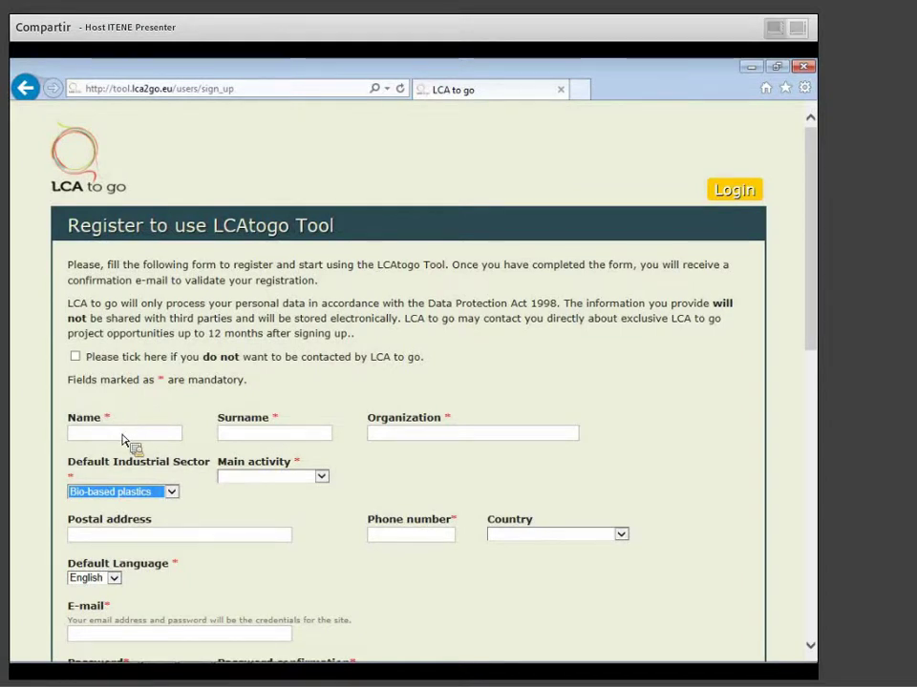
left_click(122, 434)
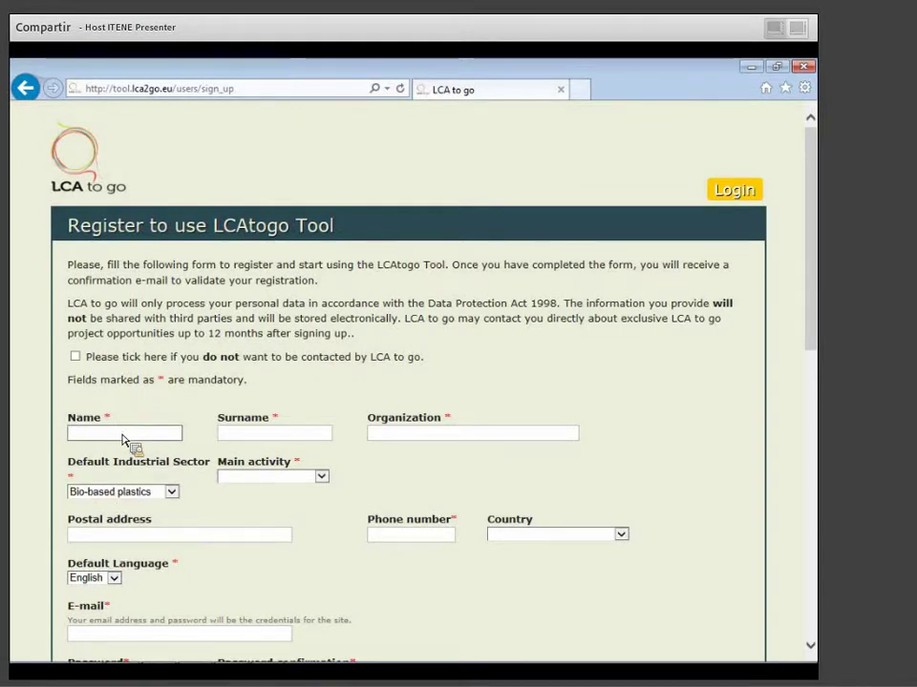
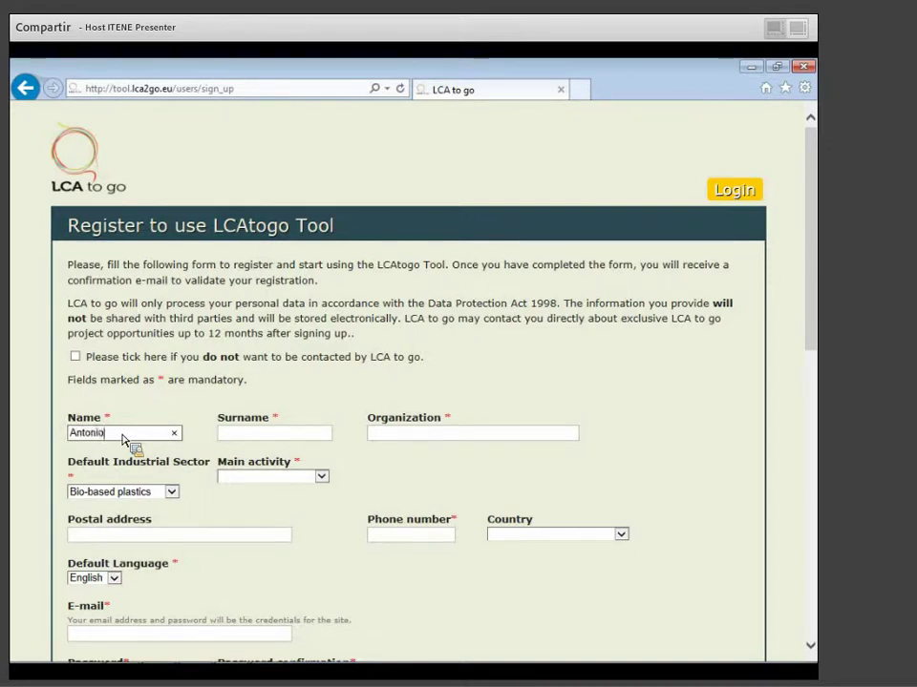
key("Tab")
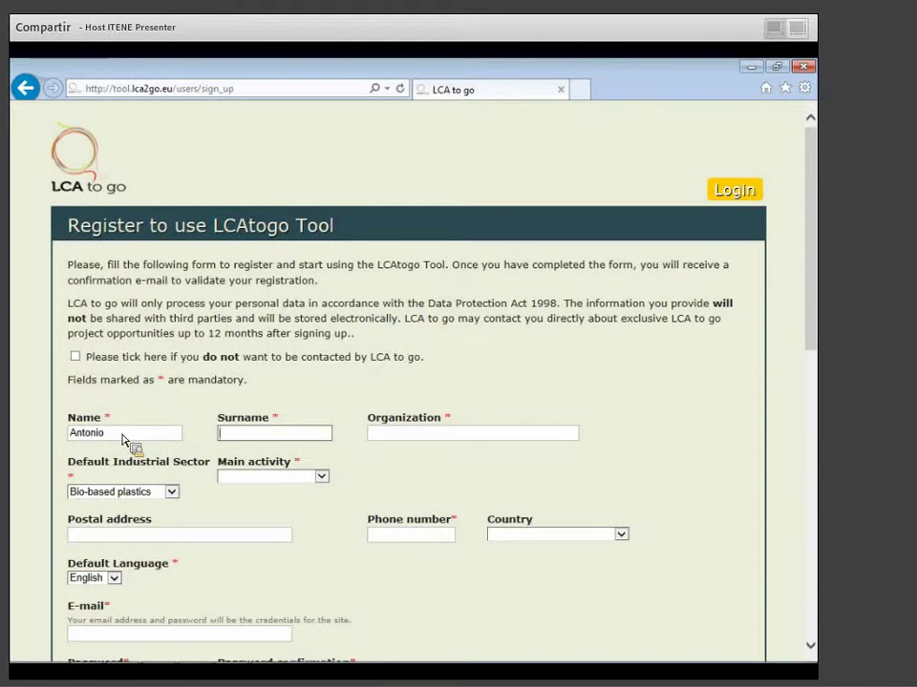
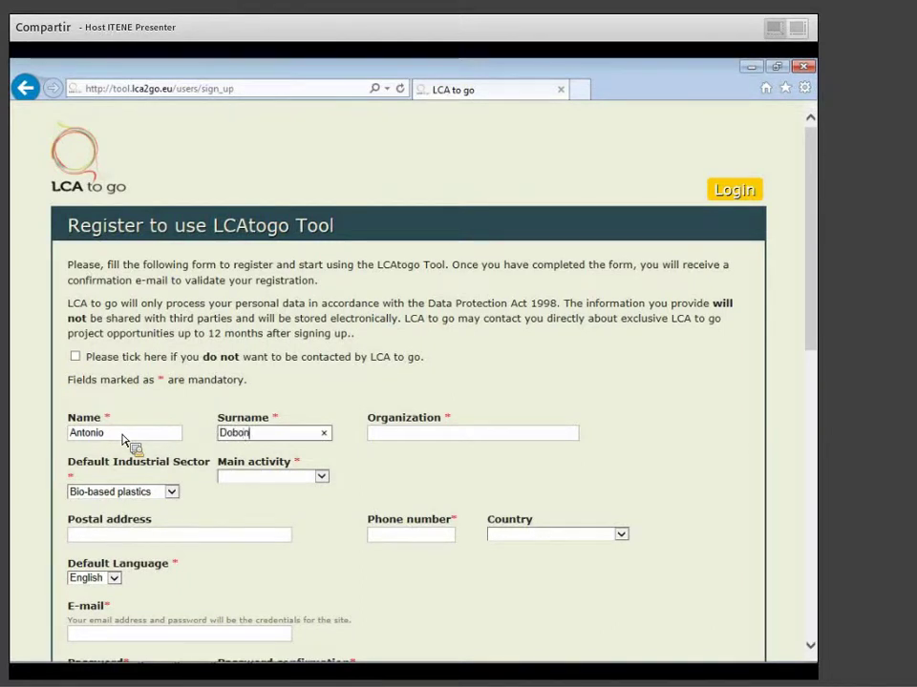
key("Tab")
type("ITENE")
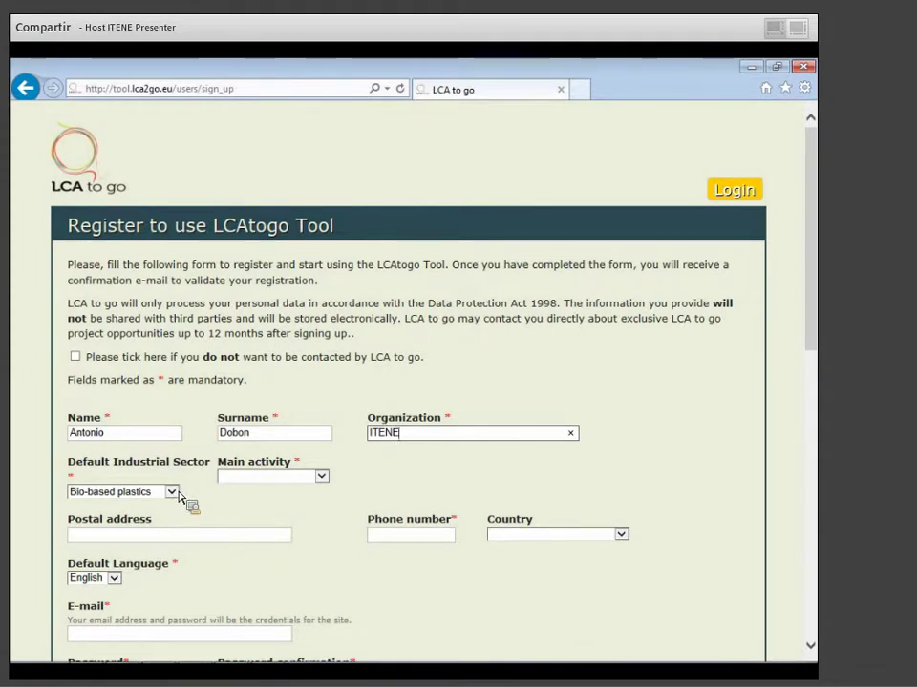
Set the main activity to Manufacturing / Production.
left_click(249, 480)
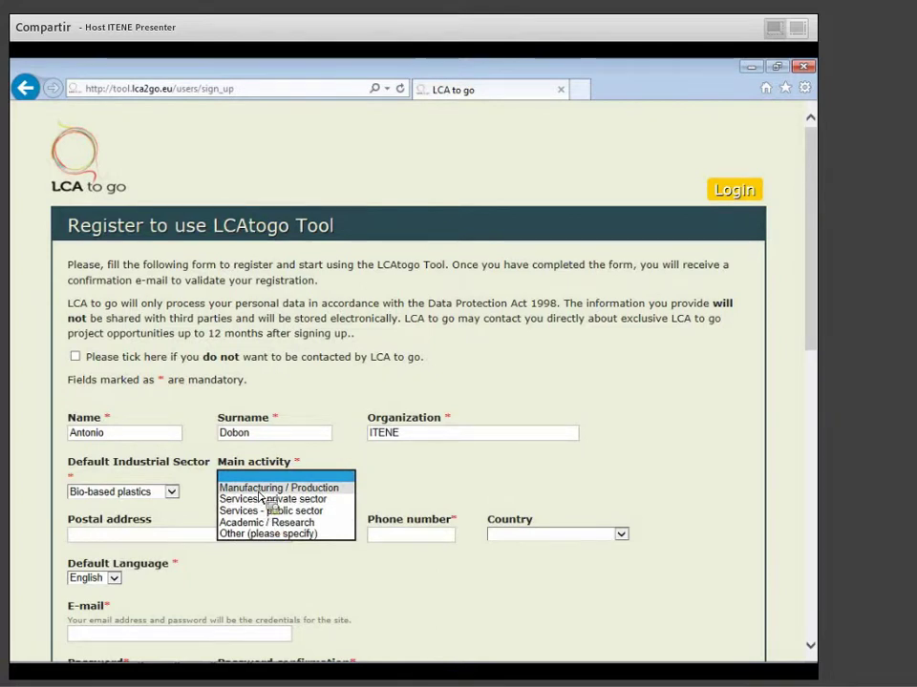
left_click(260, 490)
left_click(199, 539)
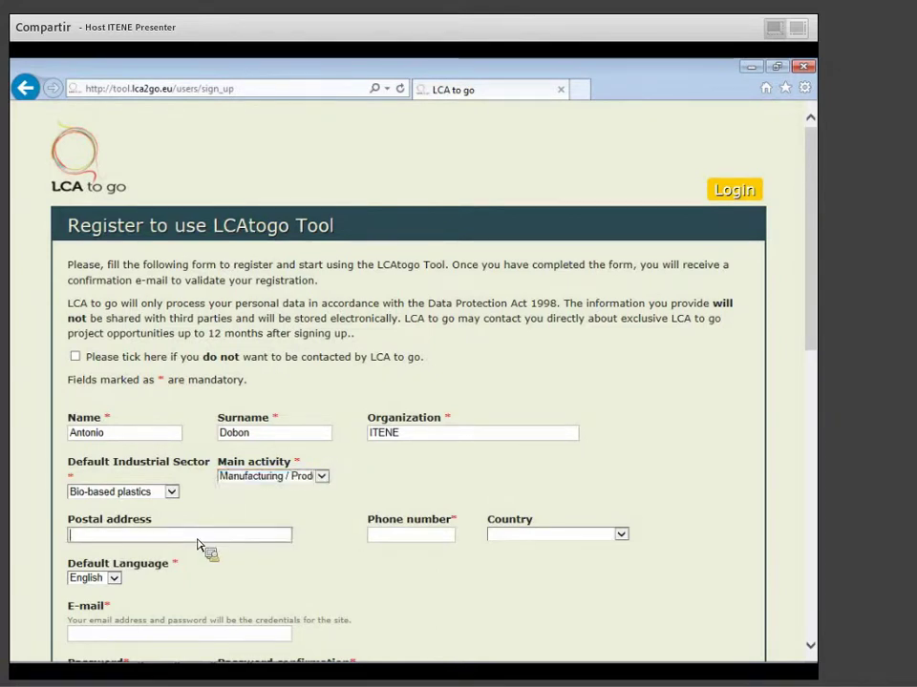
Enter the postal code and phone number, and set the country to Spain.
type("46022")
left_click(380, 535)
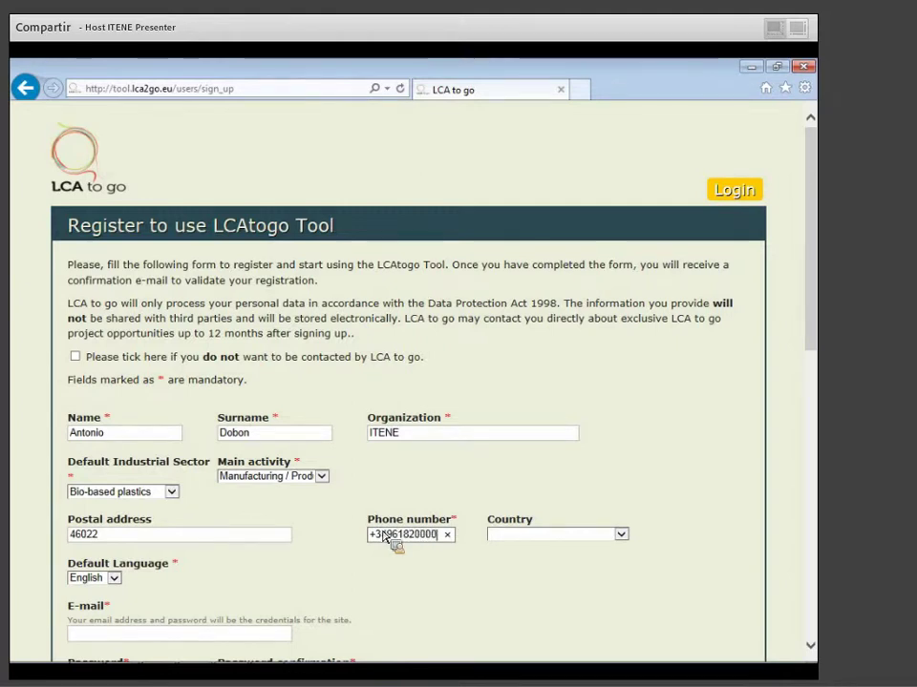
left_click(520, 536)
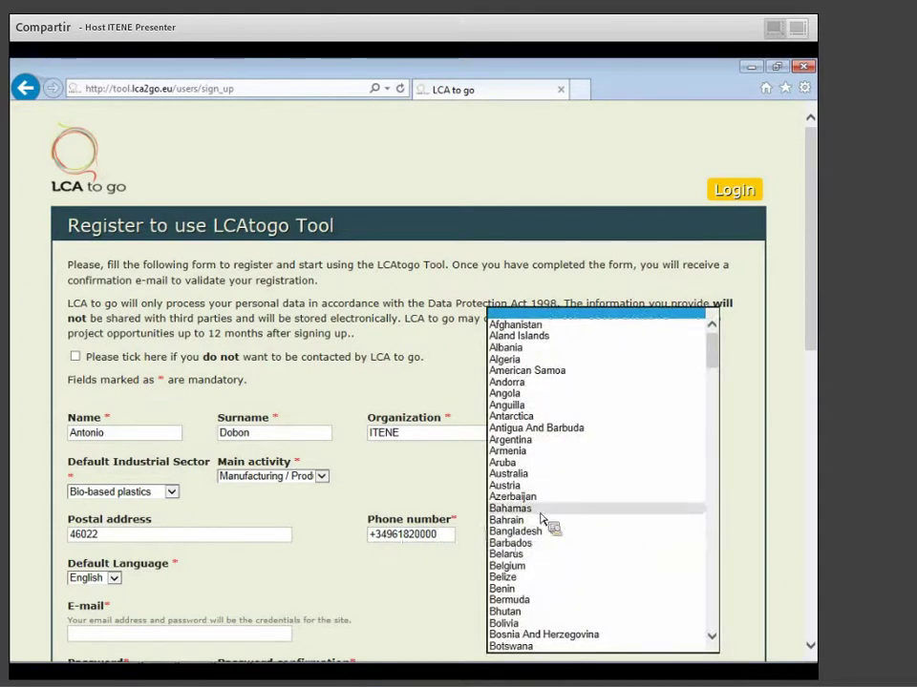
type("sp")
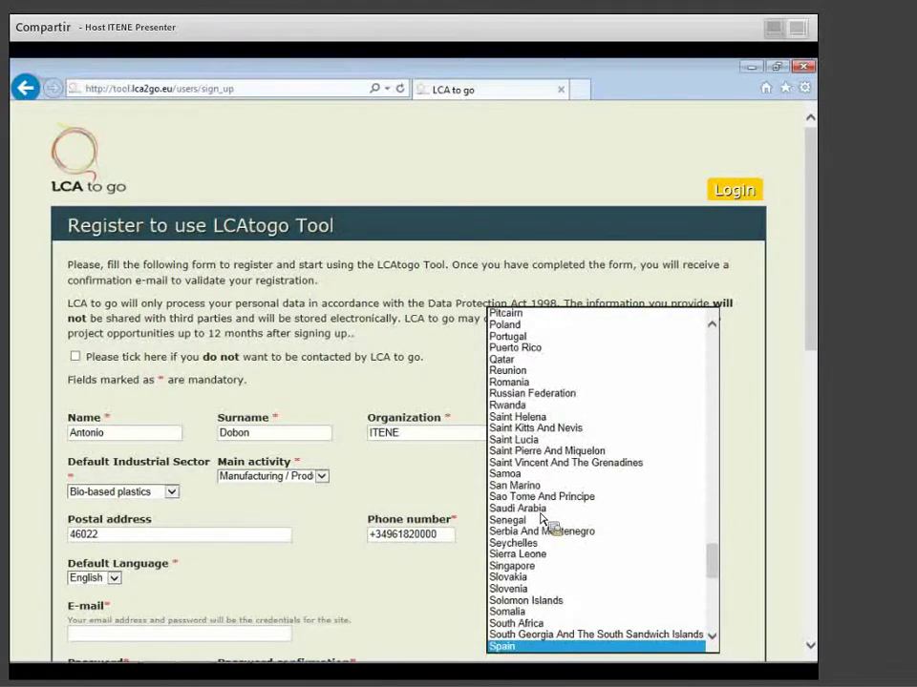
left_click(554, 647)
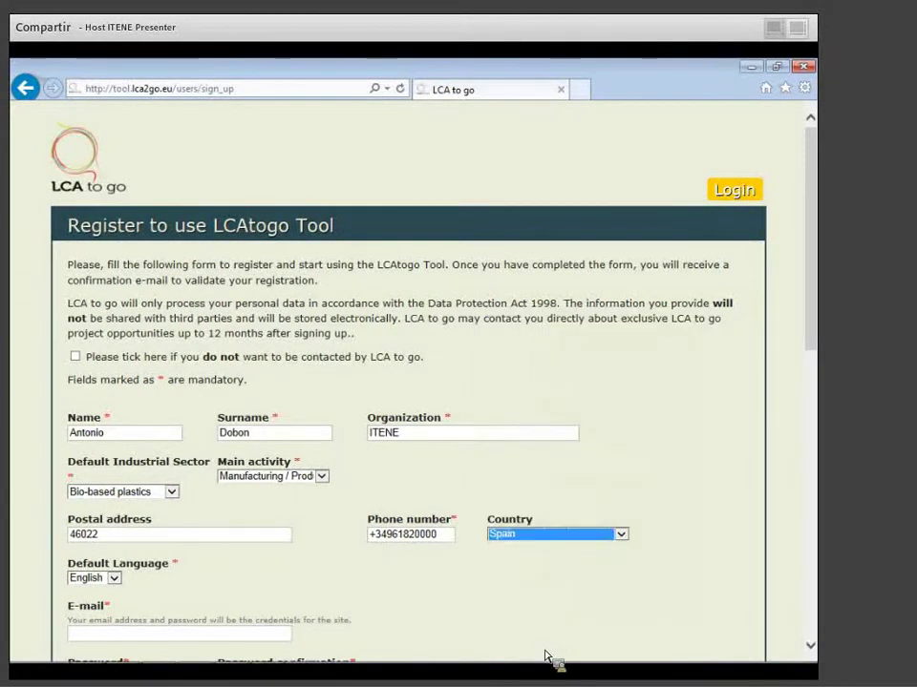
Leave the default language set to English.
left_click(114, 579)
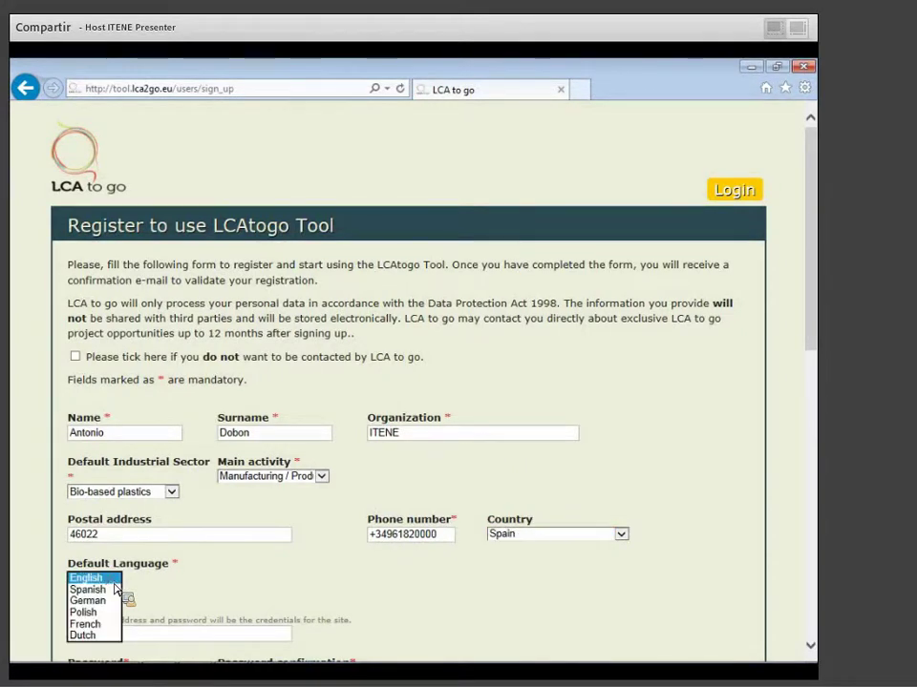
left_click(114, 580)
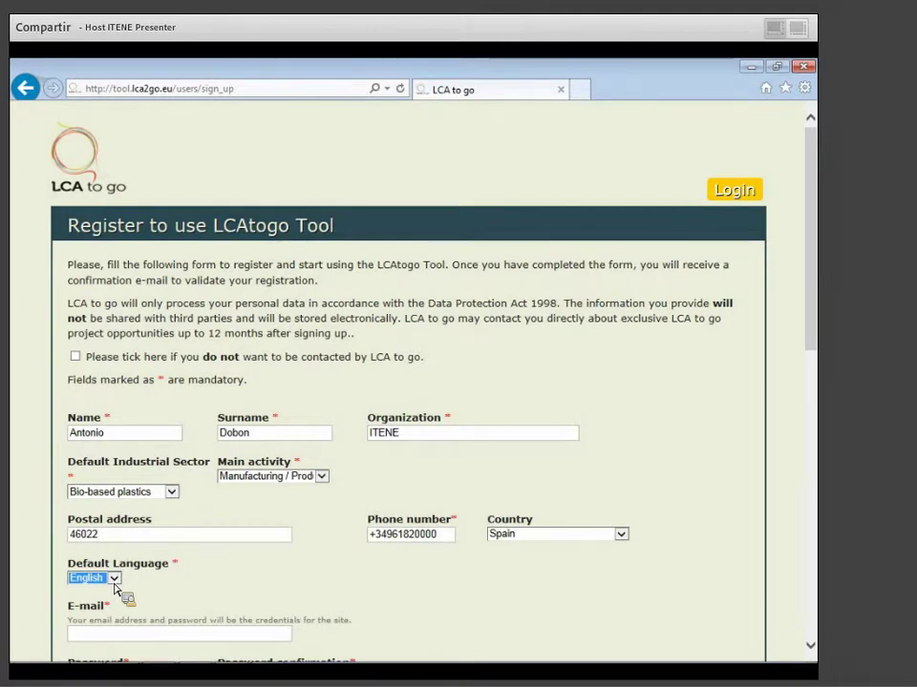
left_click(114, 579)
left_click(115, 589)
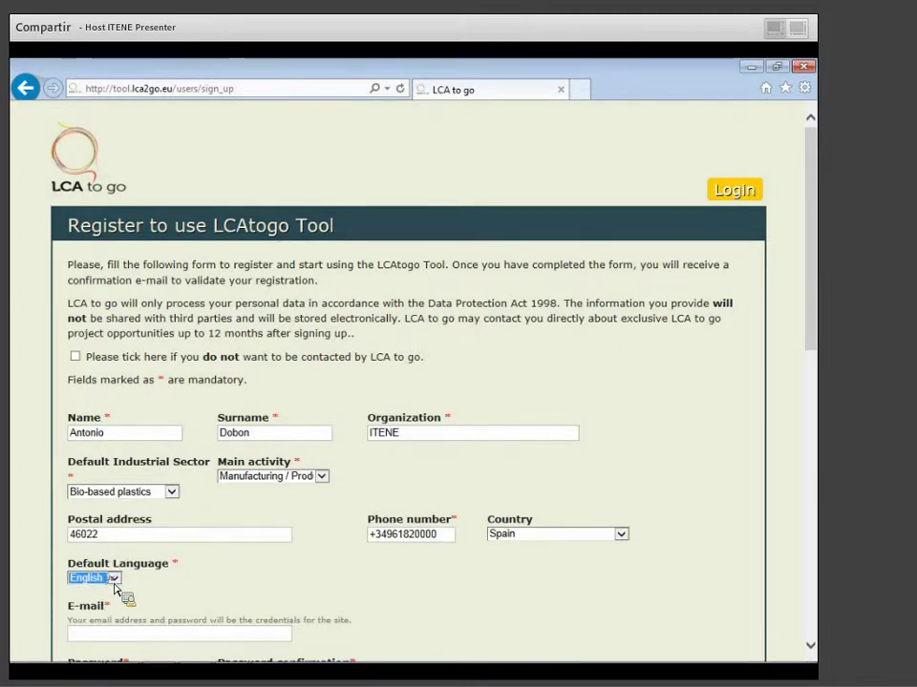
left_click(115, 583)
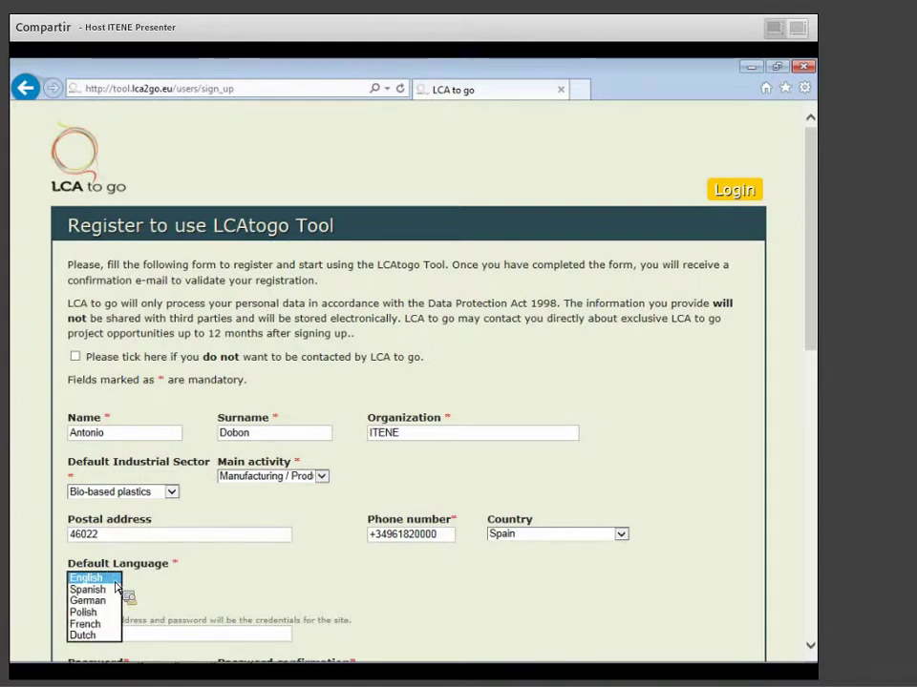
left_click(115, 580)
left_click(115, 637)
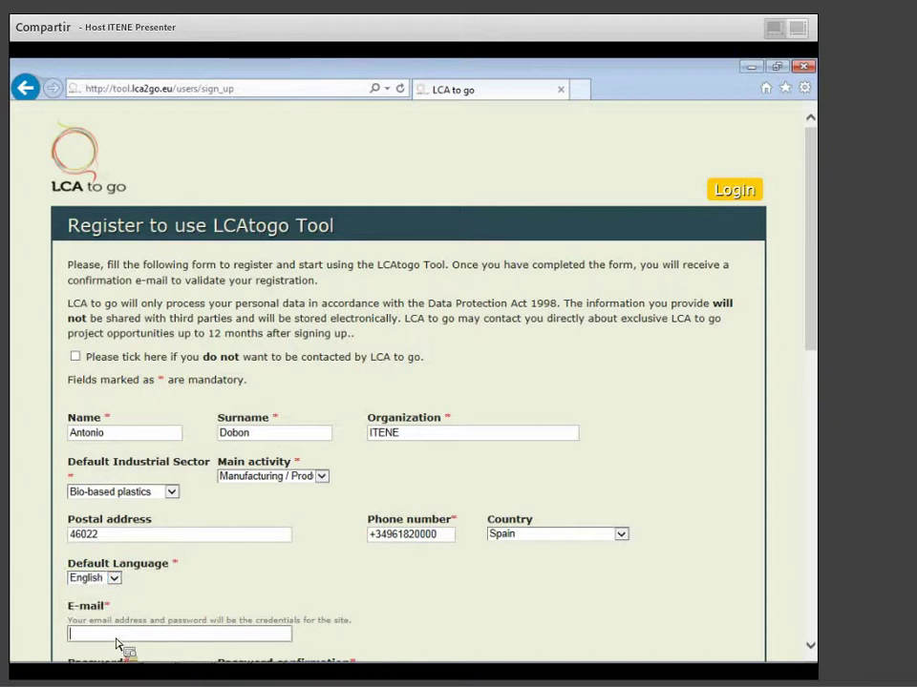
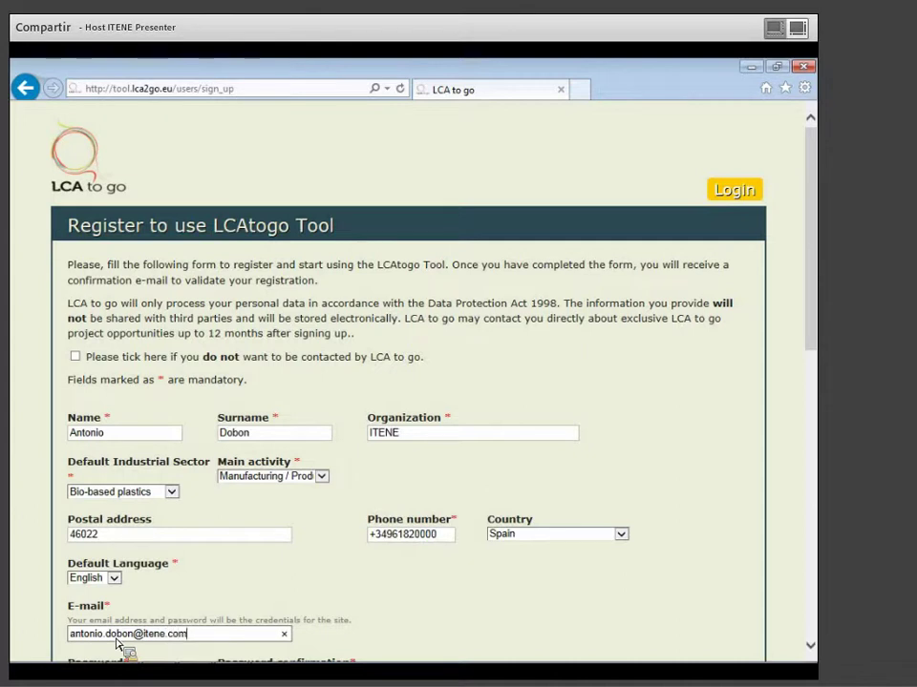
Enter the registrant's e-mail address, correcting a typo.
scroll(112, 645, "down", 3)
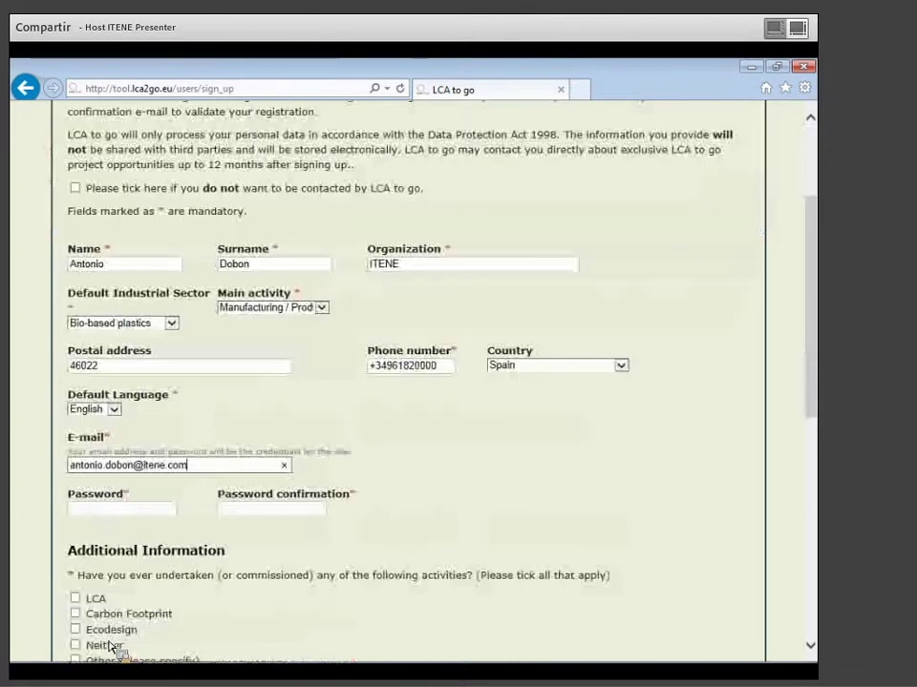
Fill in the password and its confirmation, then submit the registration.
left_click(166, 512)
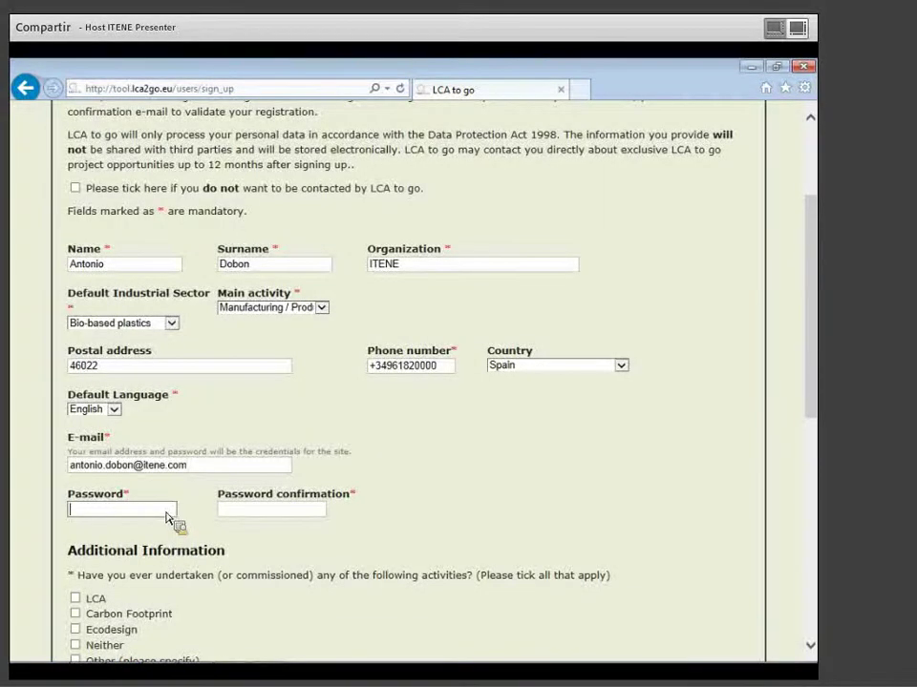
type("1234")
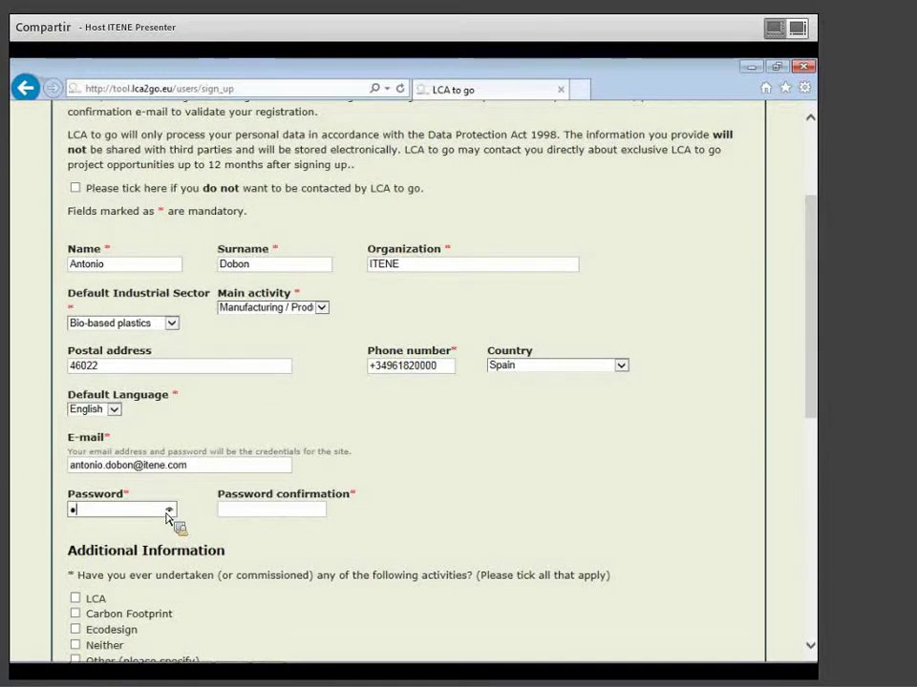
type("567")
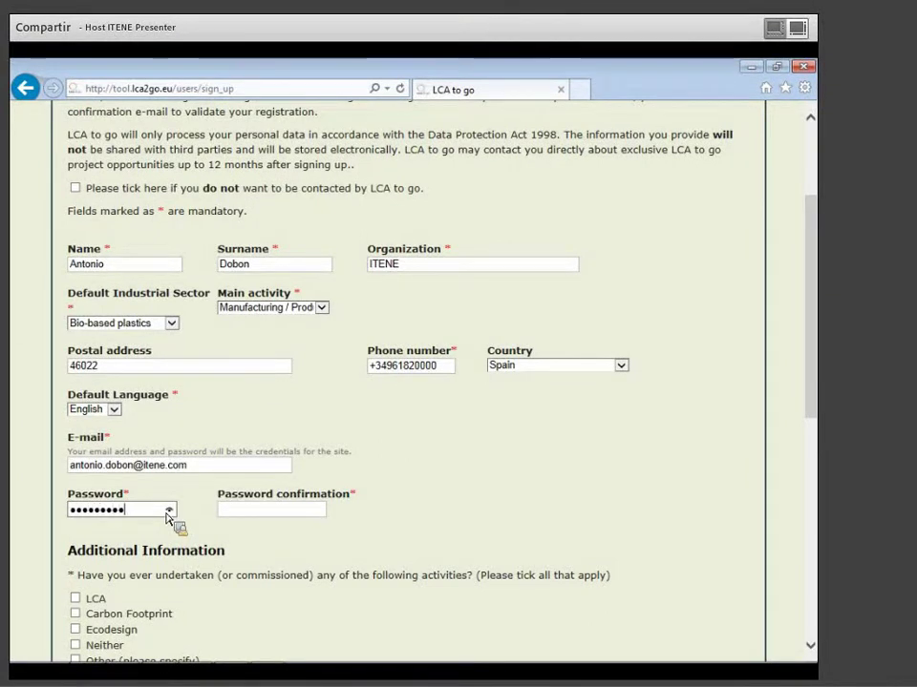
left_click(298, 514)
type("12345678")
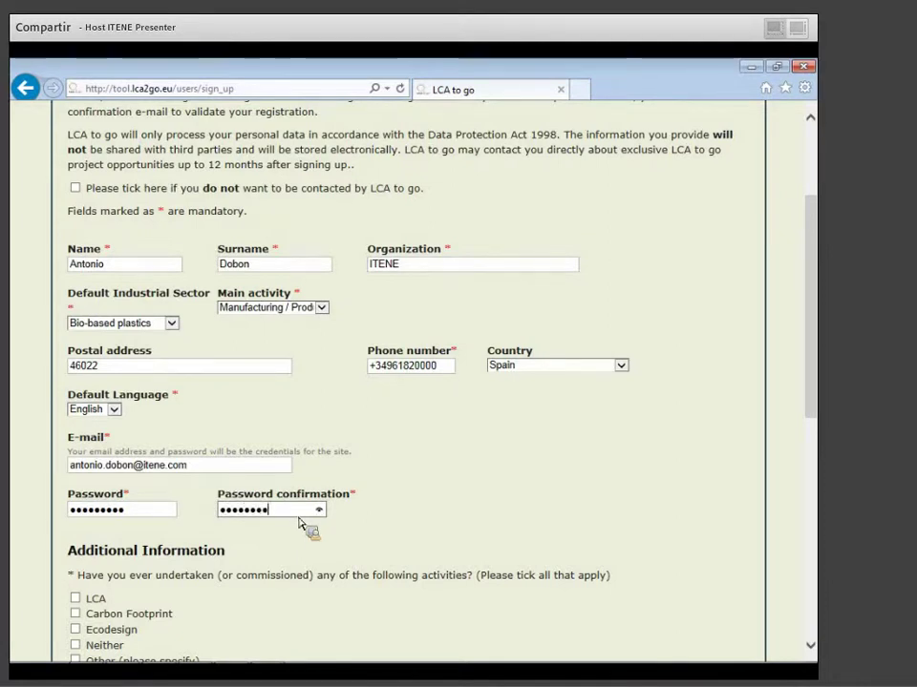
scroll(301, 525, "down", 6)
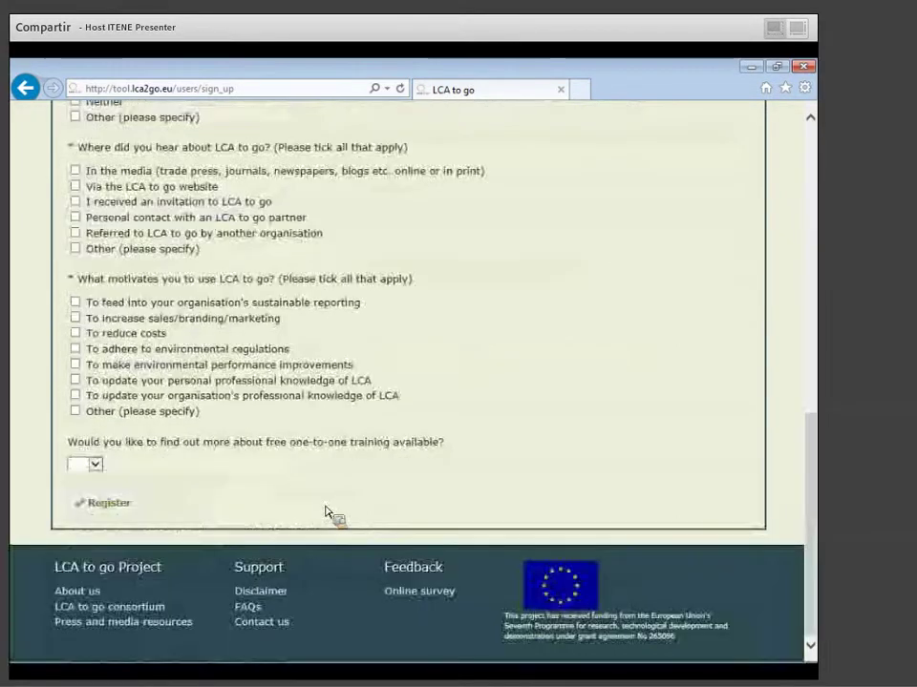
left_click(95, 511)
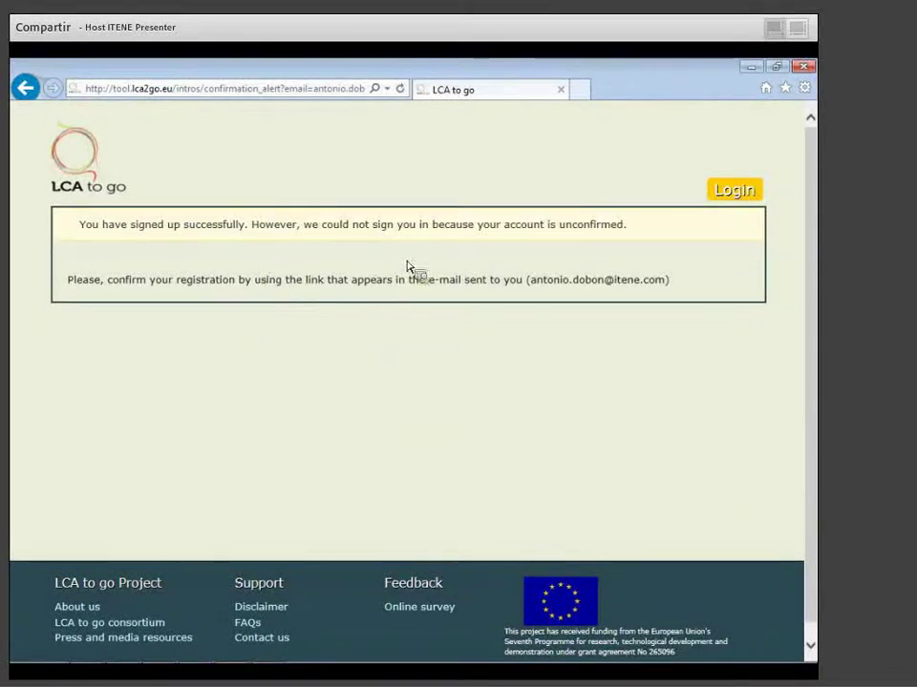
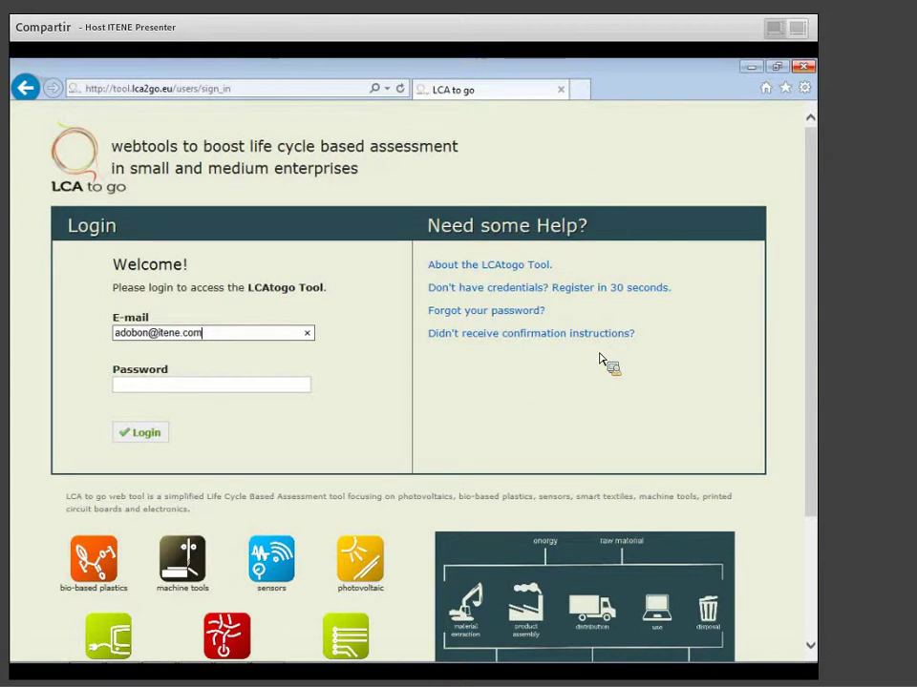
Log in with the registered e-mail address and account password.
left_click(146, 390)
type("••••••")
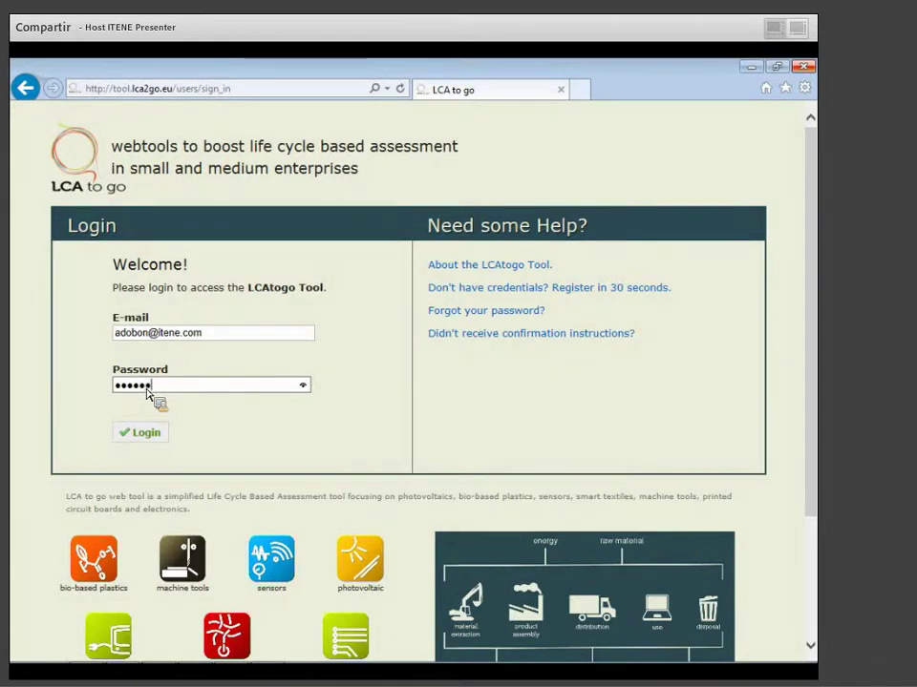
left_click(148, 438)
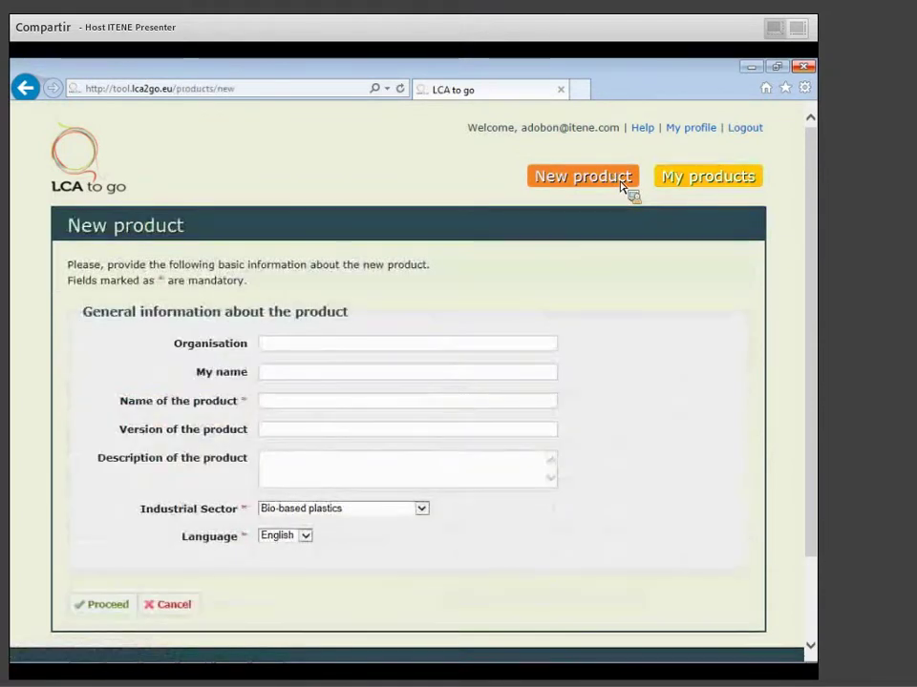
Name the new product Example1 and proceed to its data-entry page.
left_click(296, 408)
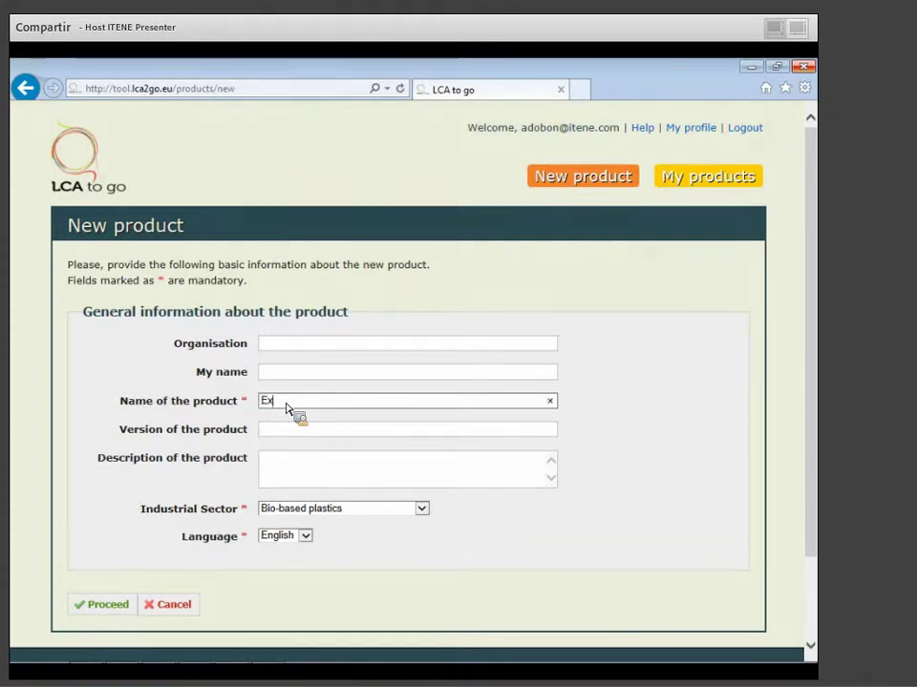
type("ample1")
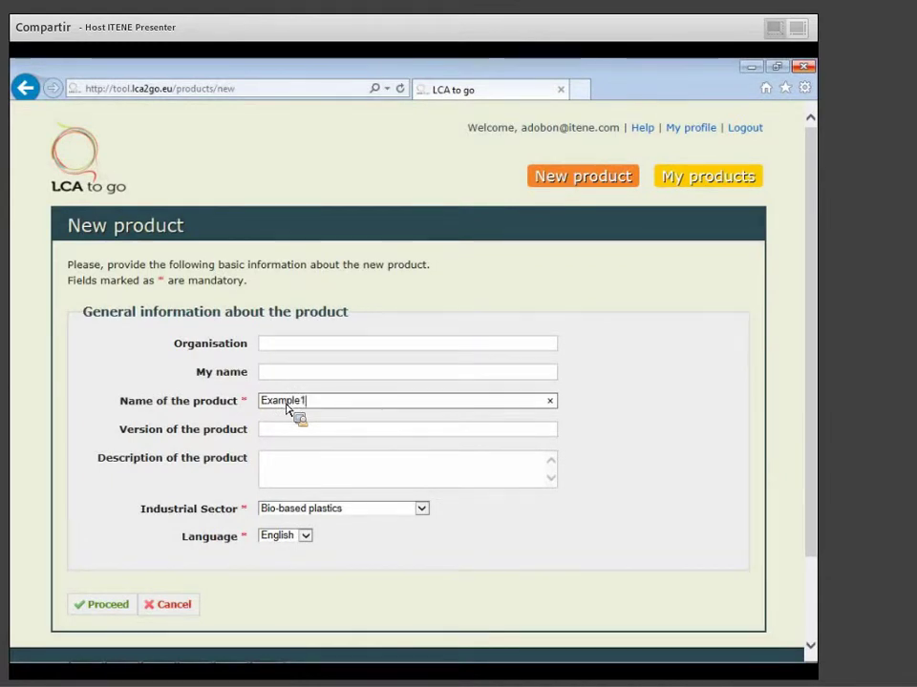
left_click(110, 610)
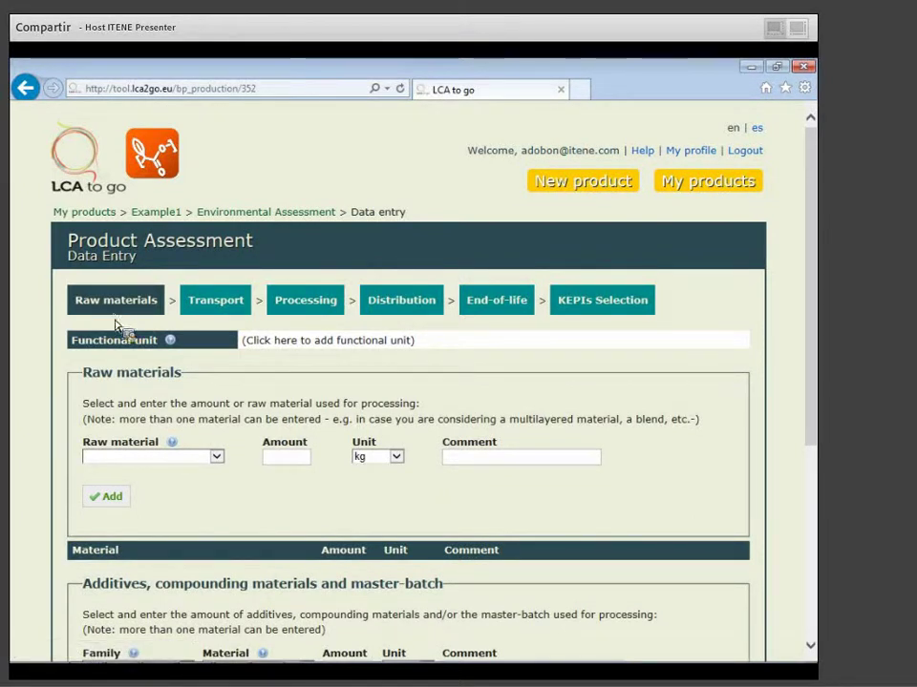
Start adding a functional unit on Example1's data-entry page.
left_click(260, 350)
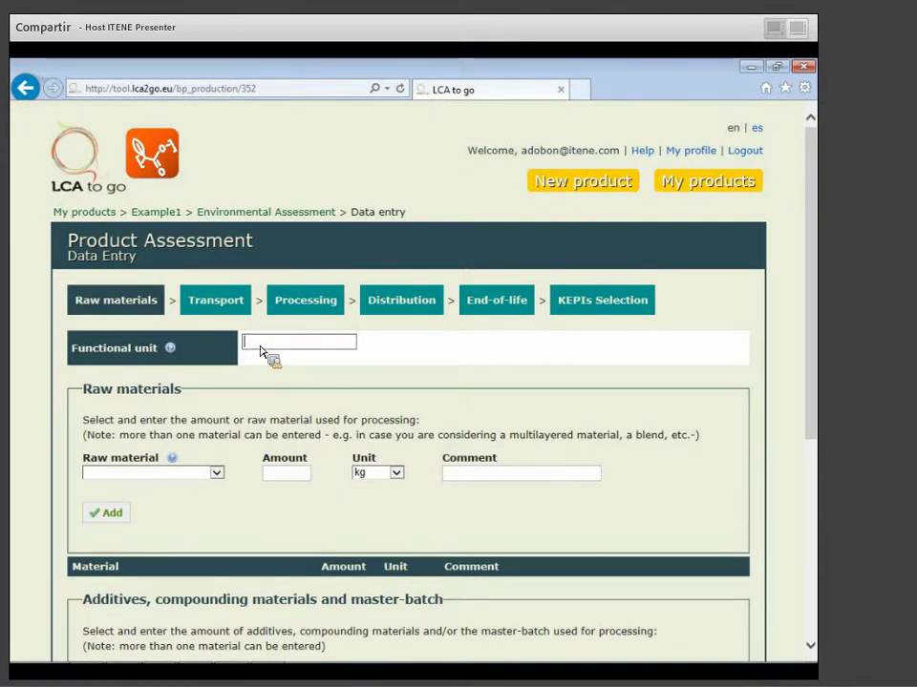
left_click(224, 476)
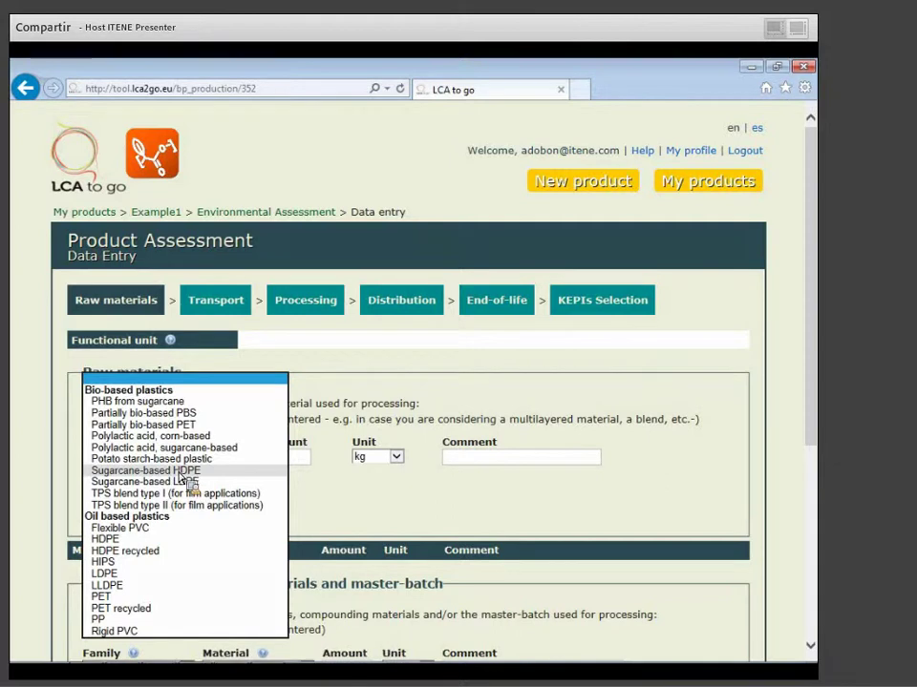
left_click(340, 507)
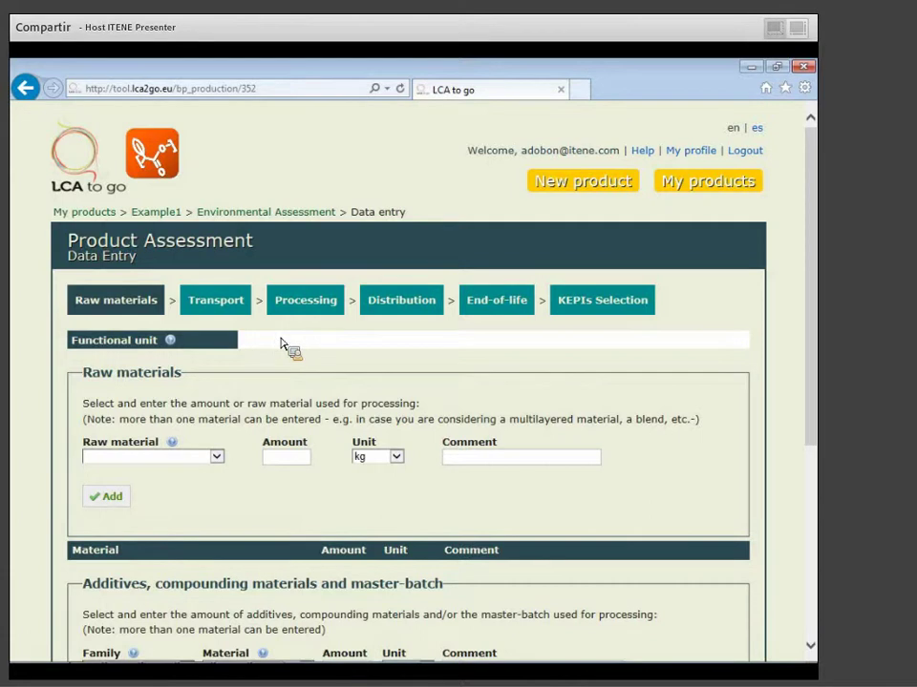
left_click(469, 464)
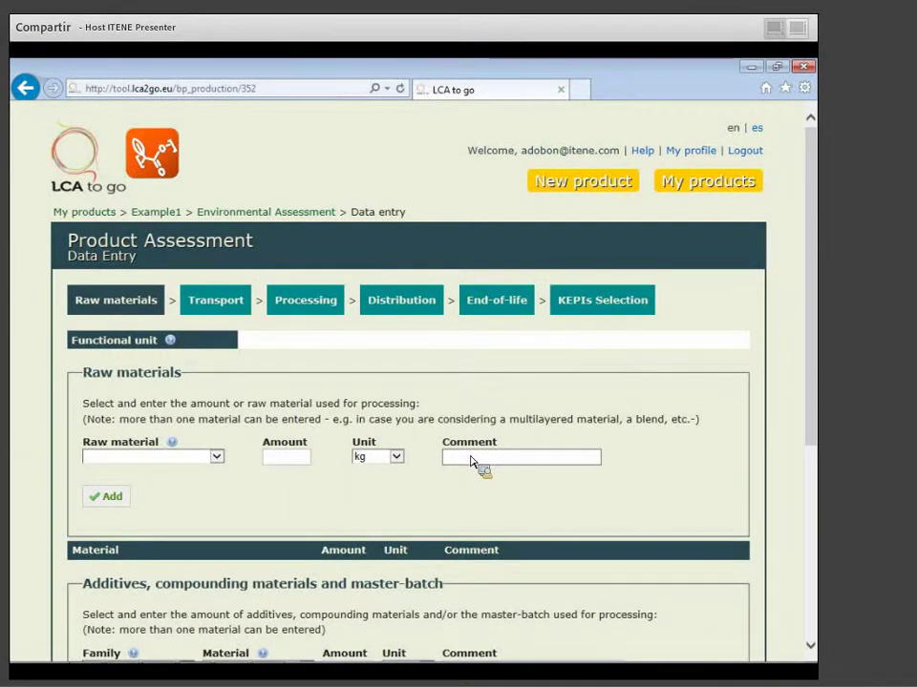
scroll(470, 461, "down", 1)
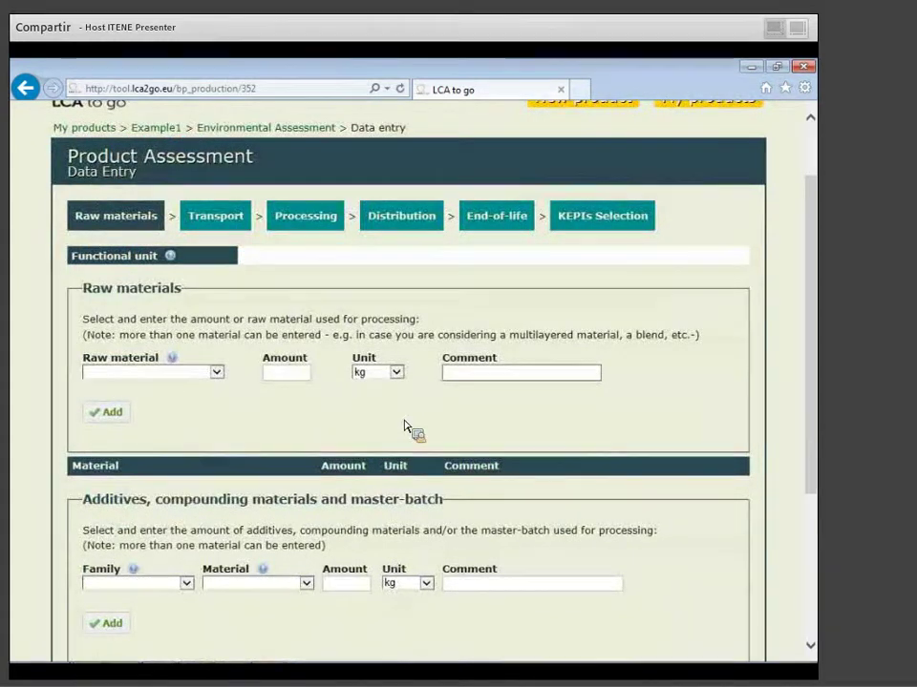
scroll(404, 426, "down", 2)
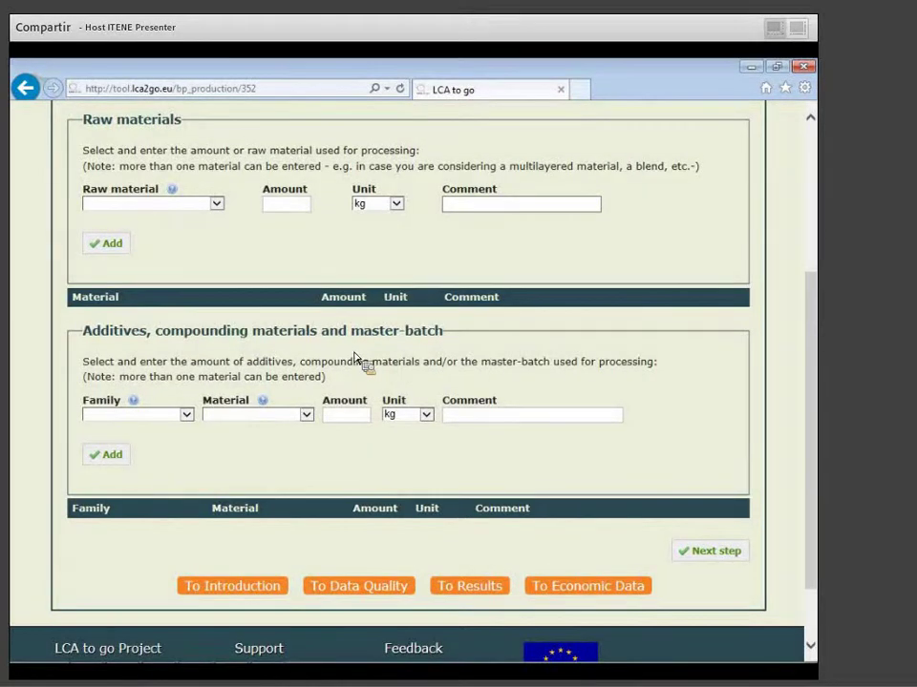
left_click(167, 416)
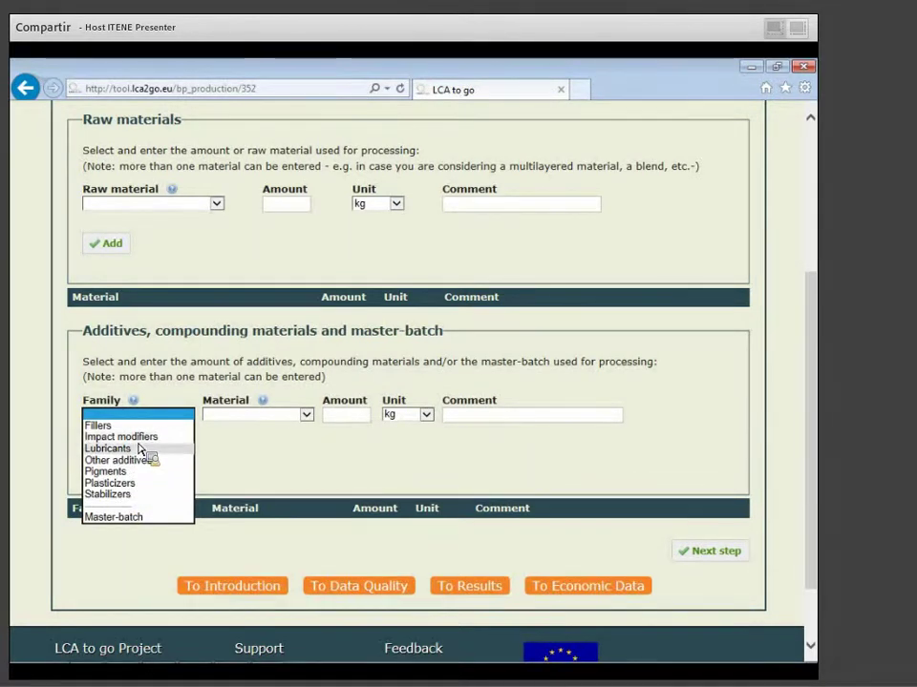
Add 1 kg of PHB from sugarcane to the raw materials with comment 'kk'.
left_click(278, 418)
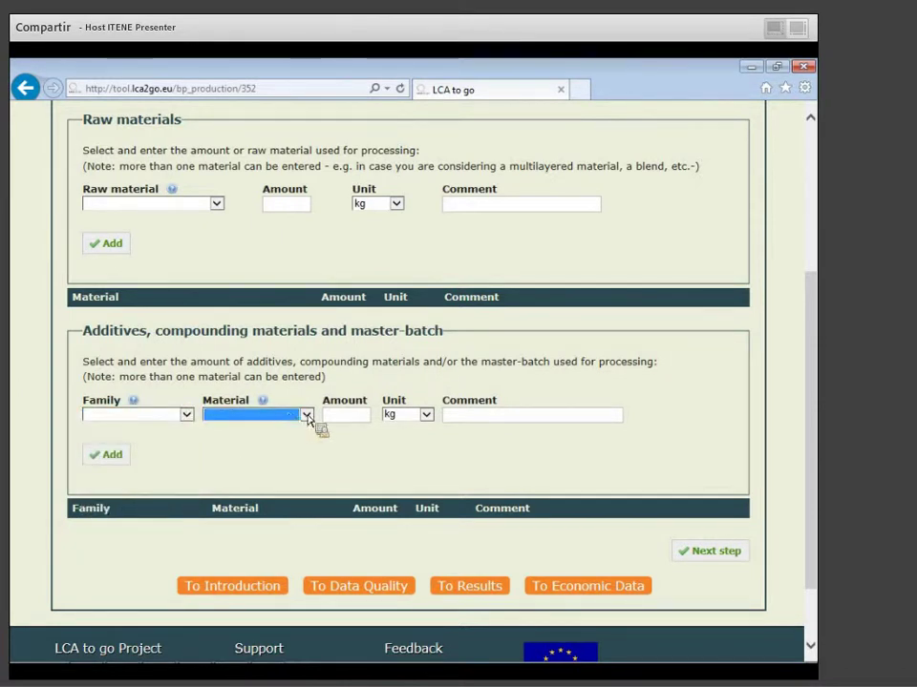
left_click(185, 205)
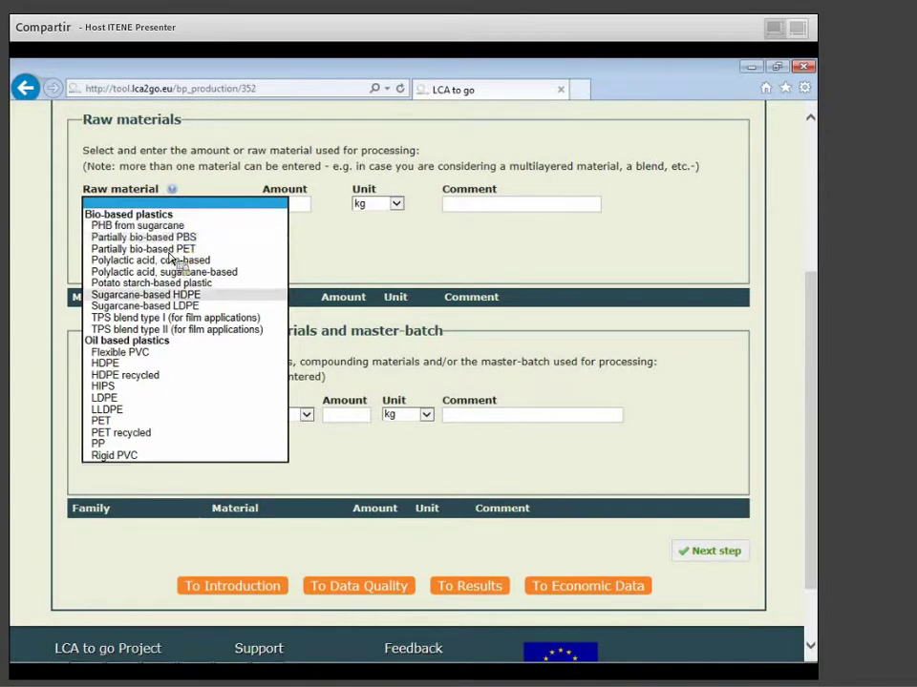
left_click(160, 226)
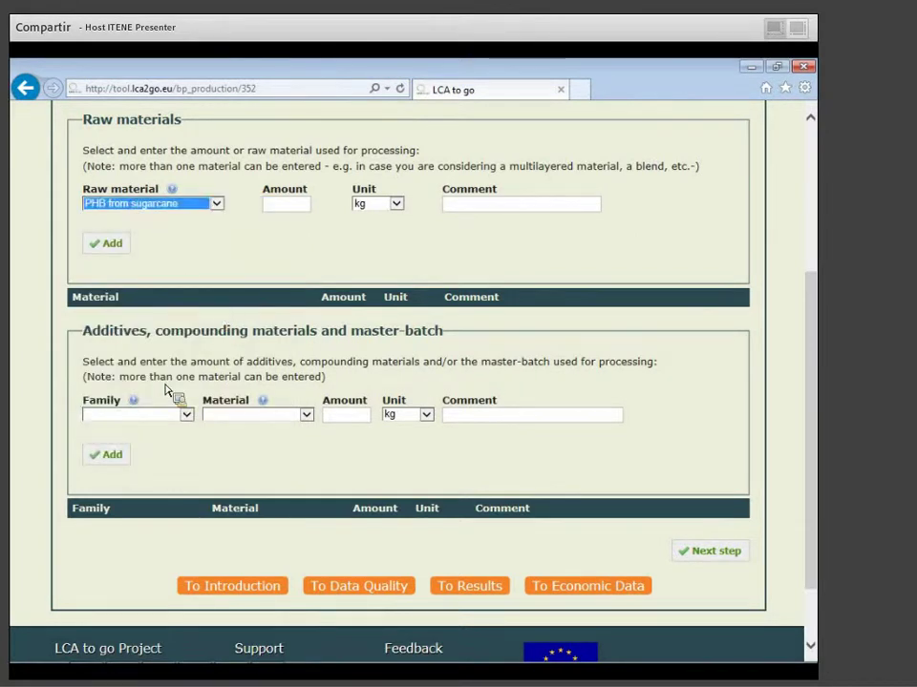
left_click(304, 205)
type("1")
left_click(580, 207)
type("kkk")
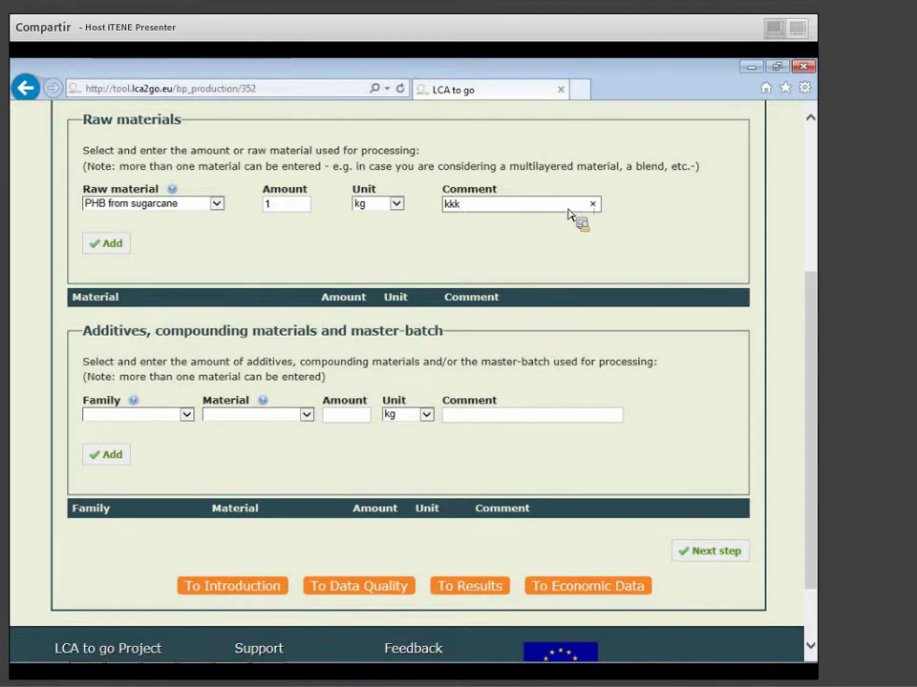
left_click(107, 245)
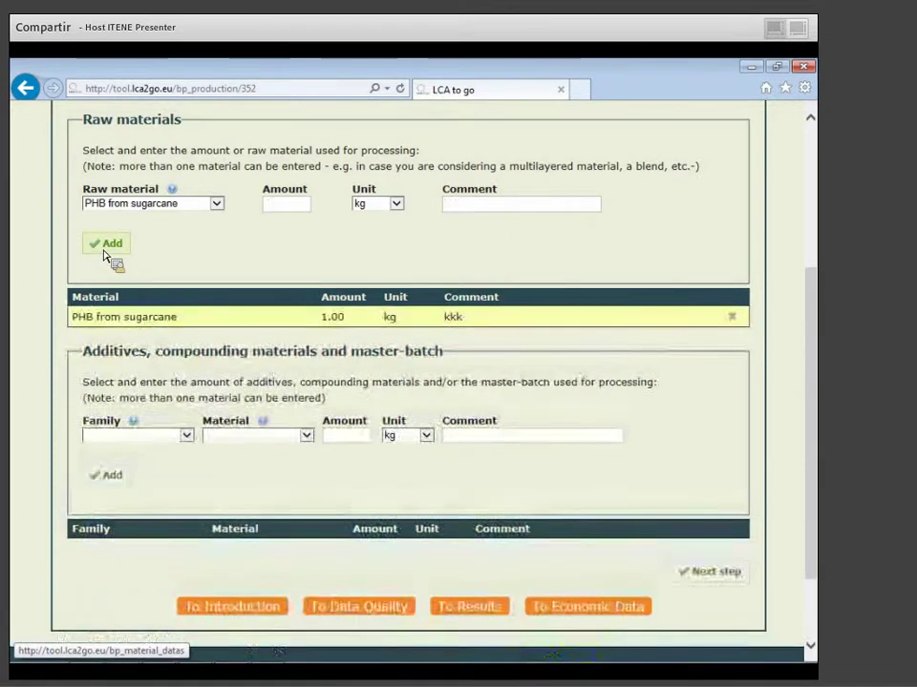
Add 0.5 kg of corn-based polylactic acid with comment 'mmm'.
left_click(217, 203)
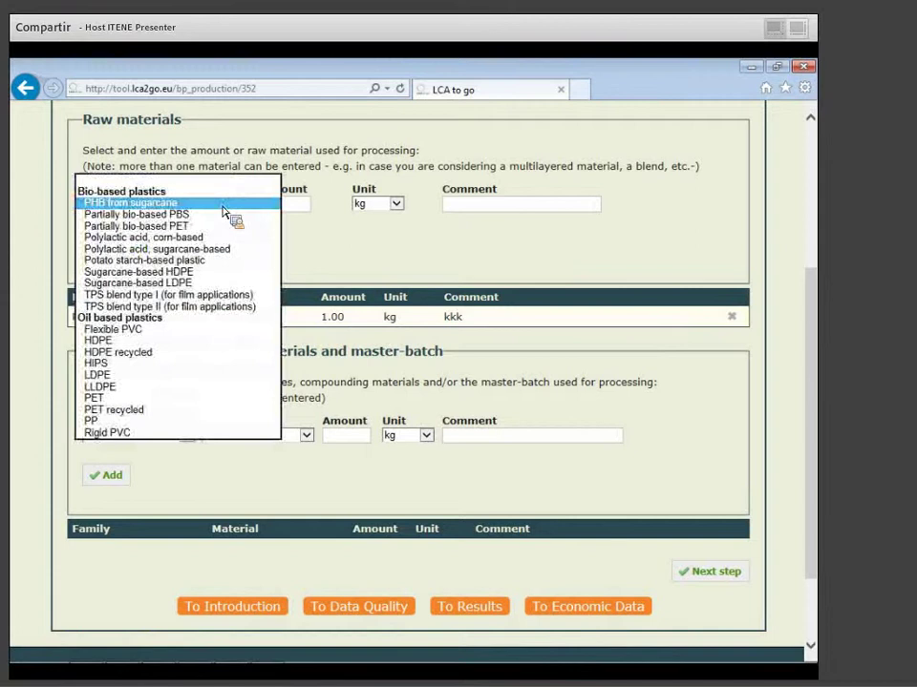
left_click(185, 238)
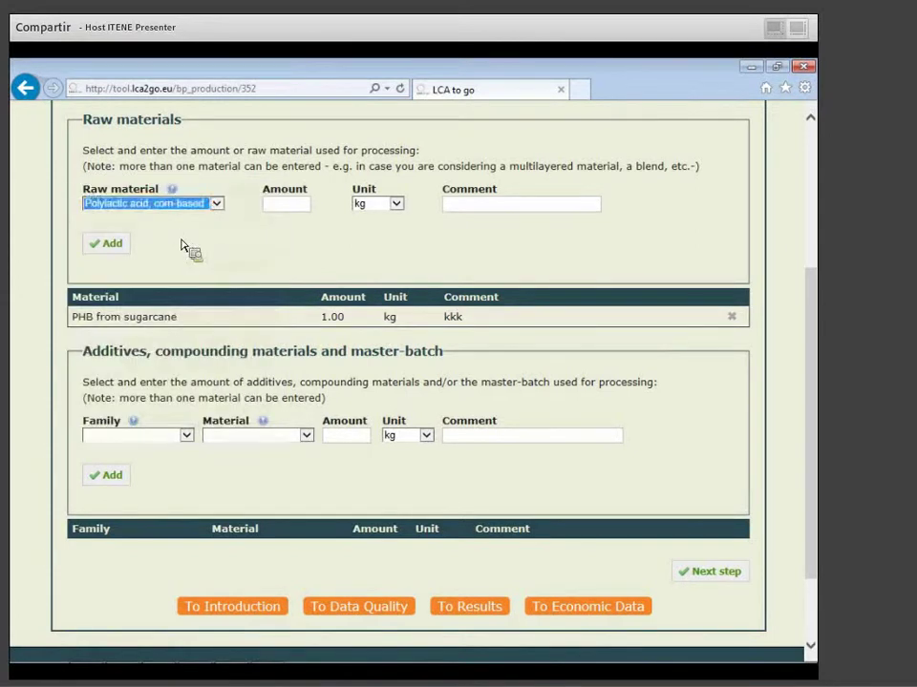
left_click(304, 205)
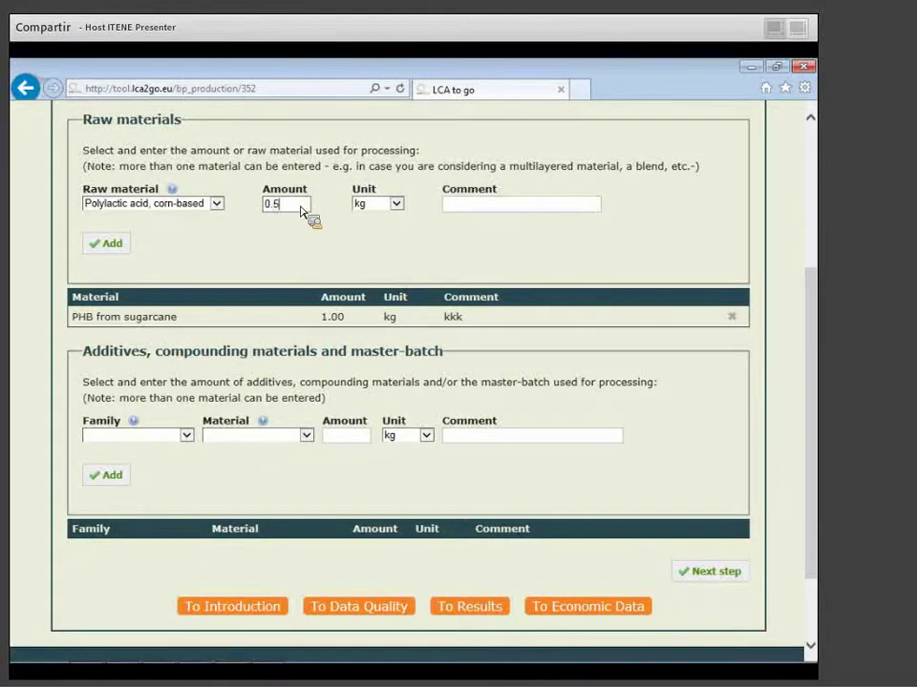
type("0.5")
left_click(540, 205)
type("mmm")
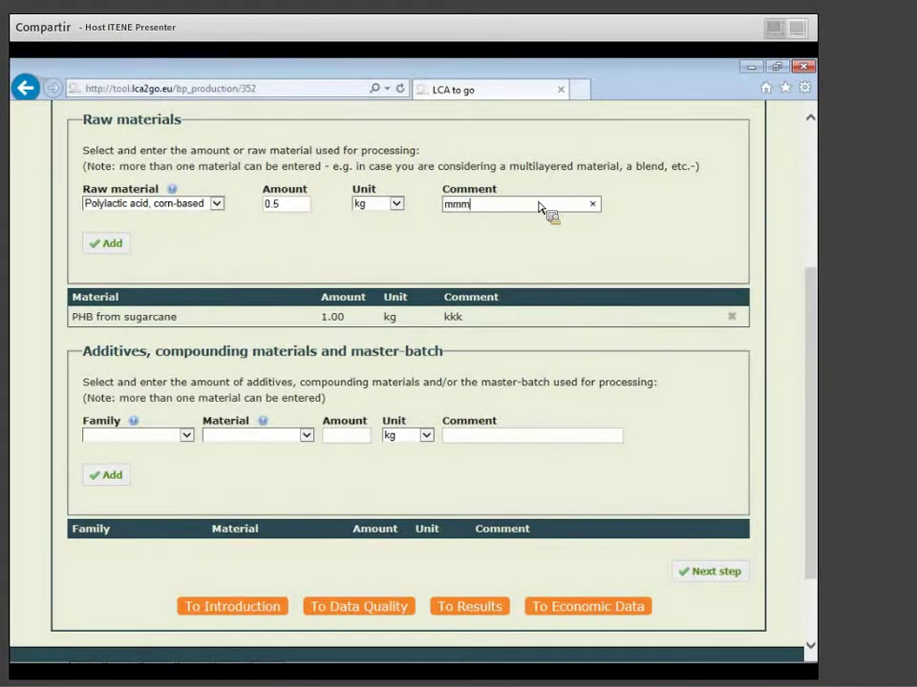
left_click(99, 250)
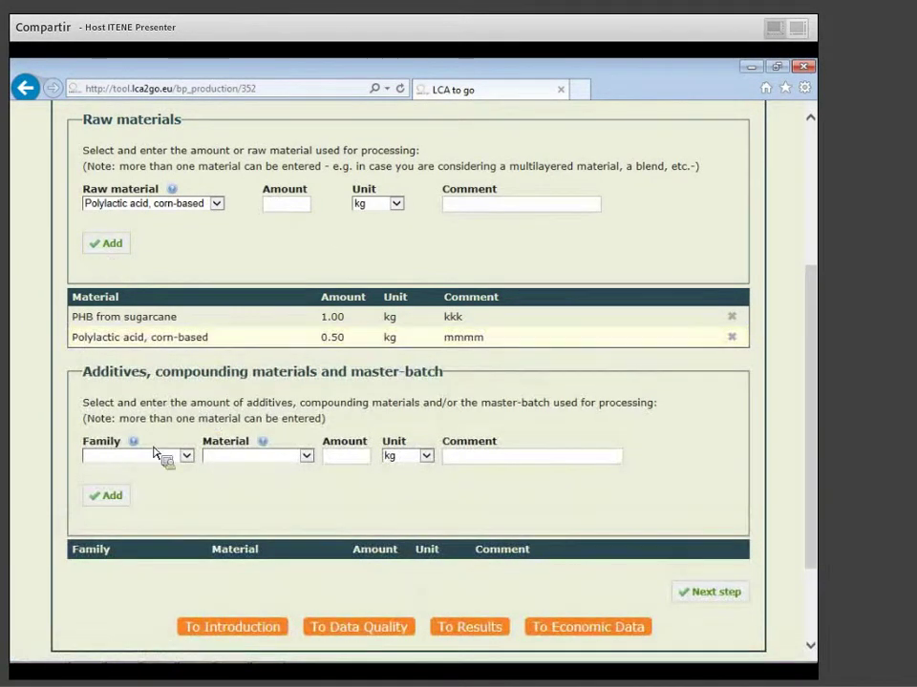
left_click(130, 455)
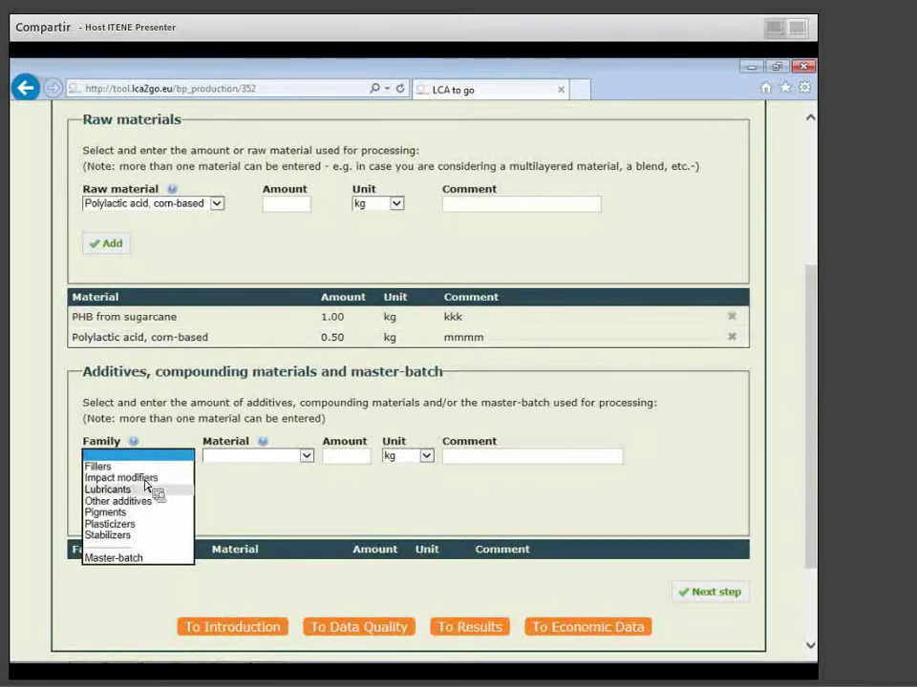
Add Organic pigments (Pigments family) at 0.005 kg to the additives list.
left_click(141, 513)
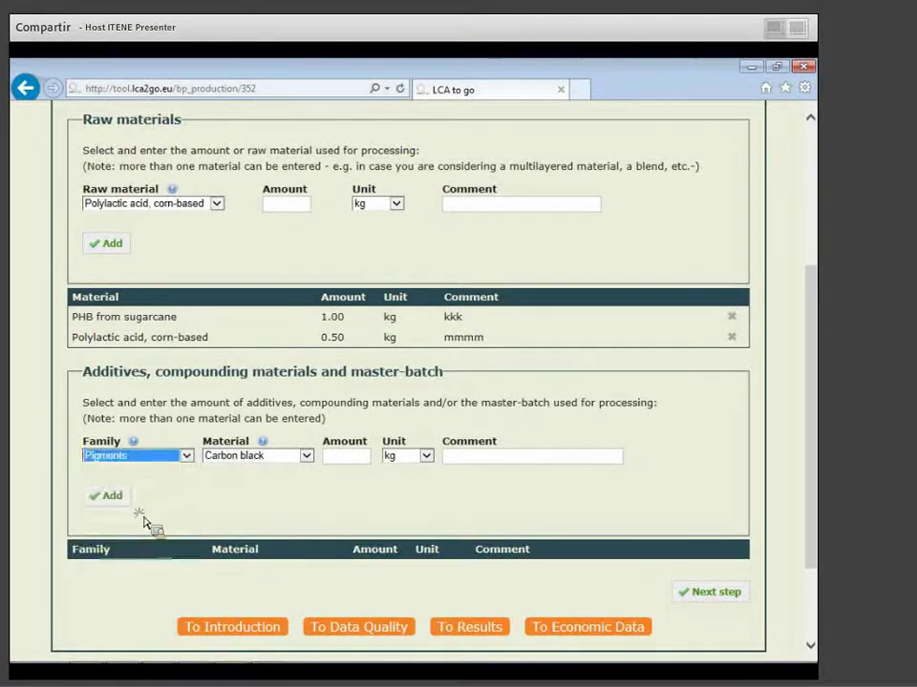
left_click(307, 456)
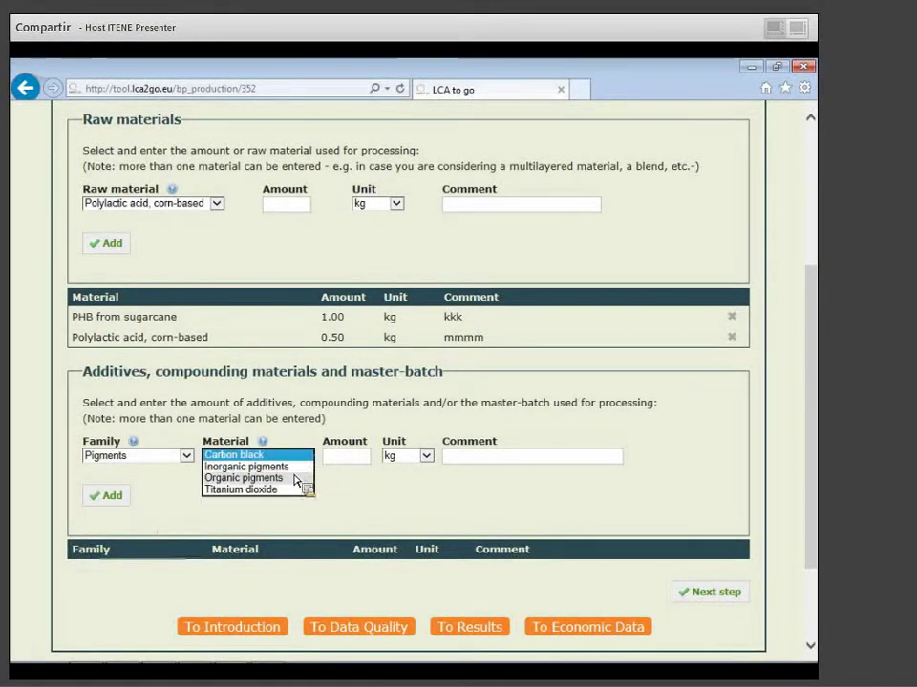
left_click(292, 477)
left_click(346, 457)
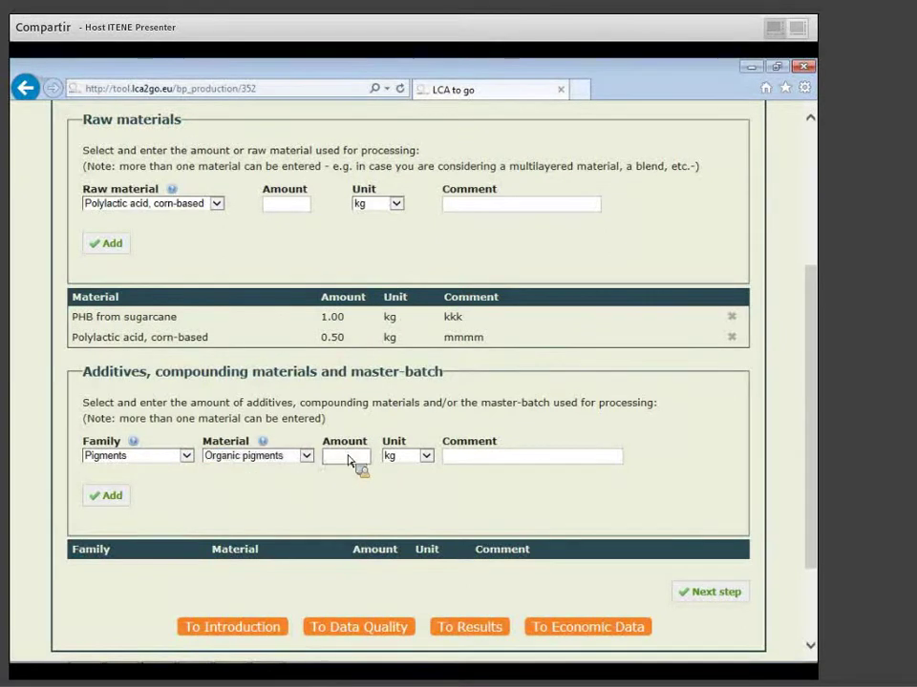
type("0.005")
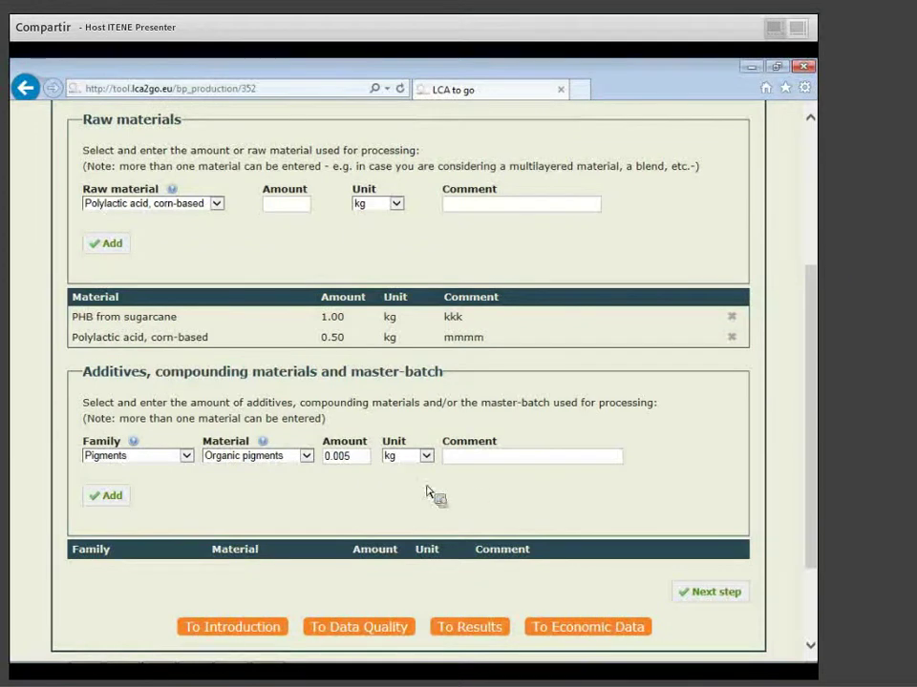
left_click(100, 495)
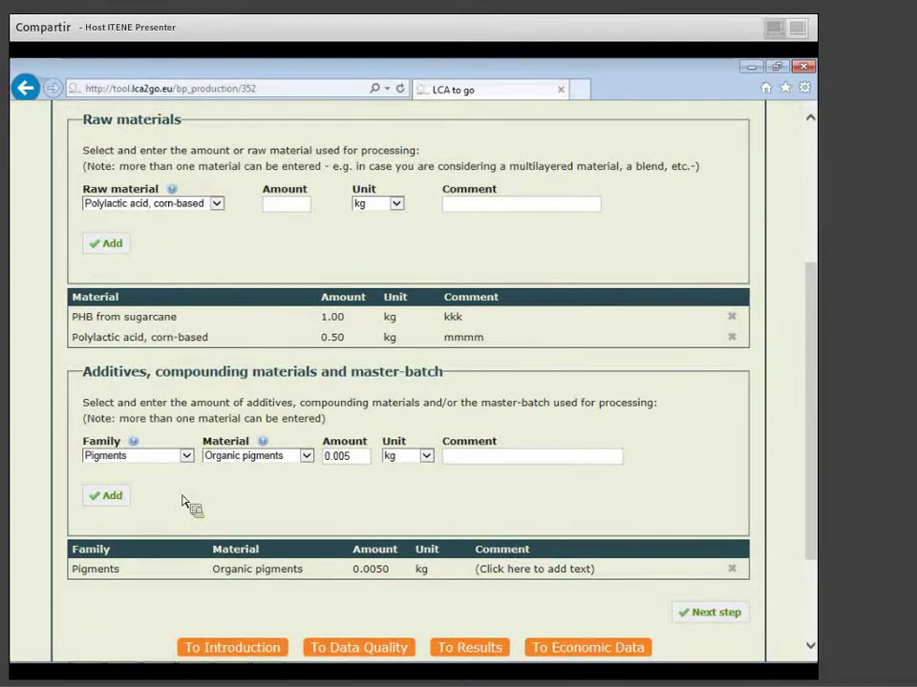
scroll(202, 516, "up", 1)
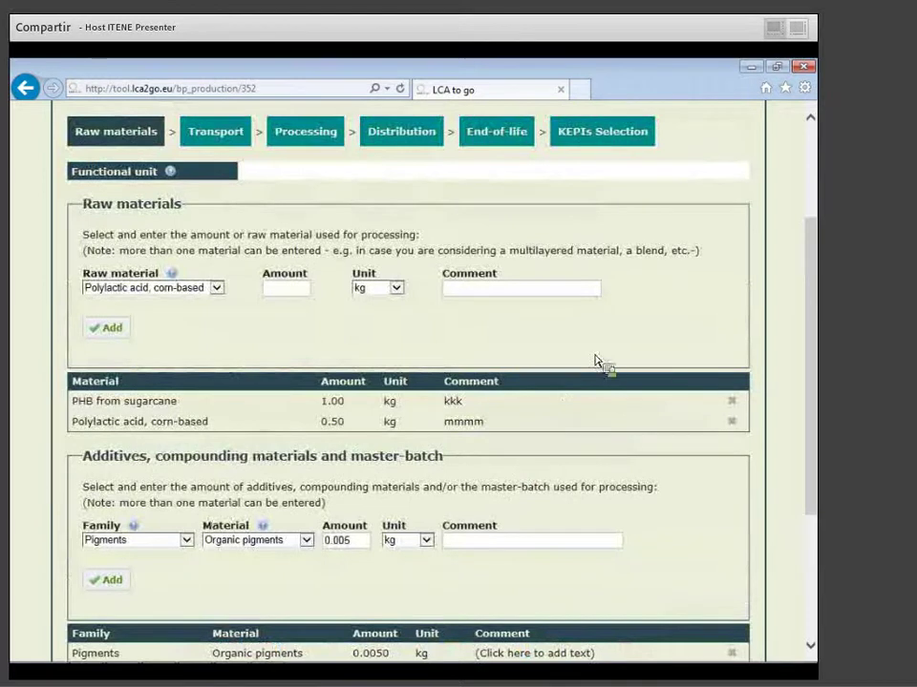
Advance to Example1's Transport step after a brief look back at Raw materials.
scroll(367, 321, "down", 1)
scroll(364, 317, "down", 2)
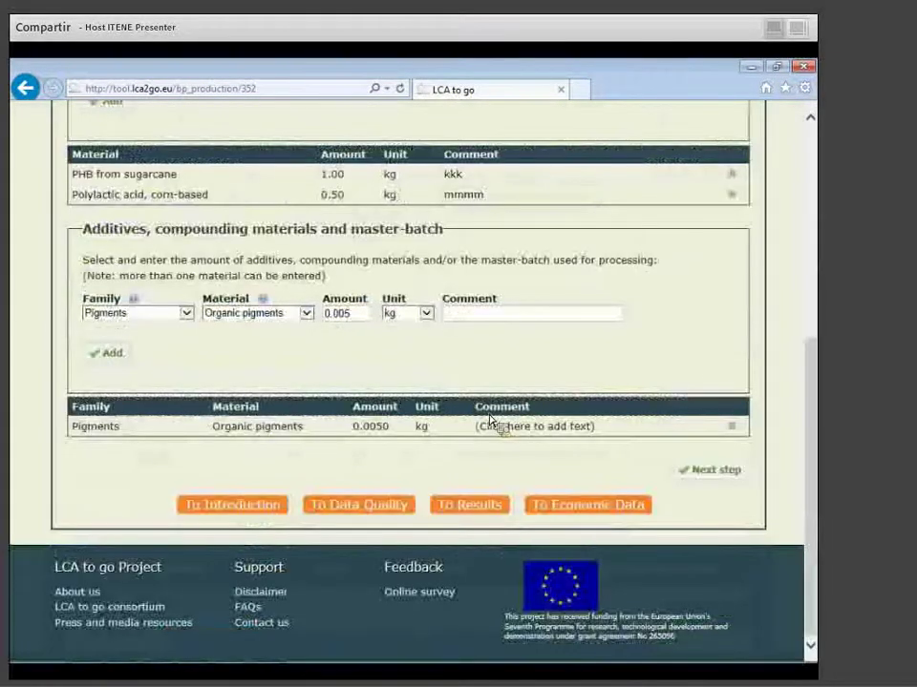
left_click(718, 472)
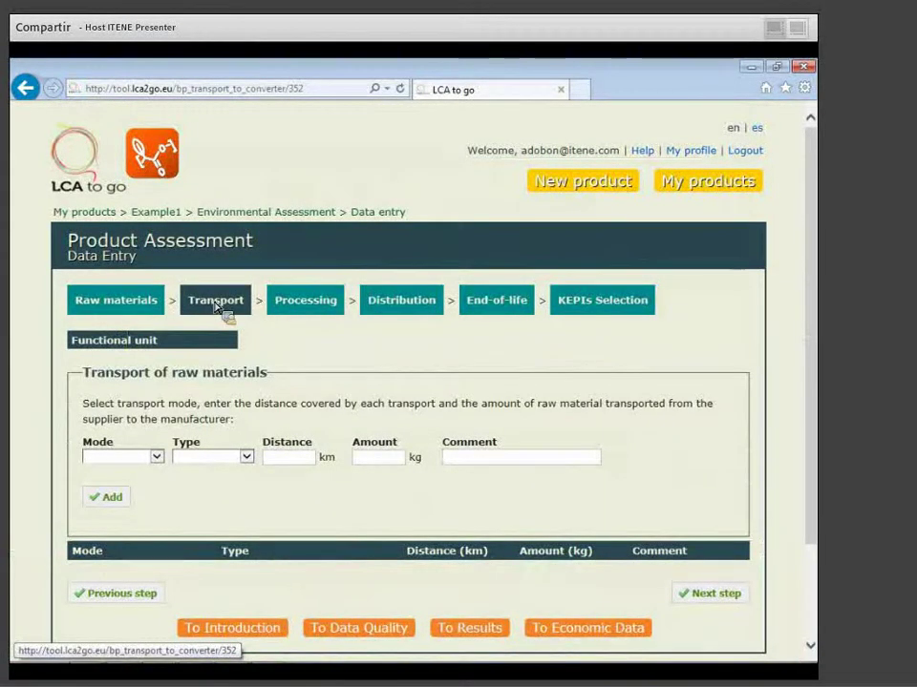
left_click(117, 304)
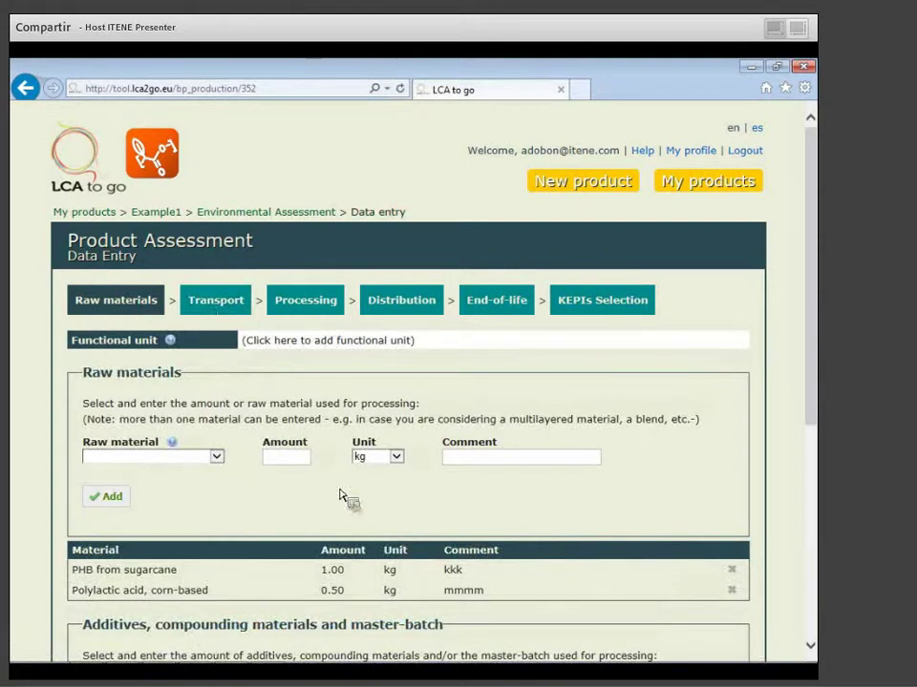
scroll(344, 497, "down", 3)
scroll(345, 498, "up", 1)
scroll(342, 495, "up", 5)
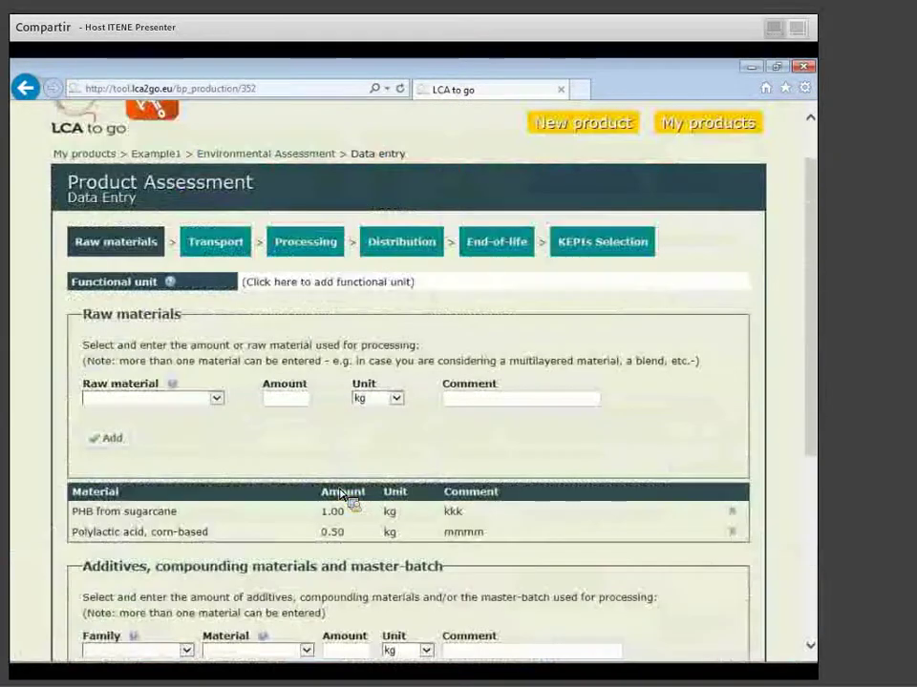
left_click(229, 244)
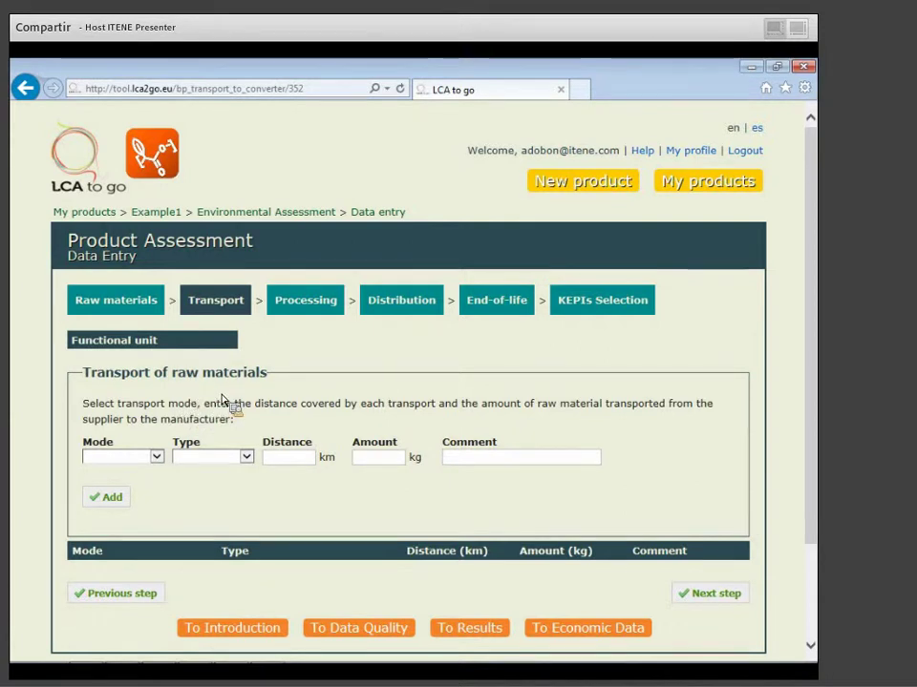
Add a Road transport by Lorry 3.5-7.5 t covering 1000 km.
left_click(156, 457)
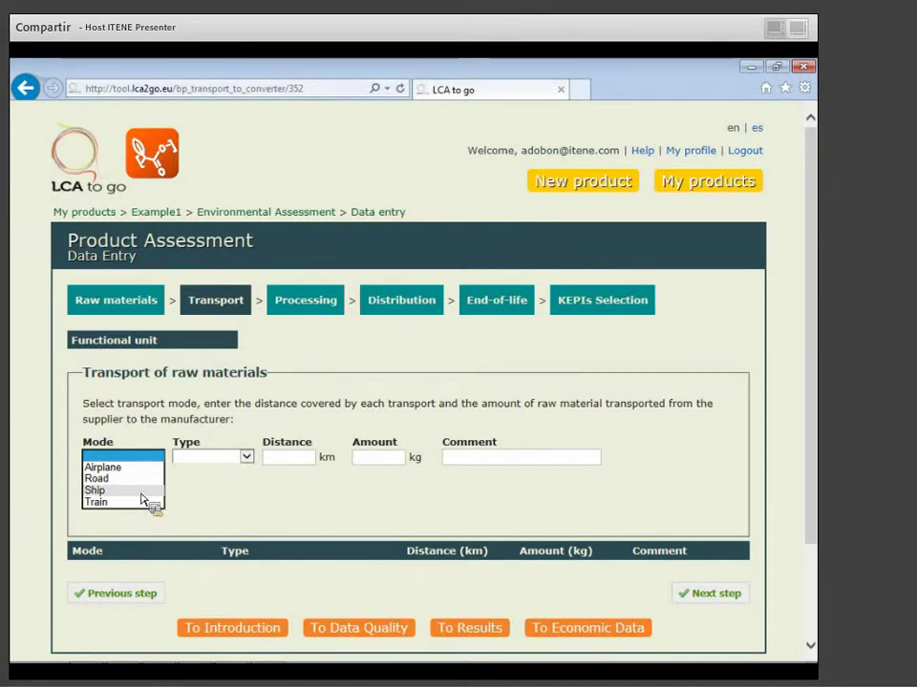
left_click(157, 480)
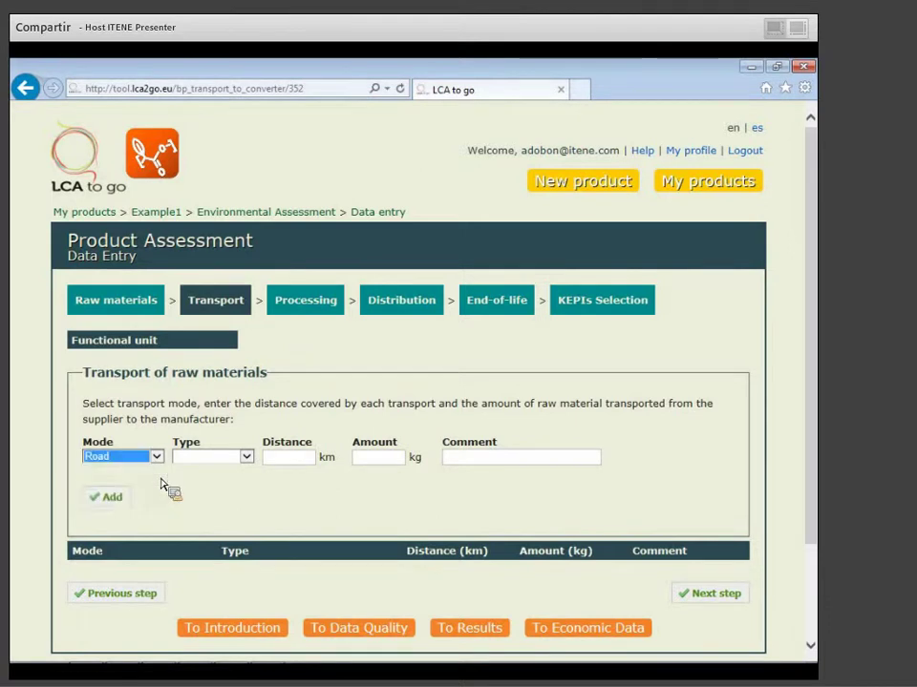
left_click(246, 456)
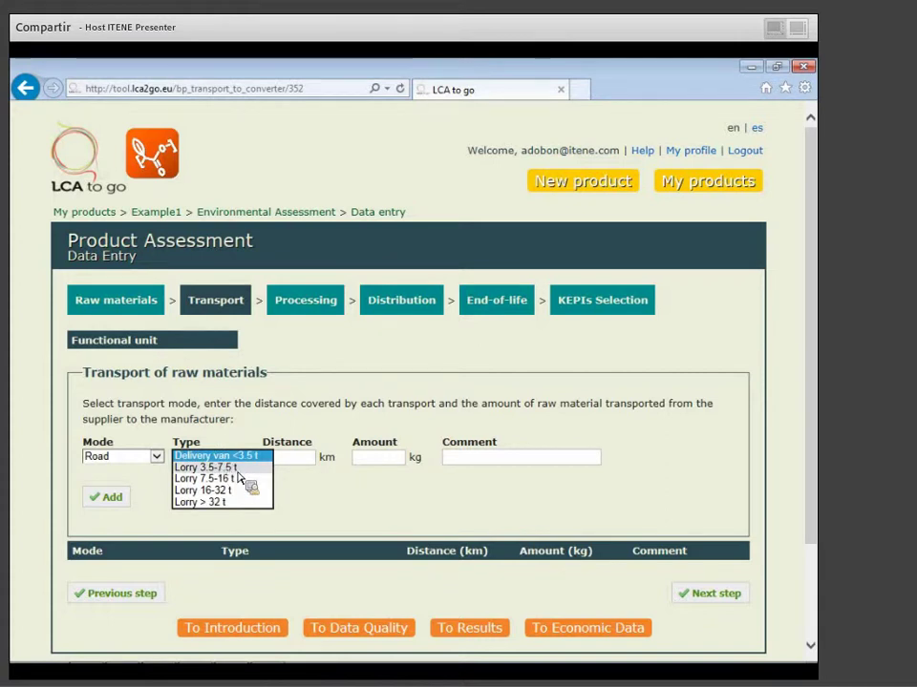
left_click(235, 468)
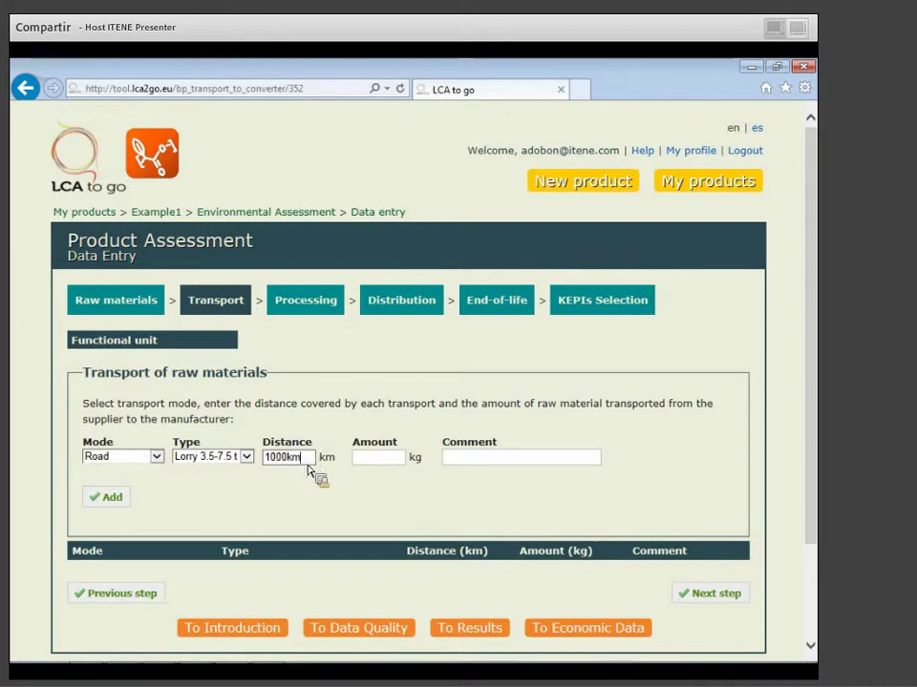
left_click(105, 497)
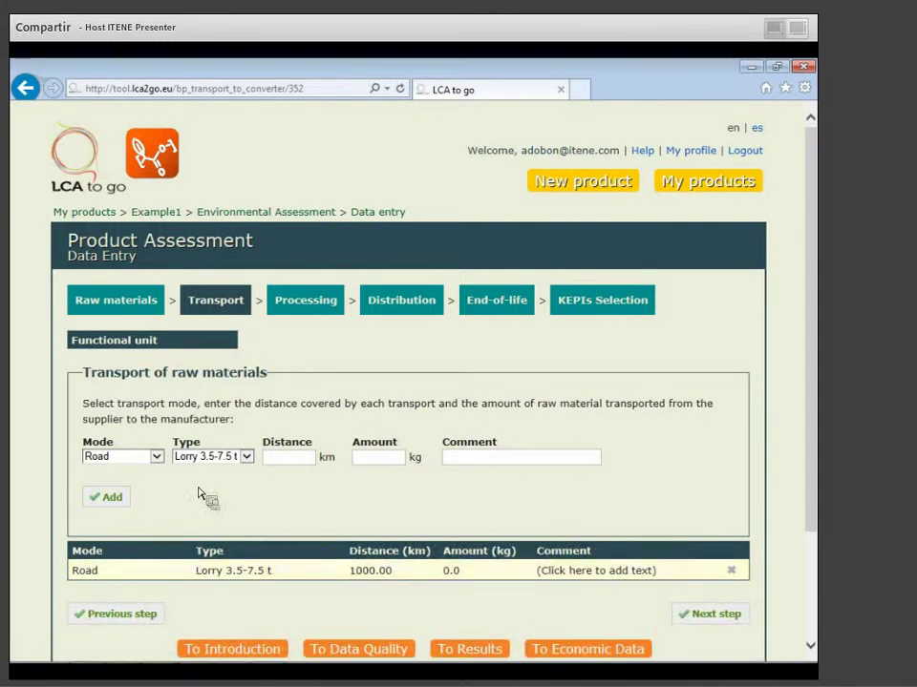
Add a Ship transoceanic freight transport of 2000 km carrying 10000 kg.
left_click(157, 457)
left_click(124, 468)
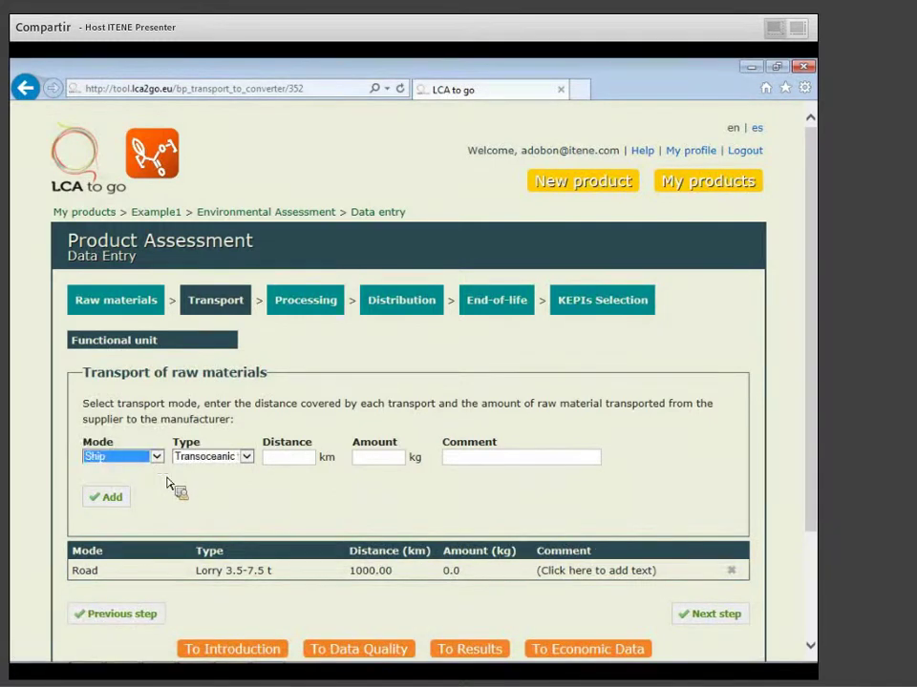
left_click(289, 459)
type("2000")
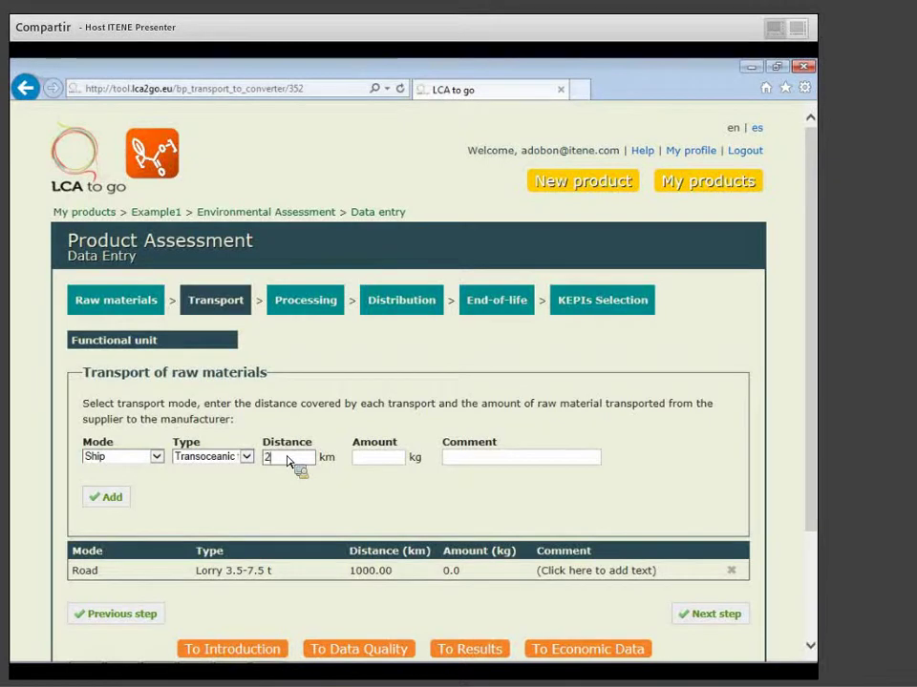
left_click(390, 460)
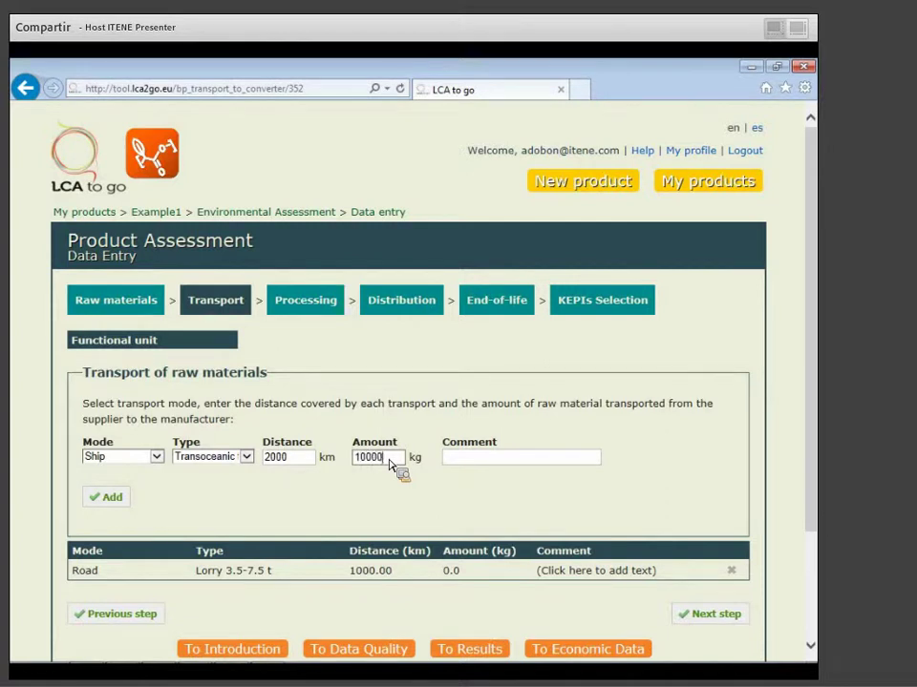
left_click(99, 498)
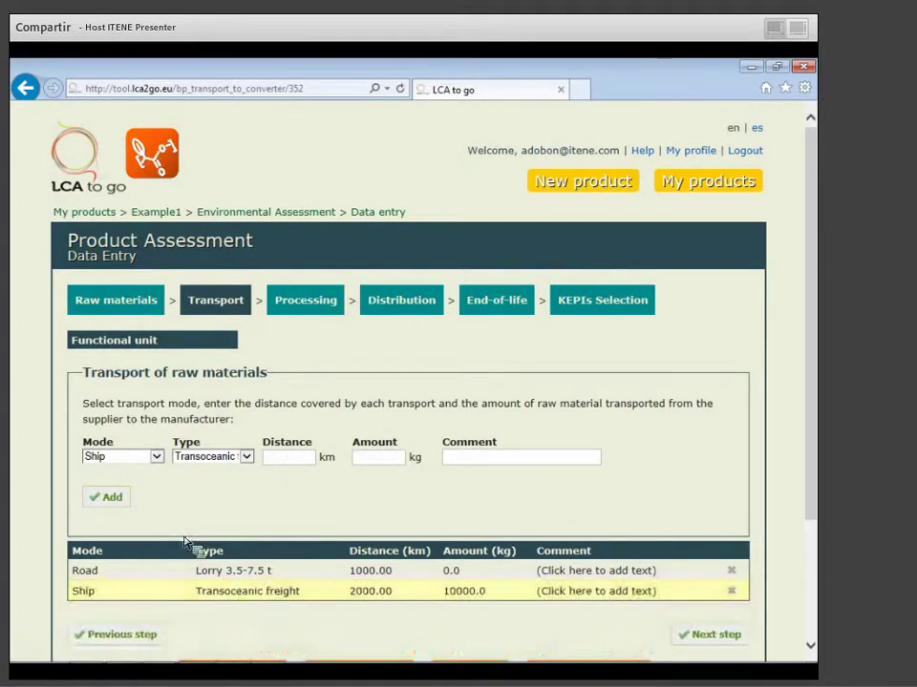
scroll(410, 611, "down", 3)
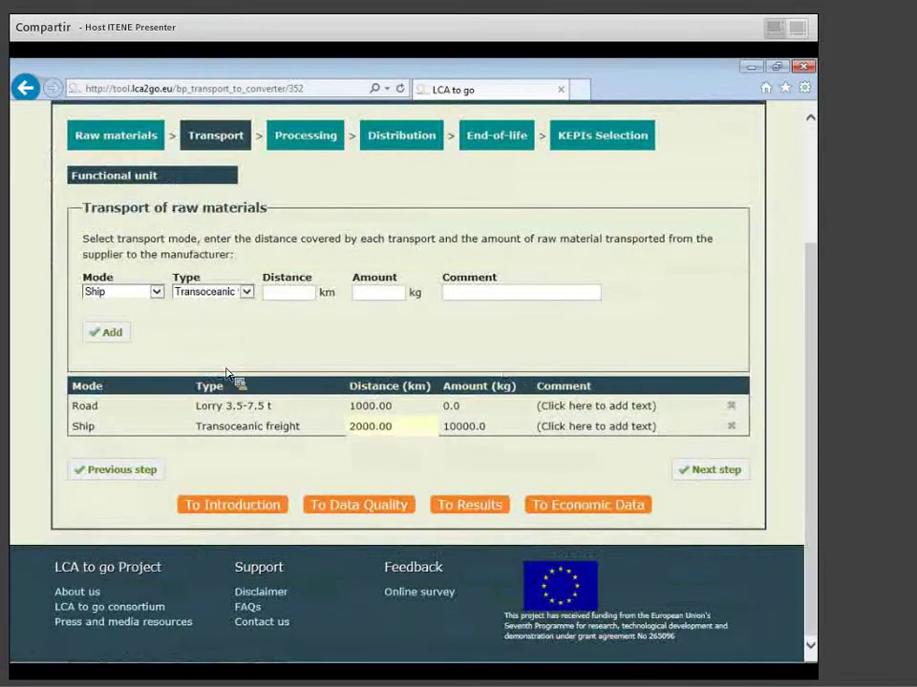
On the Processing step, choose PHB from sugarcane, cast sheet/film extrusion, amount 12 kg.
left_click(700, 477)
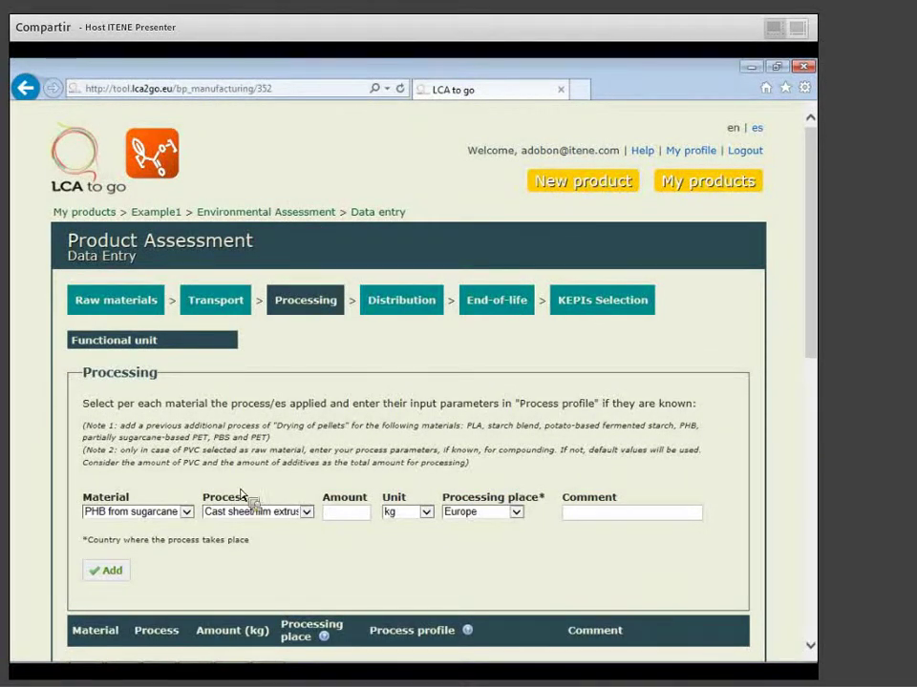
left_click(178, 516)
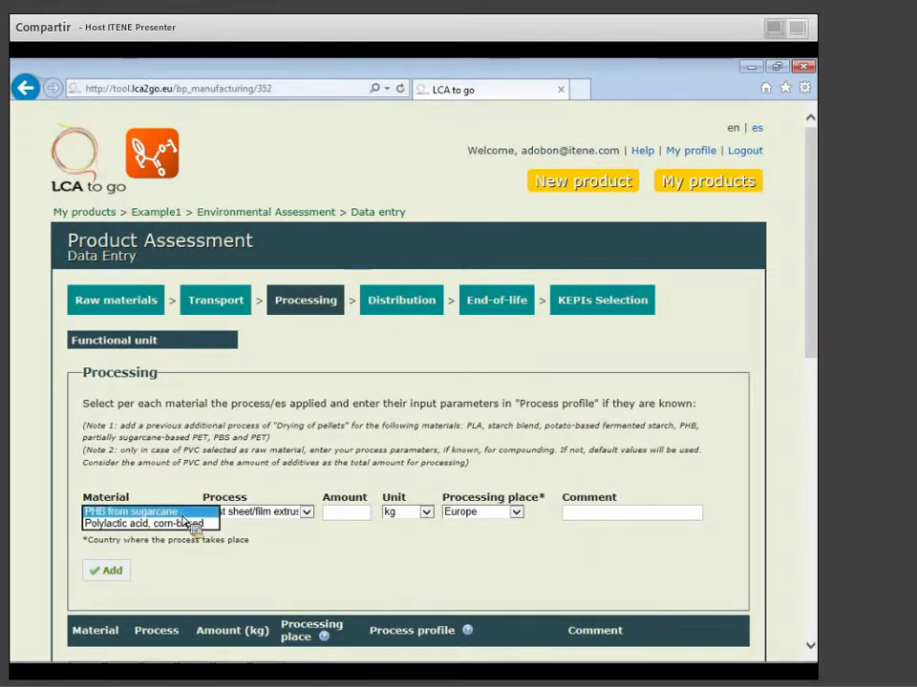
left_click(183, 515)
left_click(251, 513)
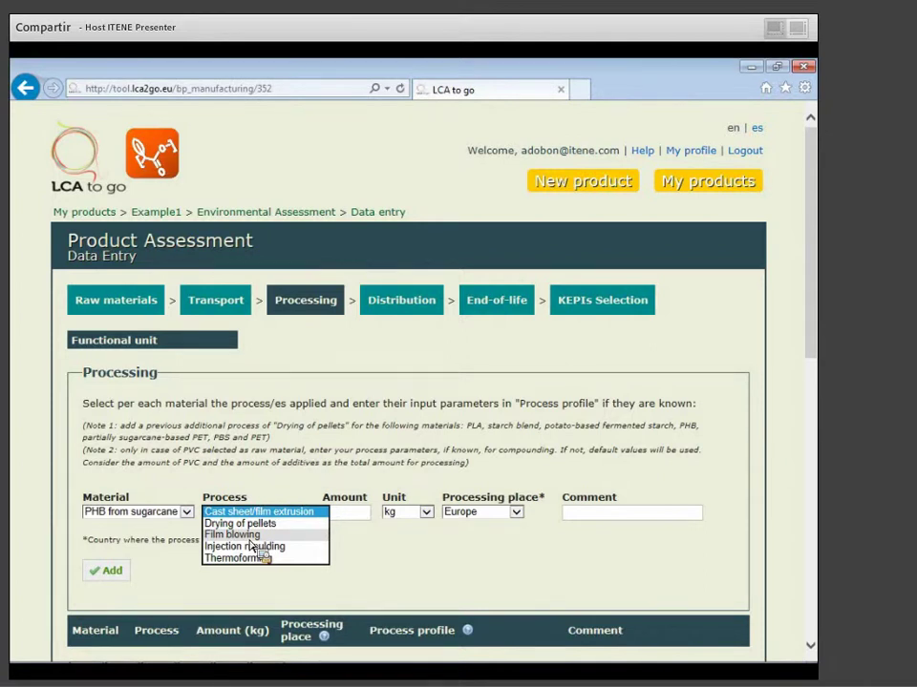
left_click(368, 515)
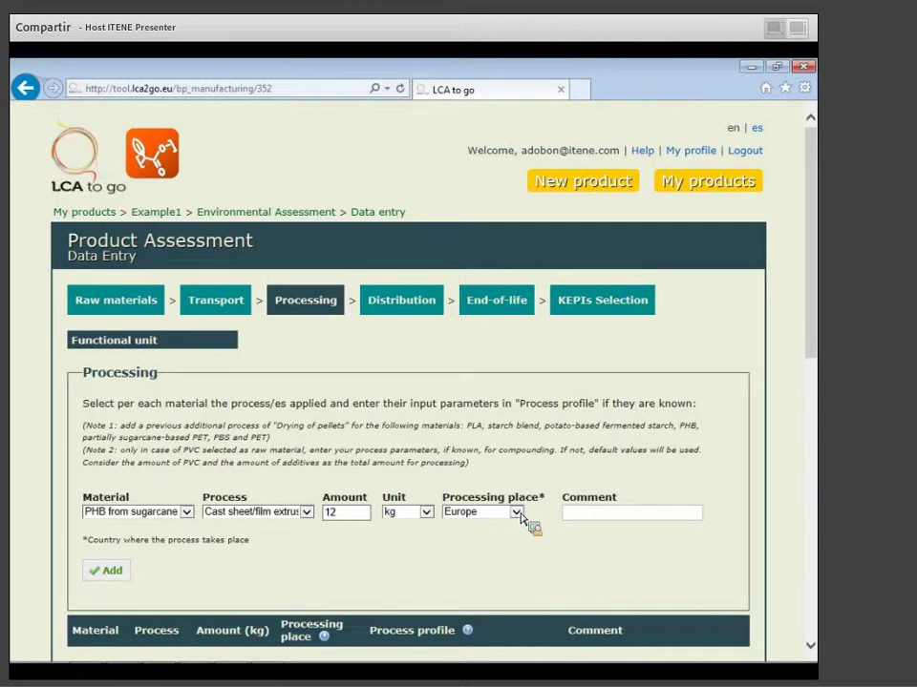
Keep Europe as processing place, skip the comment, and add the 12 kg extrusion entry.
left_click(516, 513)
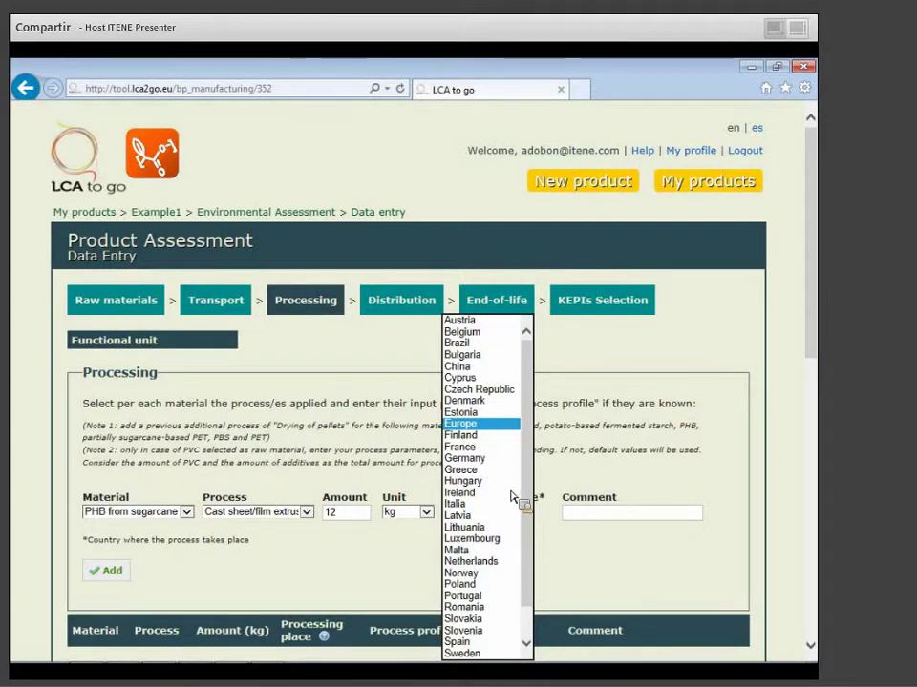
left_click(546, 530)
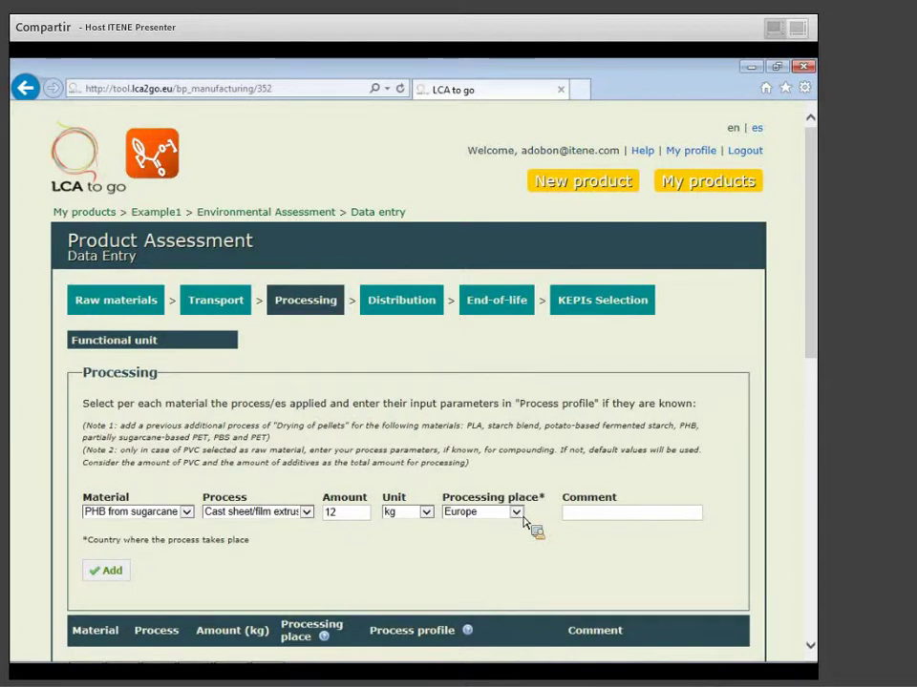
left_click(523, 517)
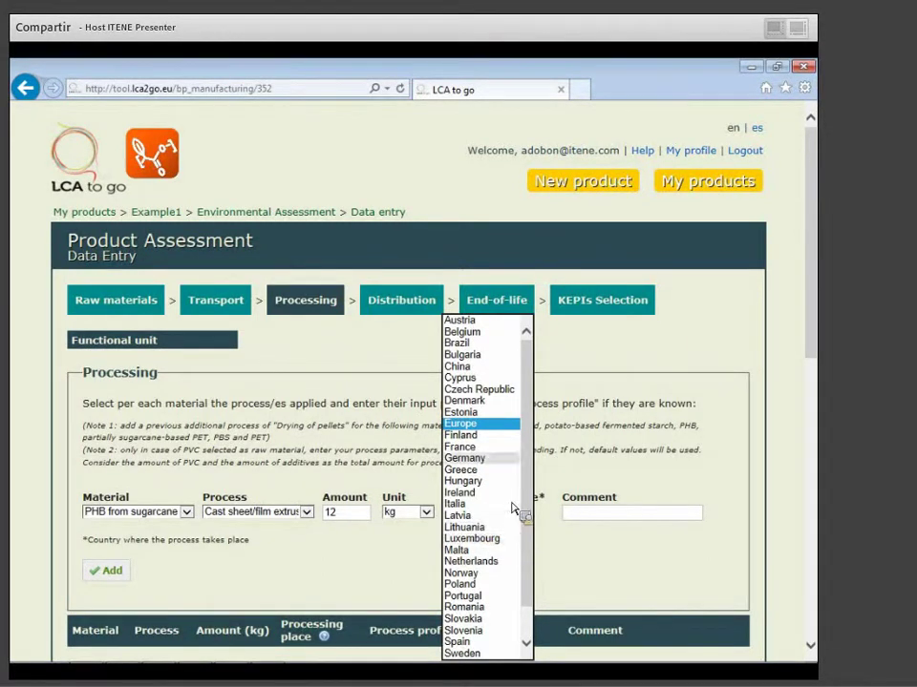
left_click(498, 425)
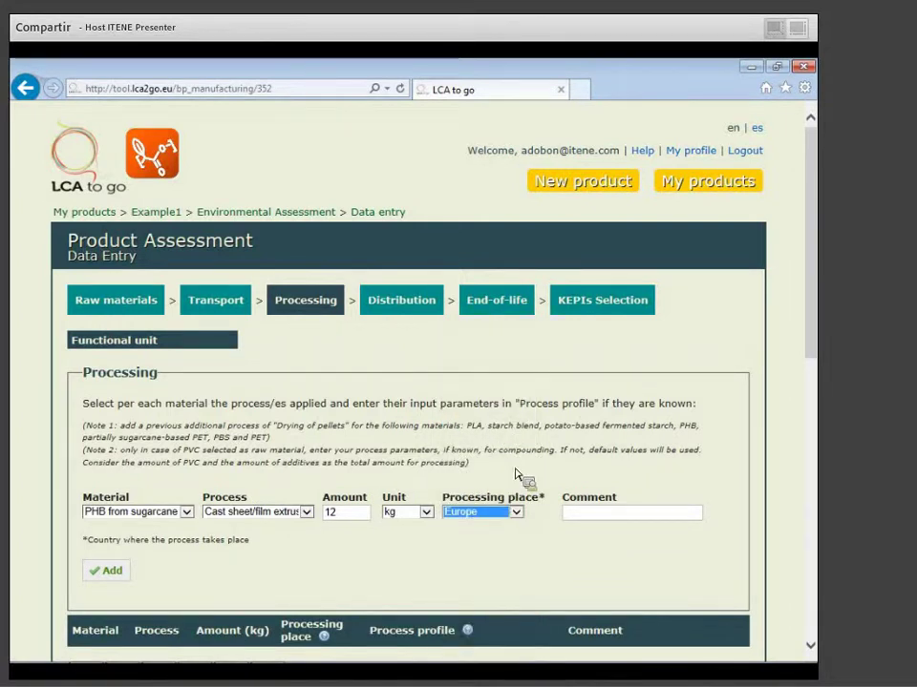
left_click(586, 516)
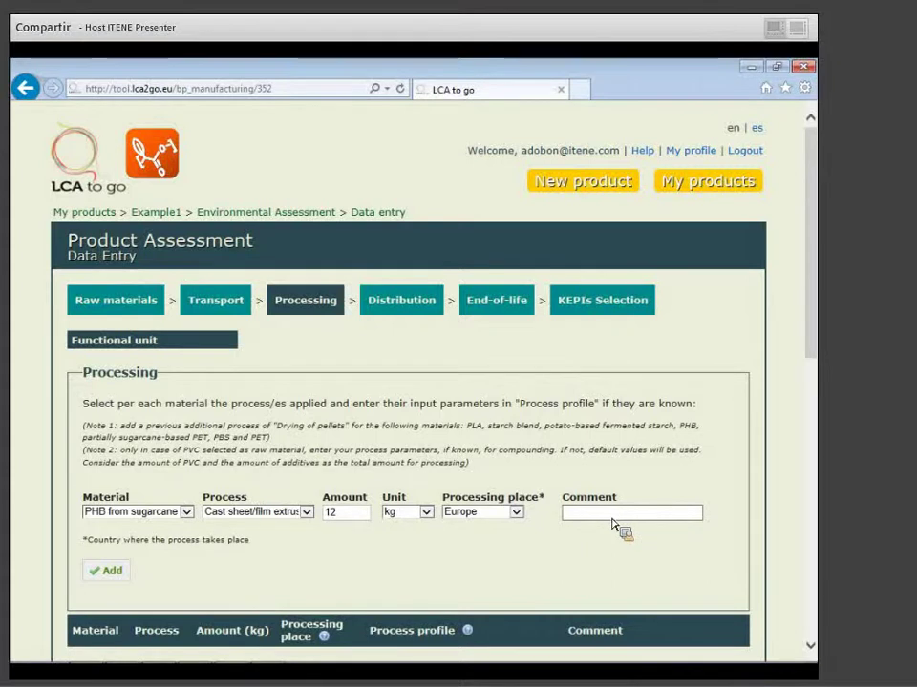
left_click(614, 518)
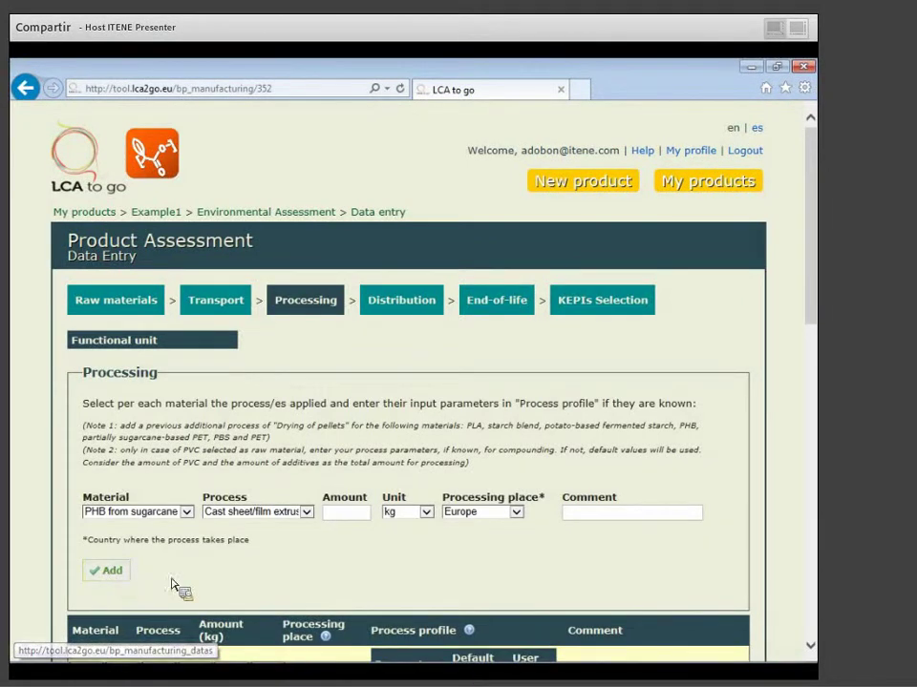
scroll(394, 580, "down", 3)
scroll(394, 581, "down", 1)
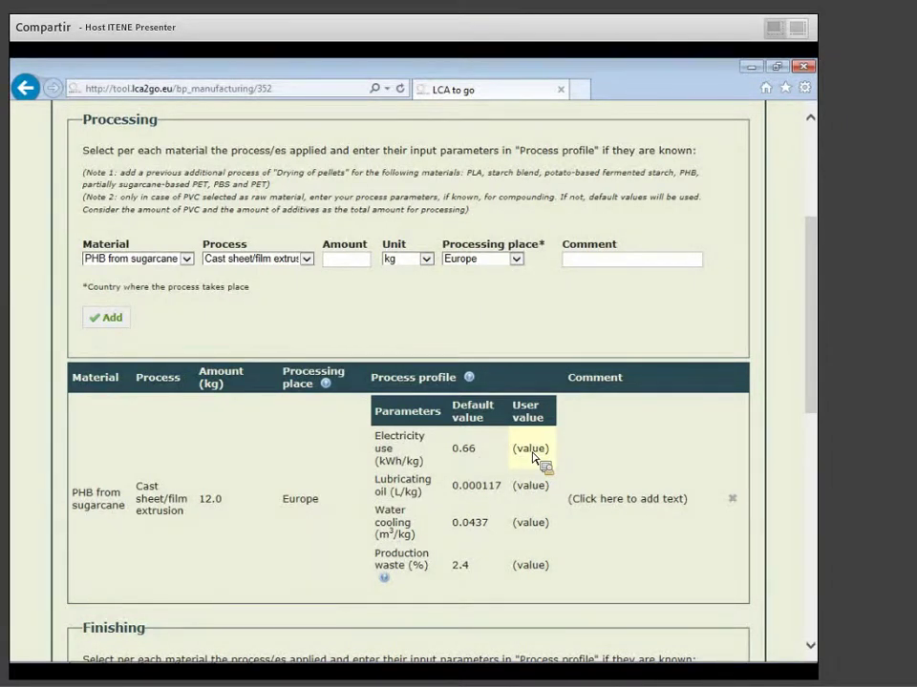
scroll(533, 457, "down", 3)
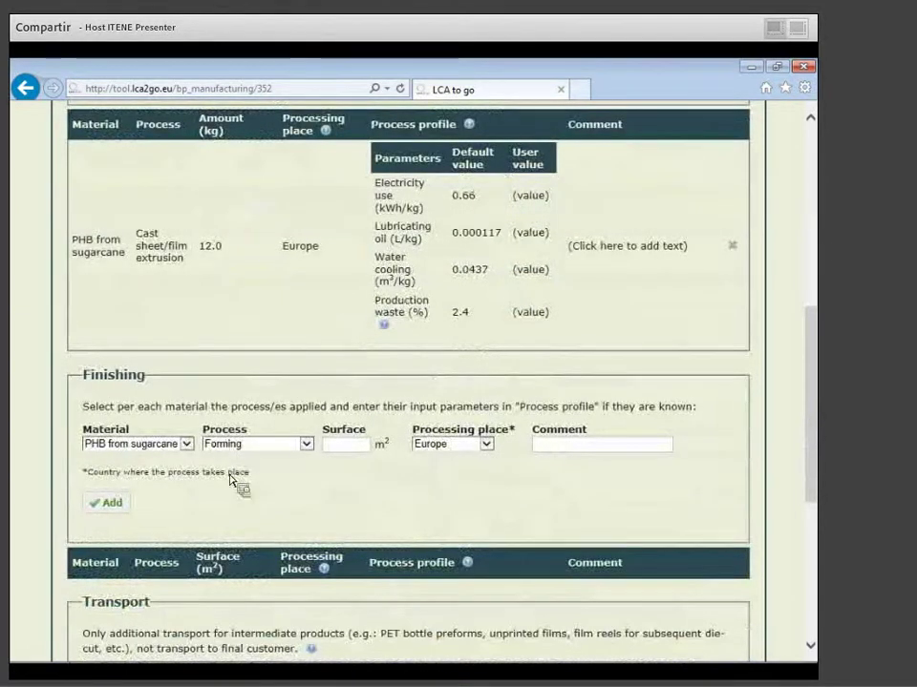
Add a Finishing entry: PHB from sugarcane, Forming, 1 m², Europe.
scroll(233, 482, "down", 1)
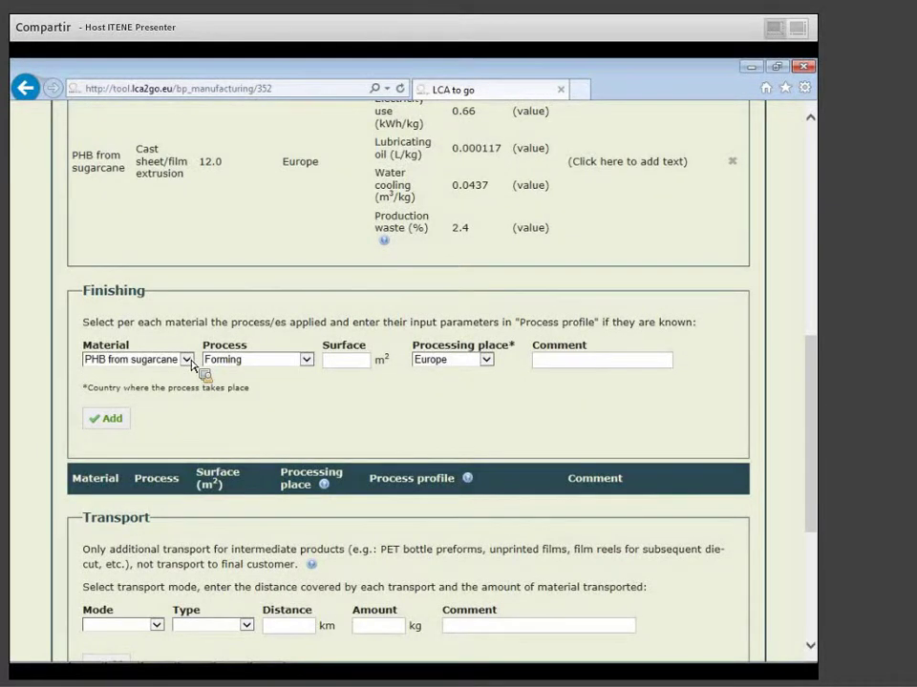
left_click(189, 361)
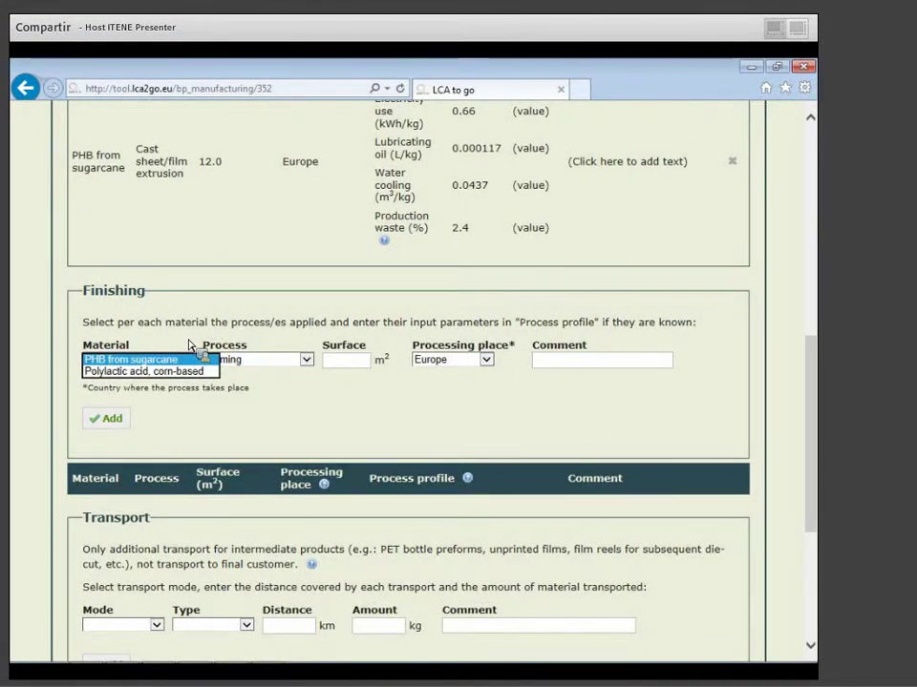
left_click(192, 350)
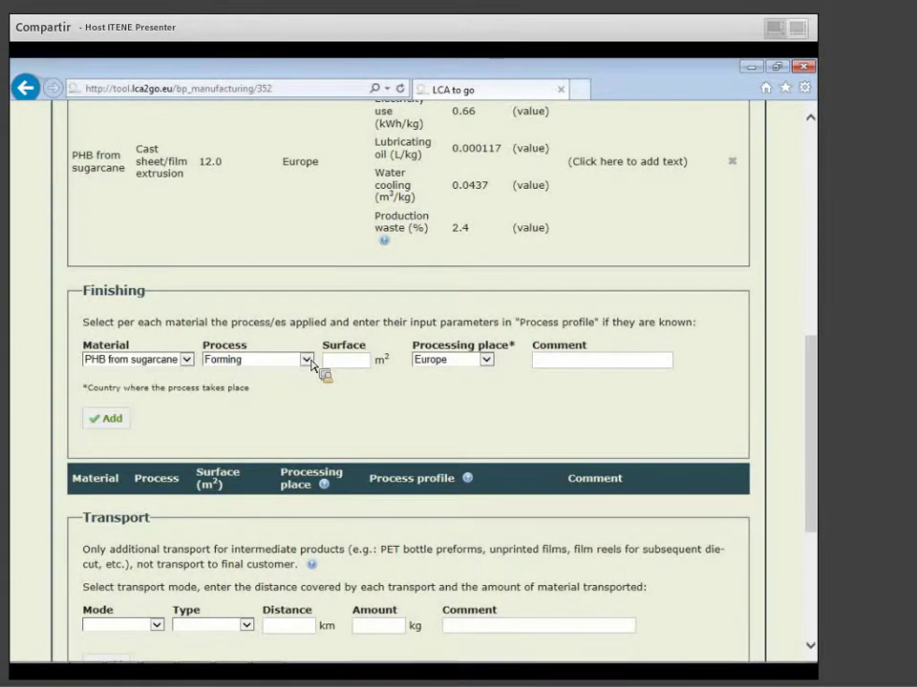
left_click(310, 361)
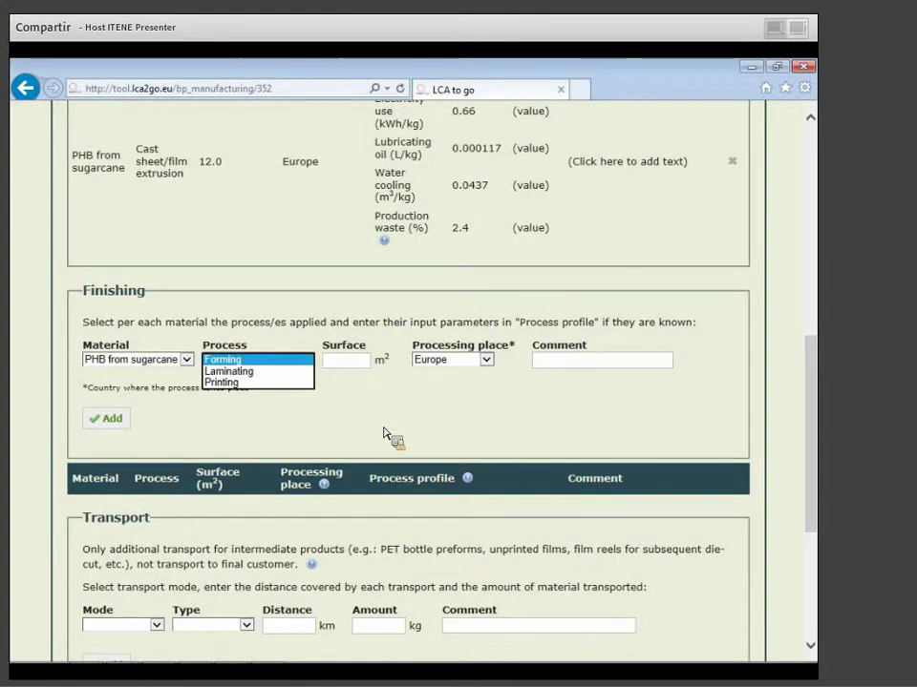
left_click(340, 363)
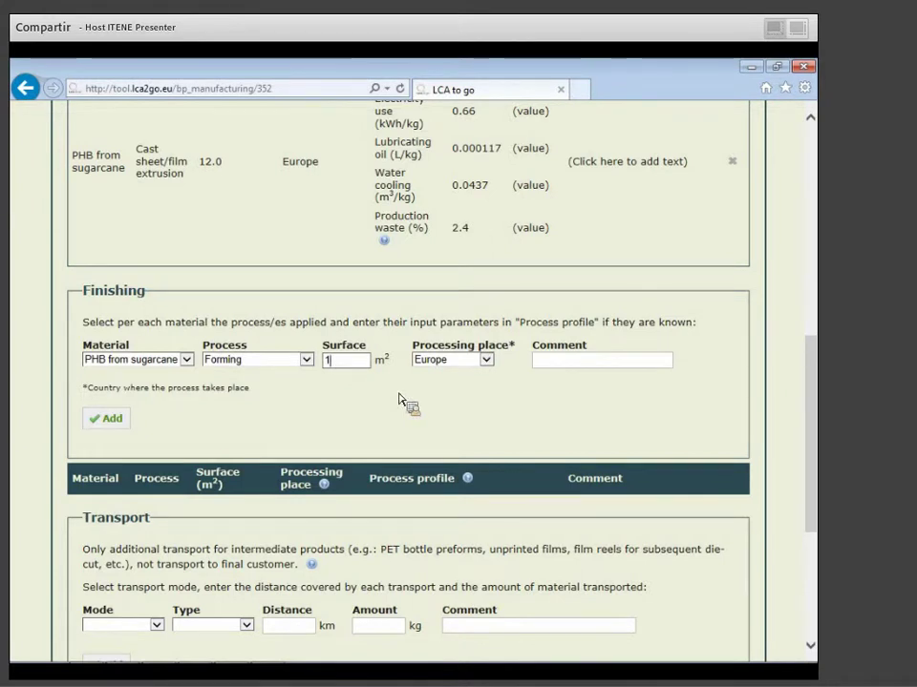
left_click(107, 428)
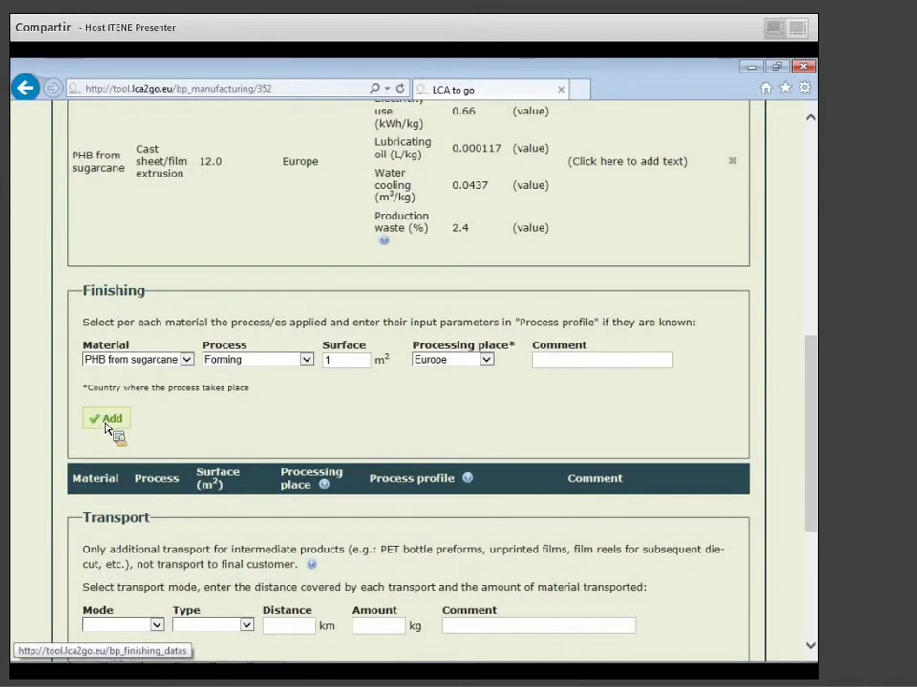
scroll(467, 474, "down", 4)
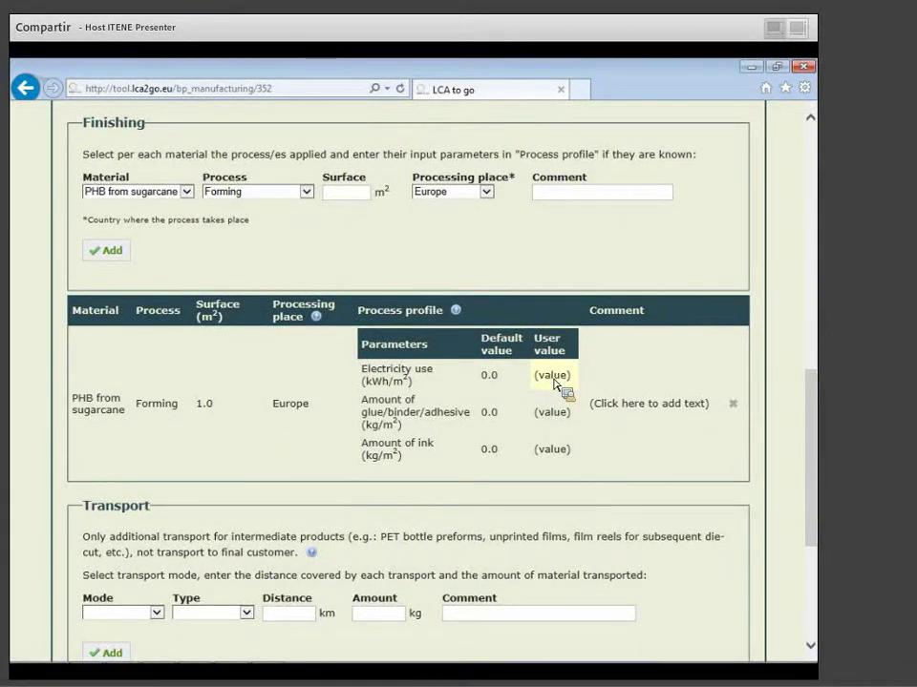
scroll(436, 448, "down", 4)
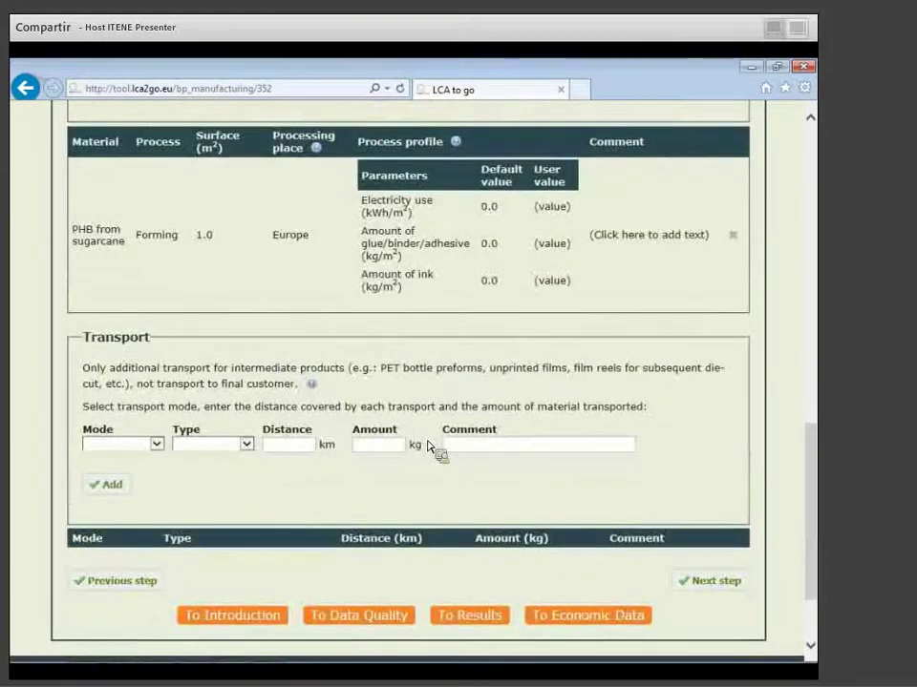
scroll(429, 446, "down", 3)
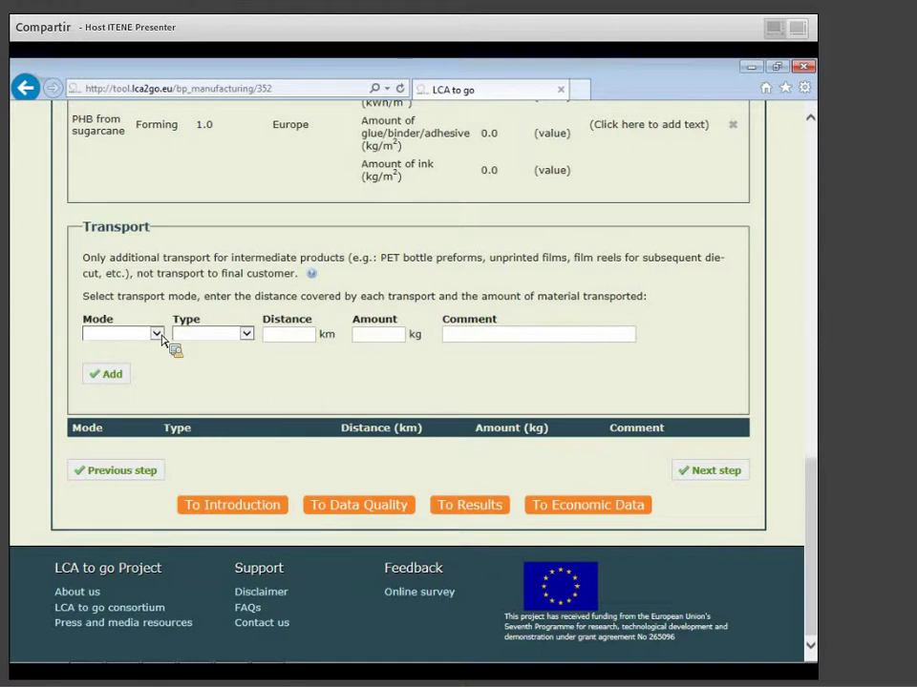
Add a Road transport by Lorry > 32 t: 400 km, 500 kg.
left_click(159, 335)
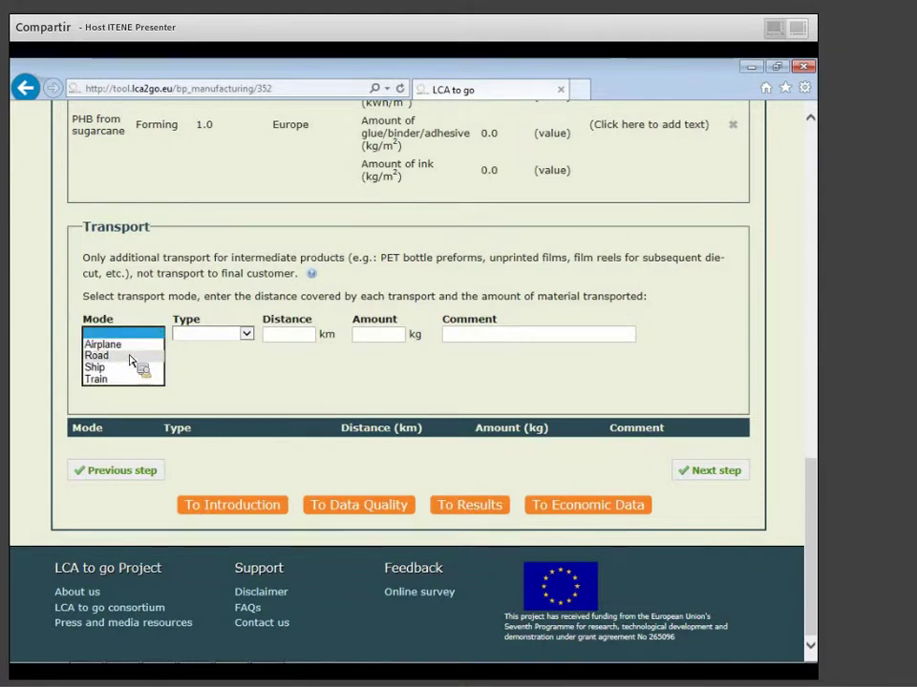
left_click(131, 357)
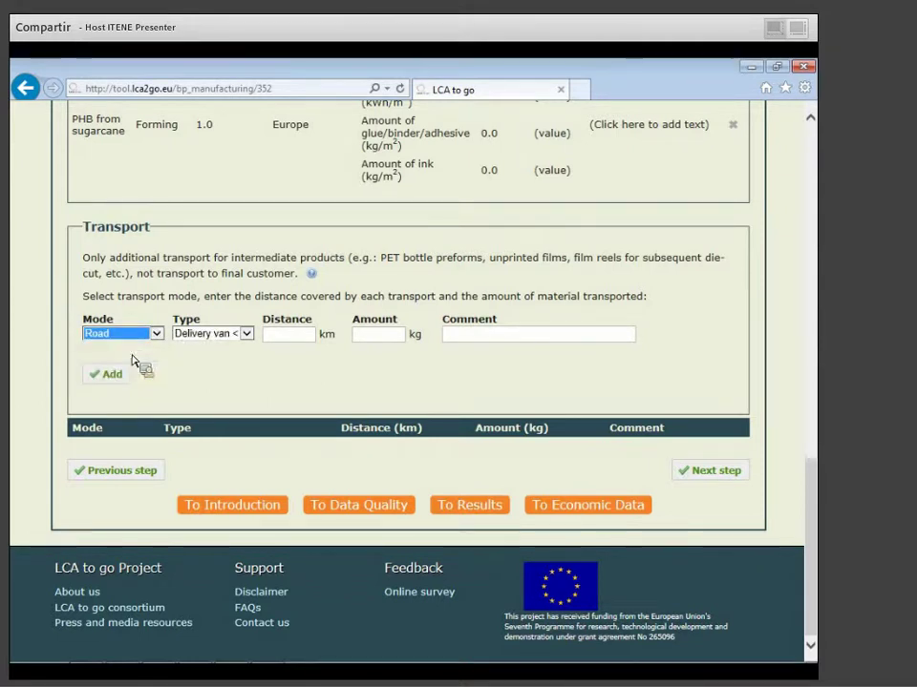
left_click(246, 334)
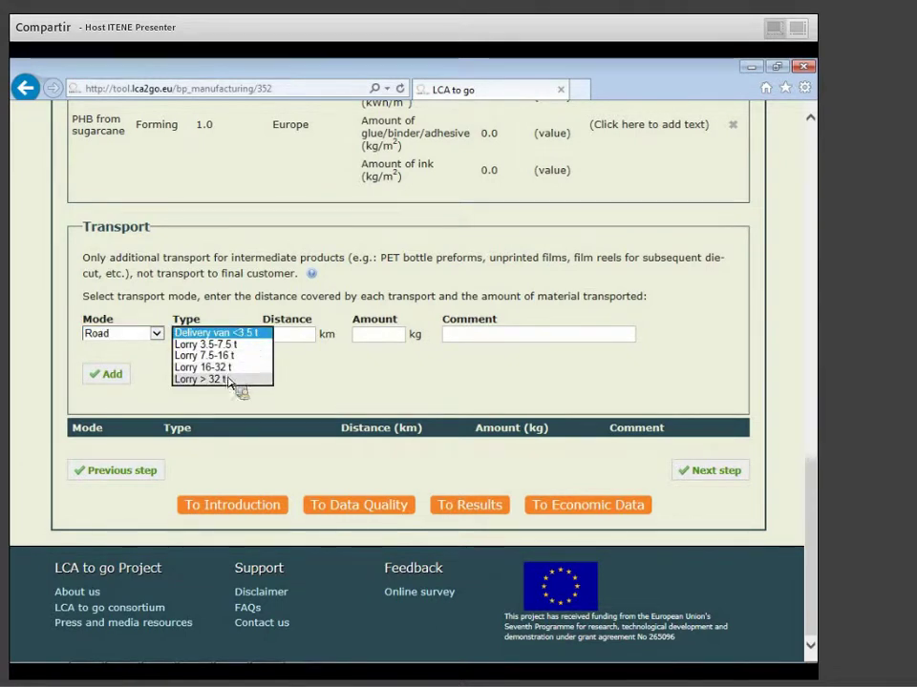
left_click(228, 380)
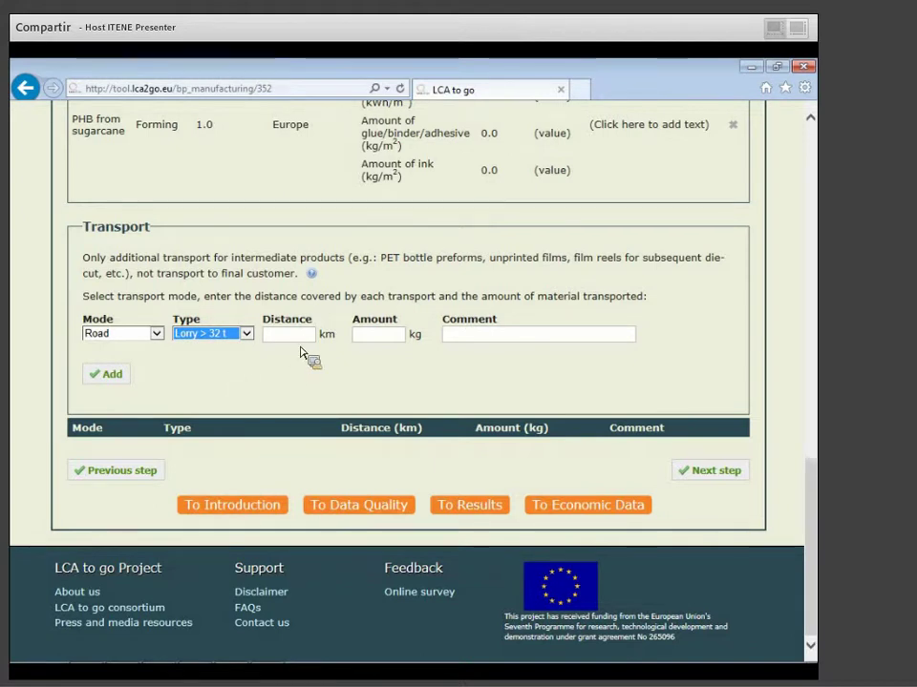
left_click(304, 340)
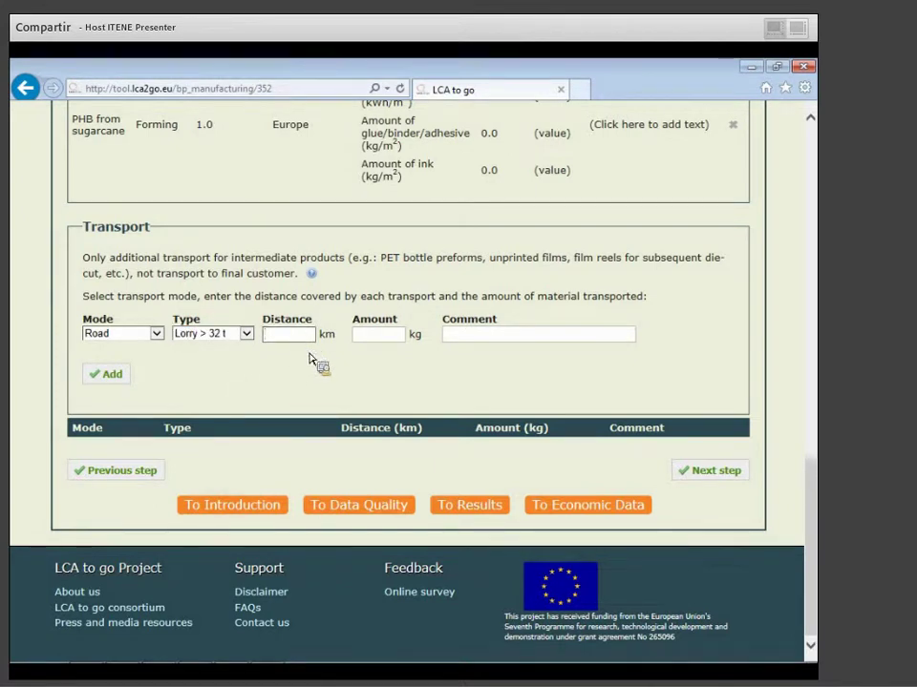
type("400")
left_click(395, 340)
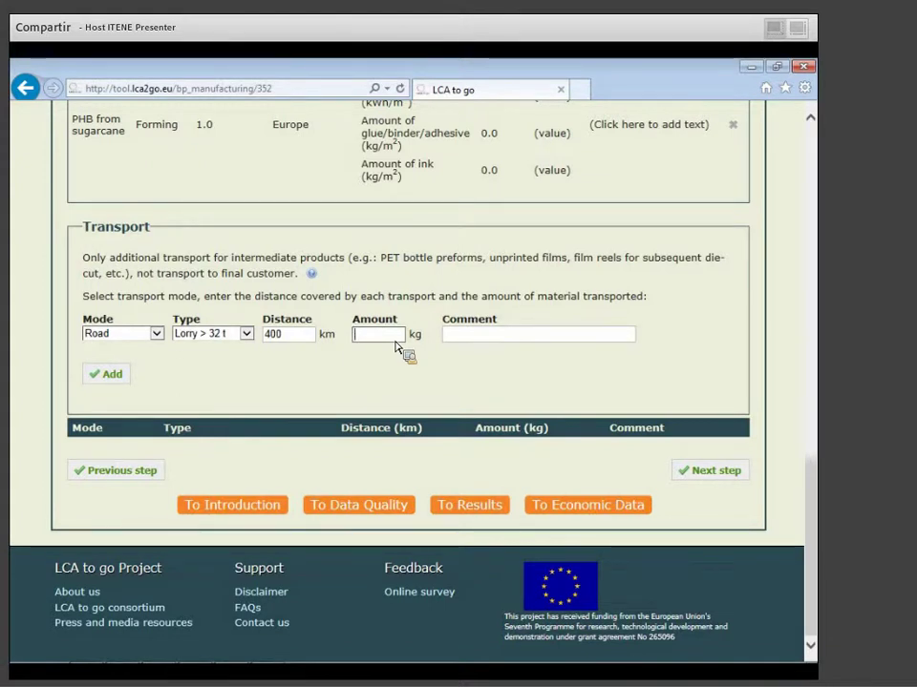
type("500")
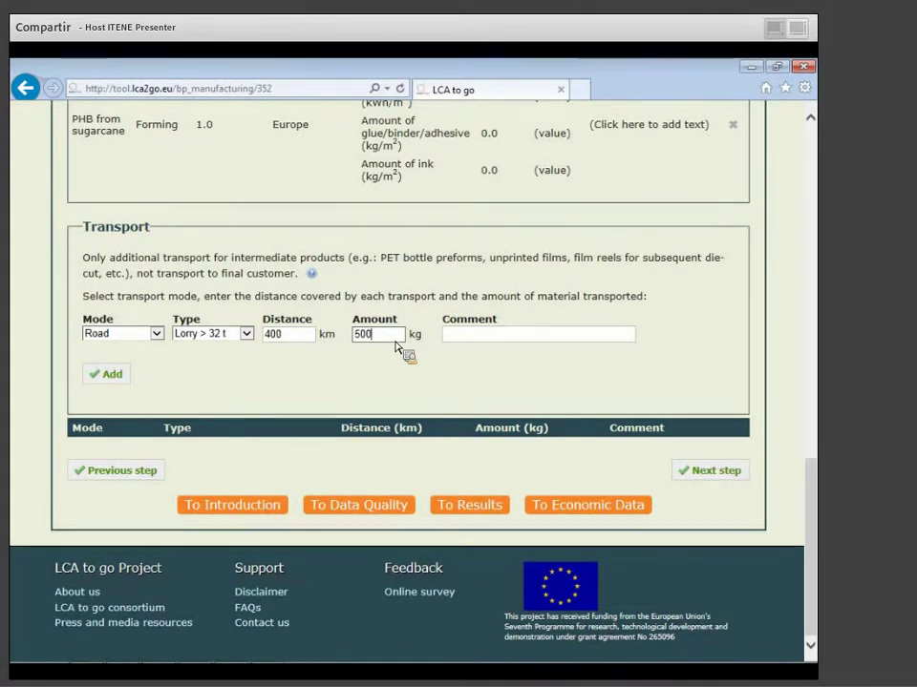
left_click(100, 378)
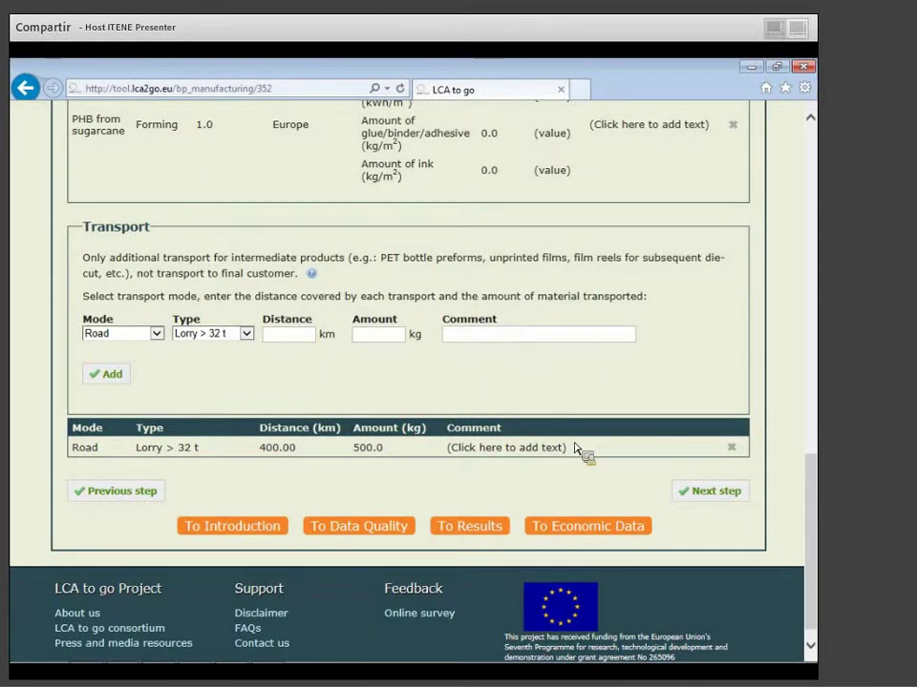
On the Distribution step, add Shrink PE film packaging of 0.5 kg.
left_click(722, 497)
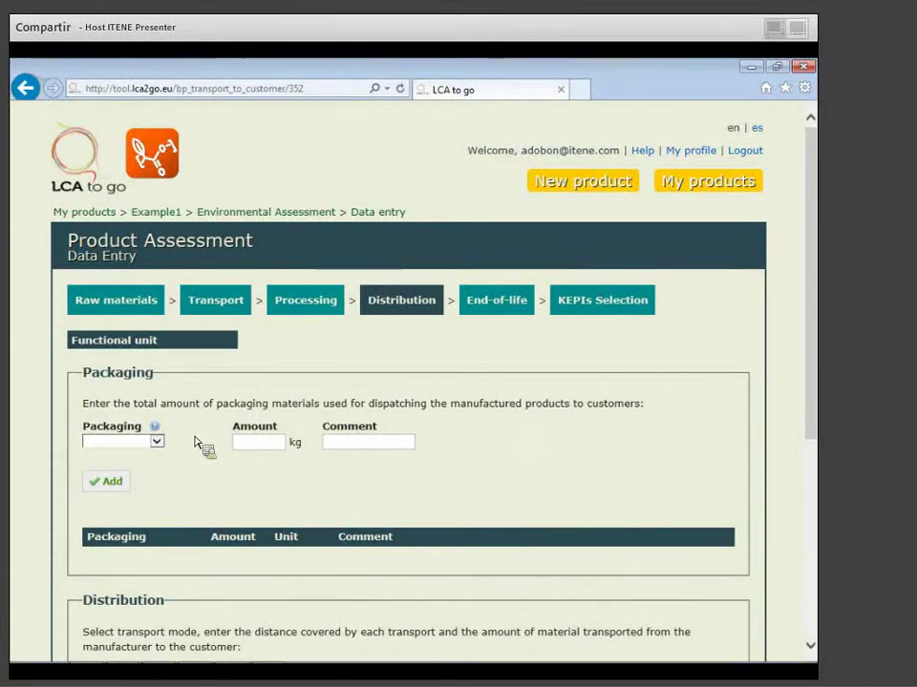
scroll(183, 469, "down", 1)
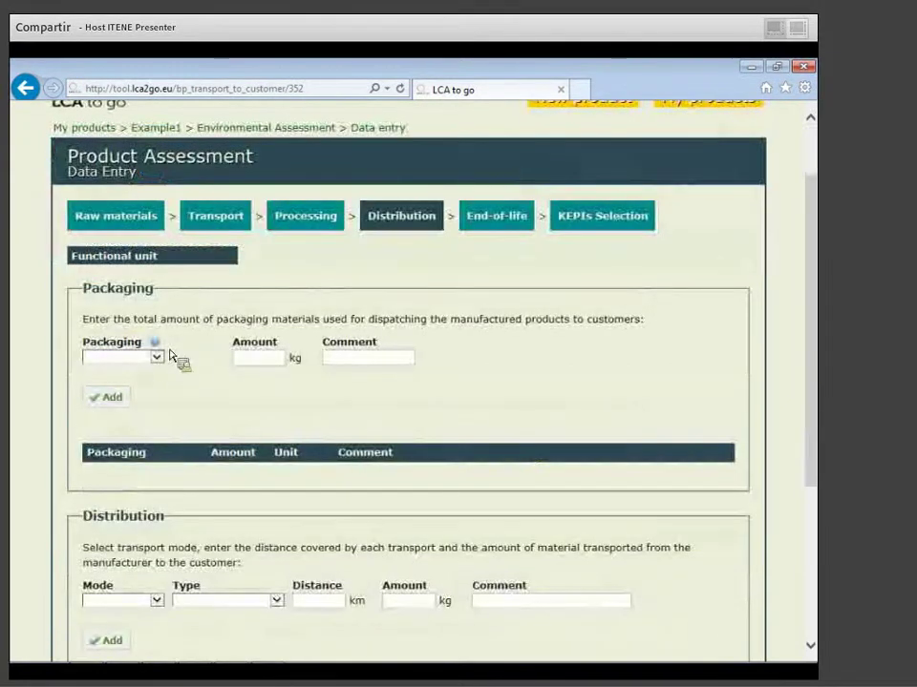
scroll(161, 368, "down", 1)
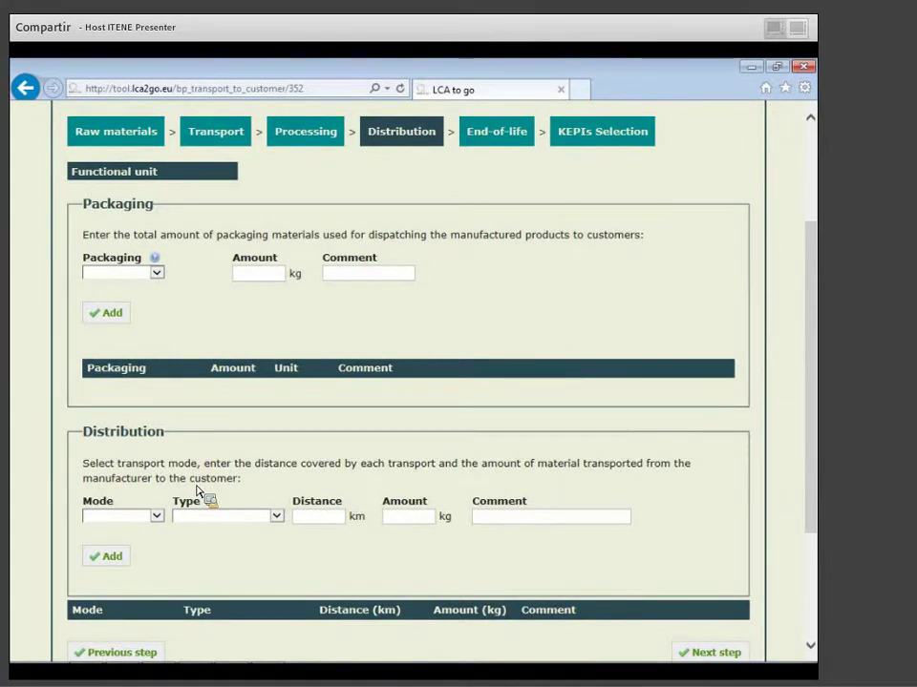
left_click(163, 277)
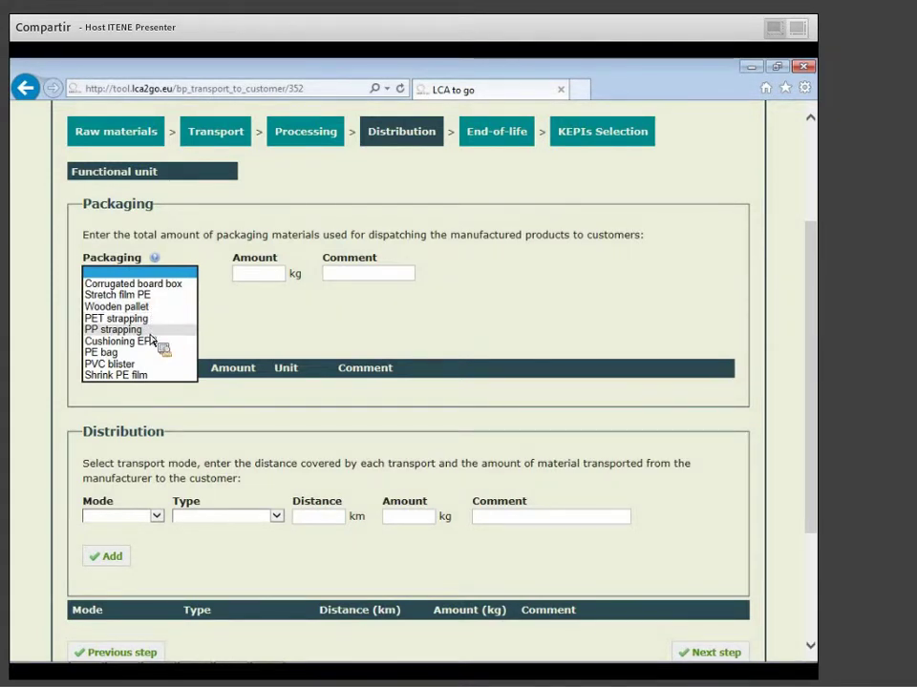
left_click(266, 279)
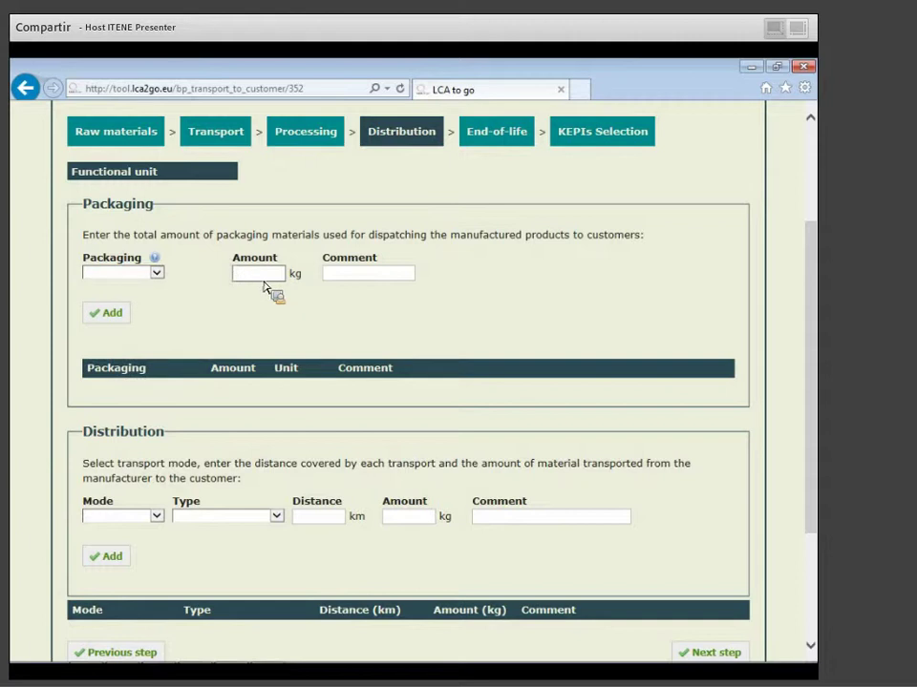
left_click(157, 273)
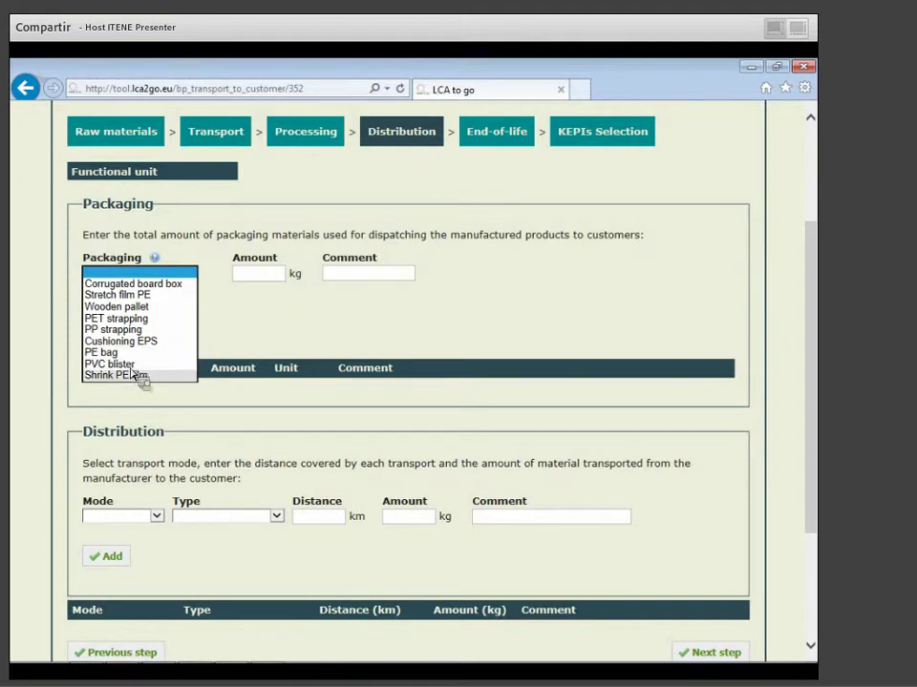
left_click(138, 377)
left_click(249, 274)
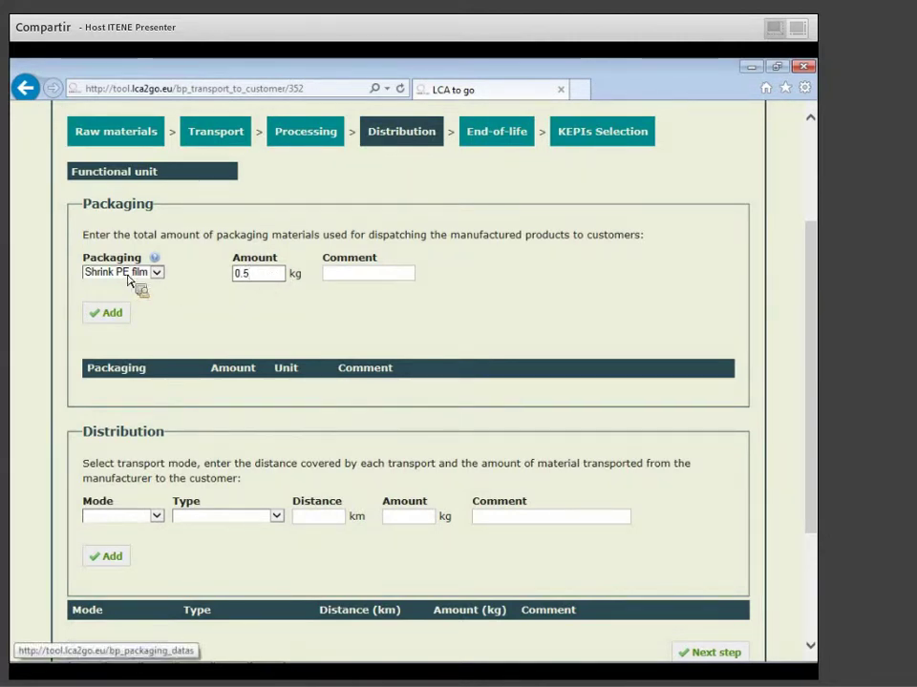
left_click(115, 321)
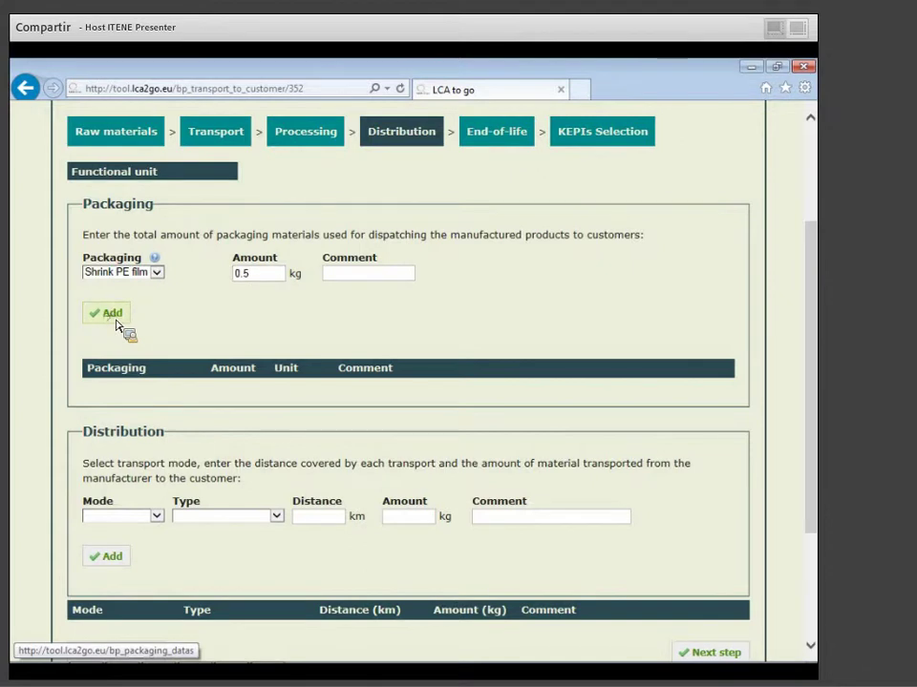
scroll(446, 378, "down", 2)
scroll(449, 380, "up", 2)
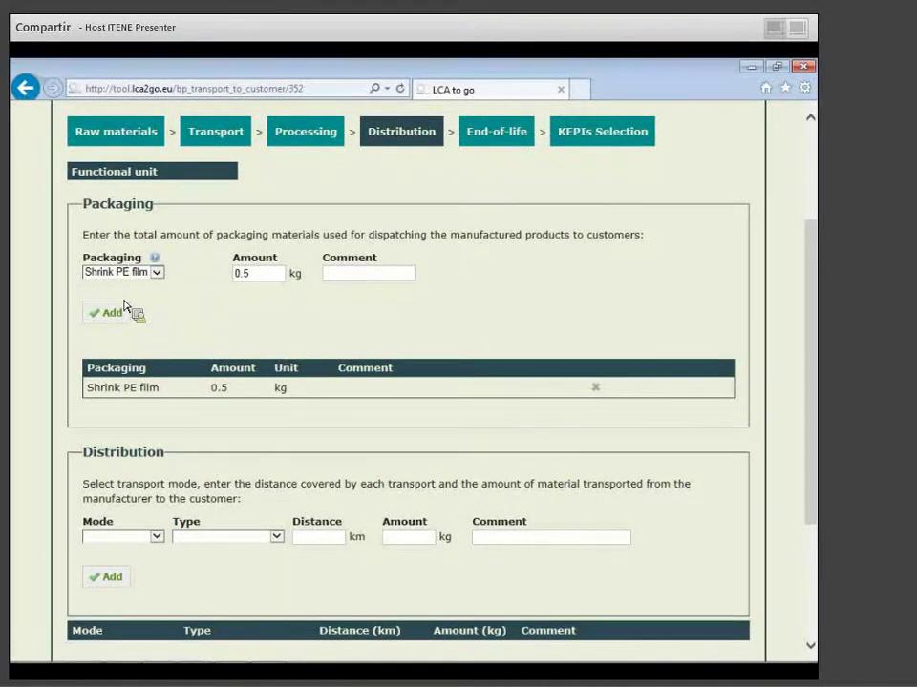
scroll(277, 363, "down", 1)
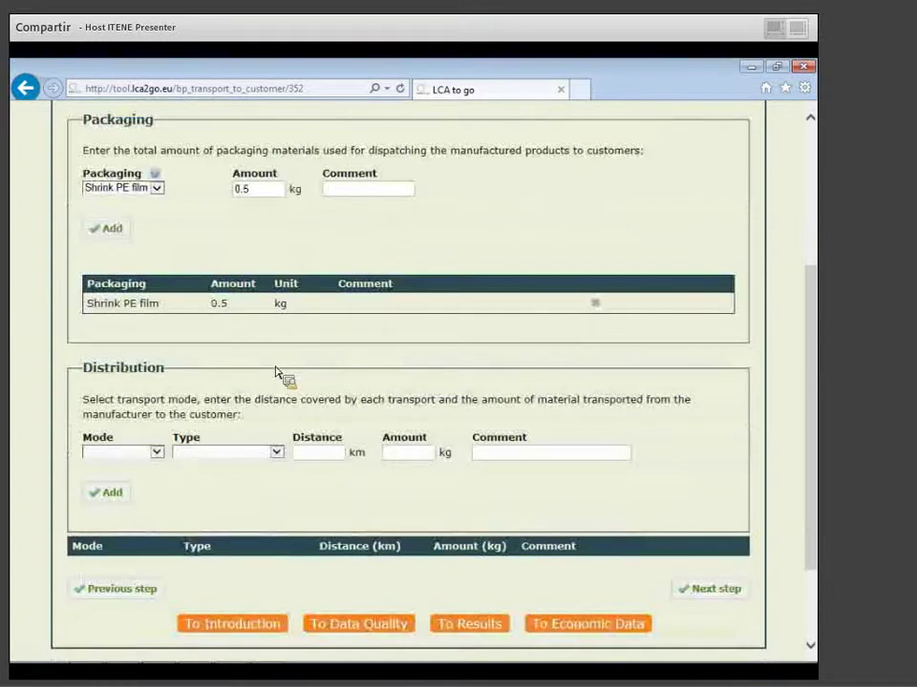
Add a Road distribution entry: Delivery van <3.5 t, 45 km, 85 kg.
left_click(156, 453)
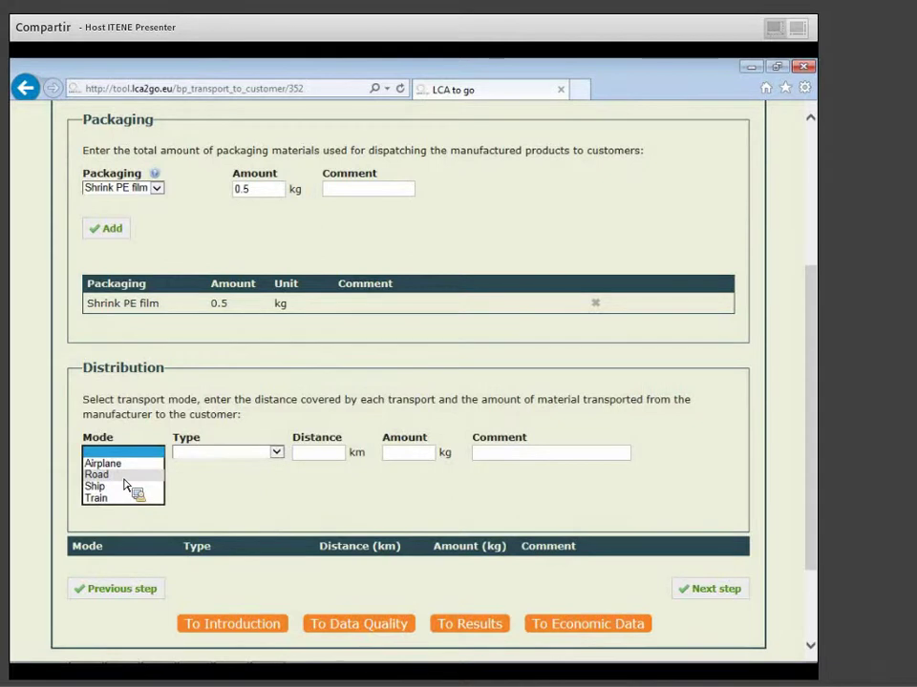
left_click(97, 474)
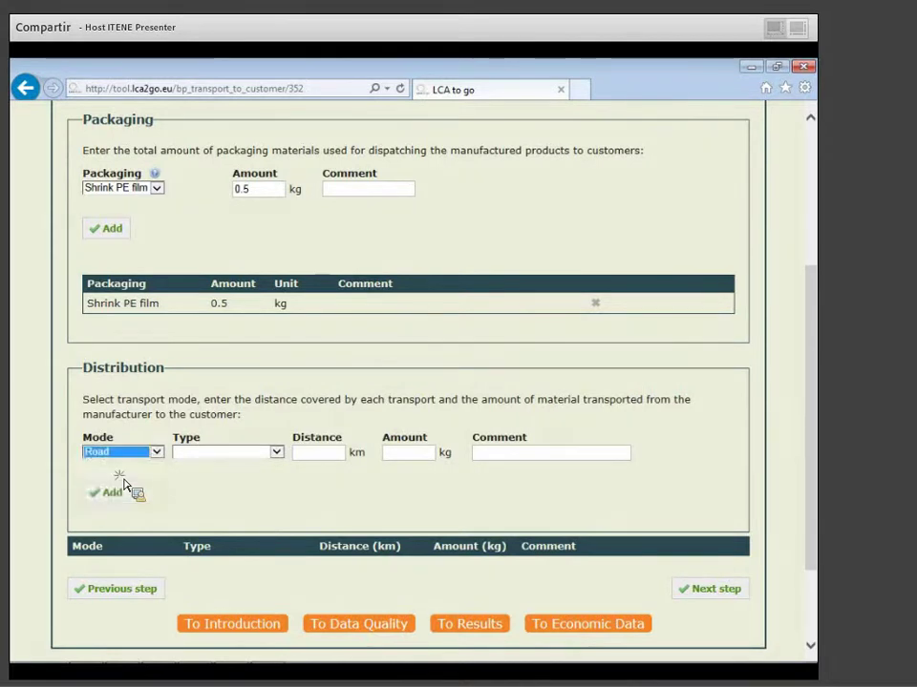
left_click(247, 459)
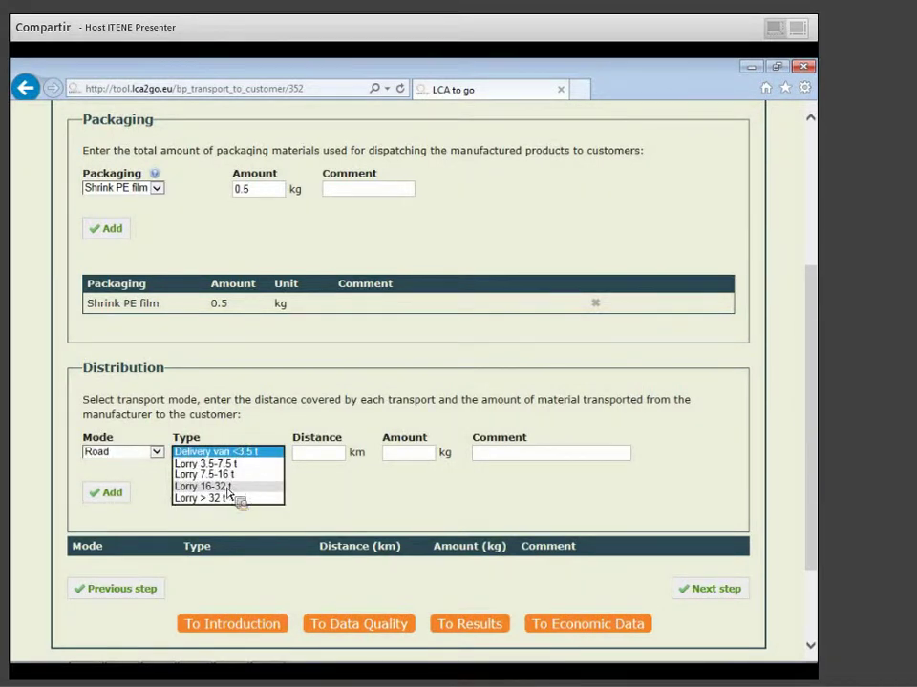
left_click(246, 452)
left_click(277, 422)
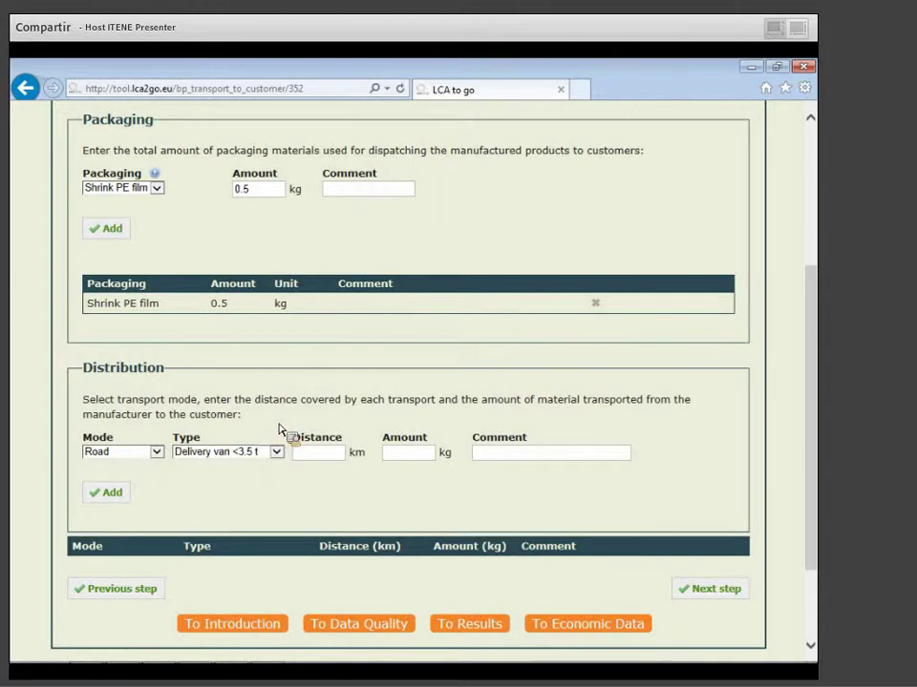
left_click(307, 455)
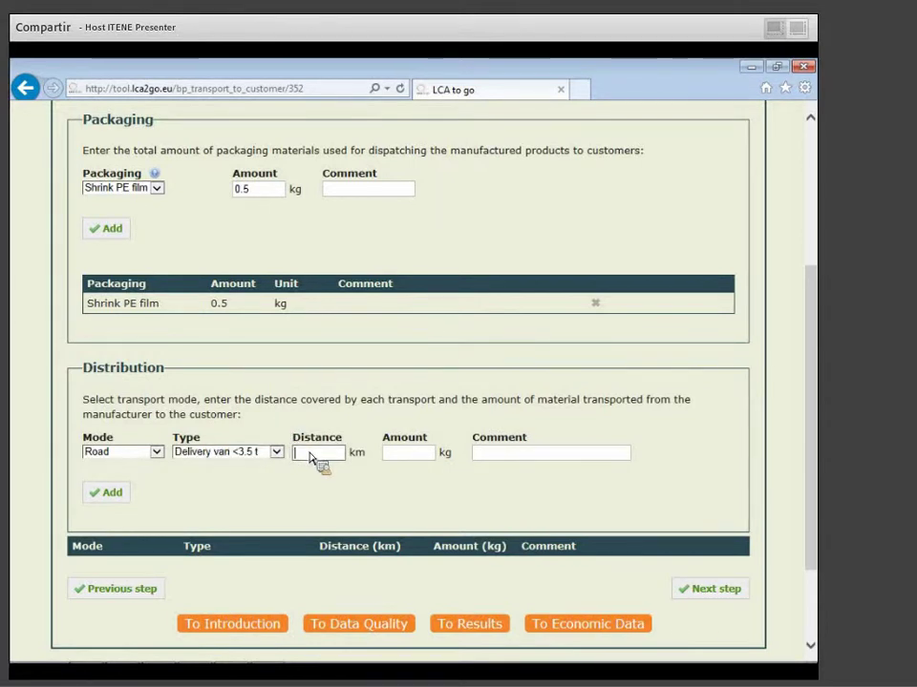
left_click(395, 456)
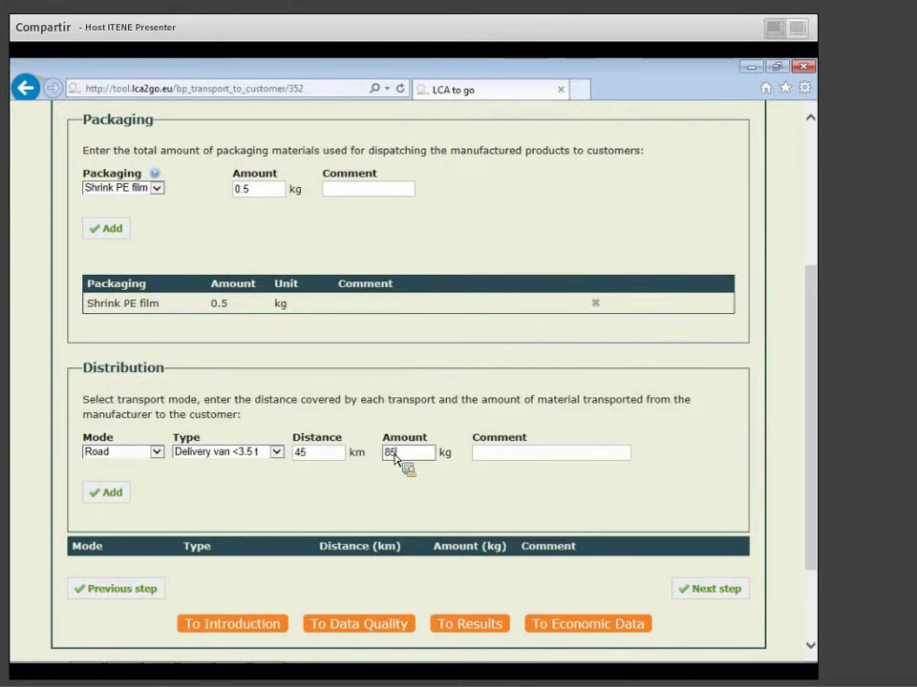
left_click(549, 456)
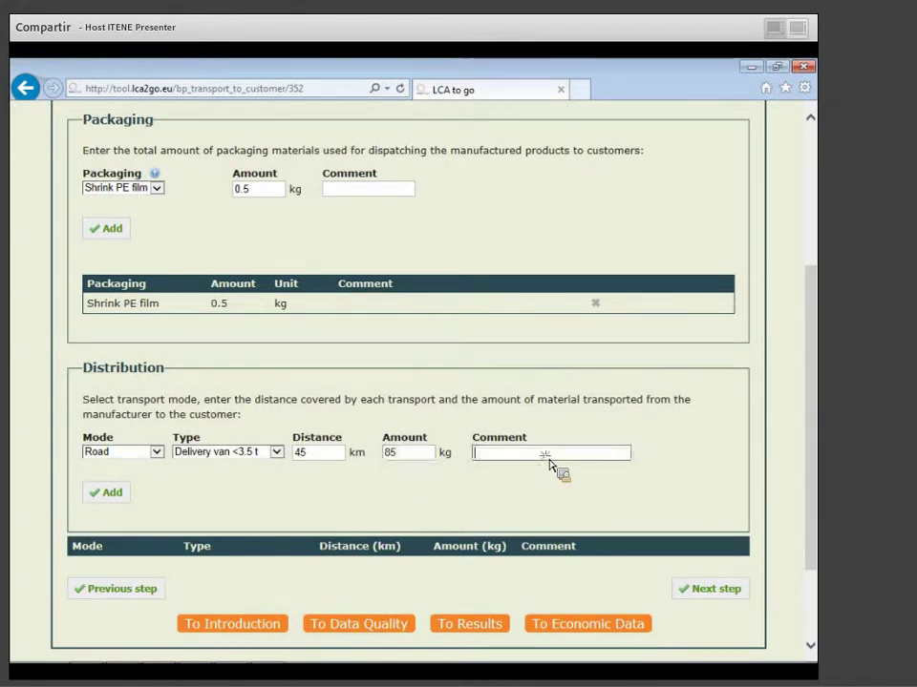
left_click(113, 500)
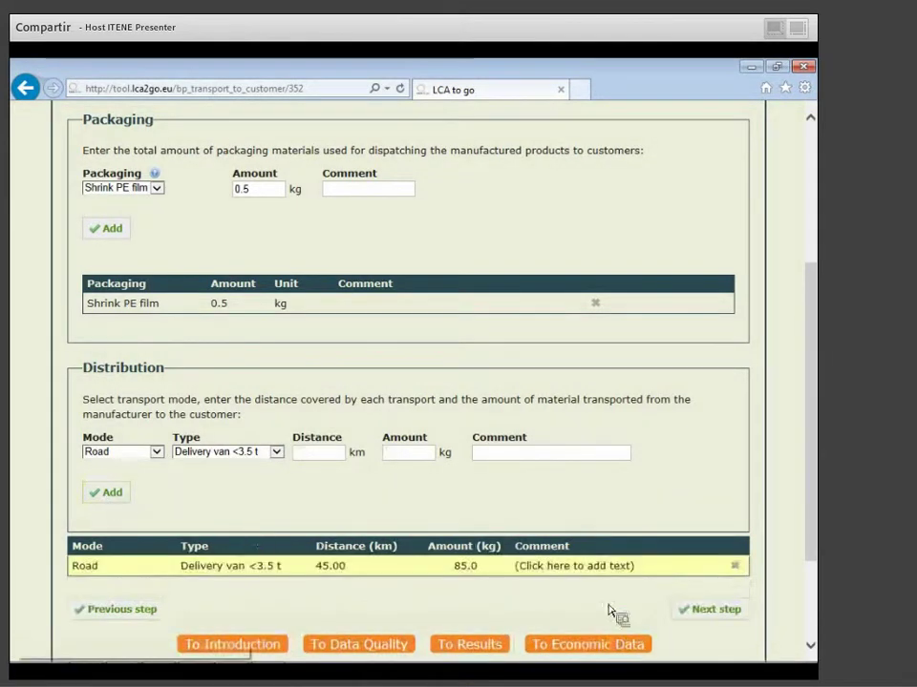
On the End-of-life step, select 'Don't generate END-OF-LIFE results'.
left_click(713, 611)
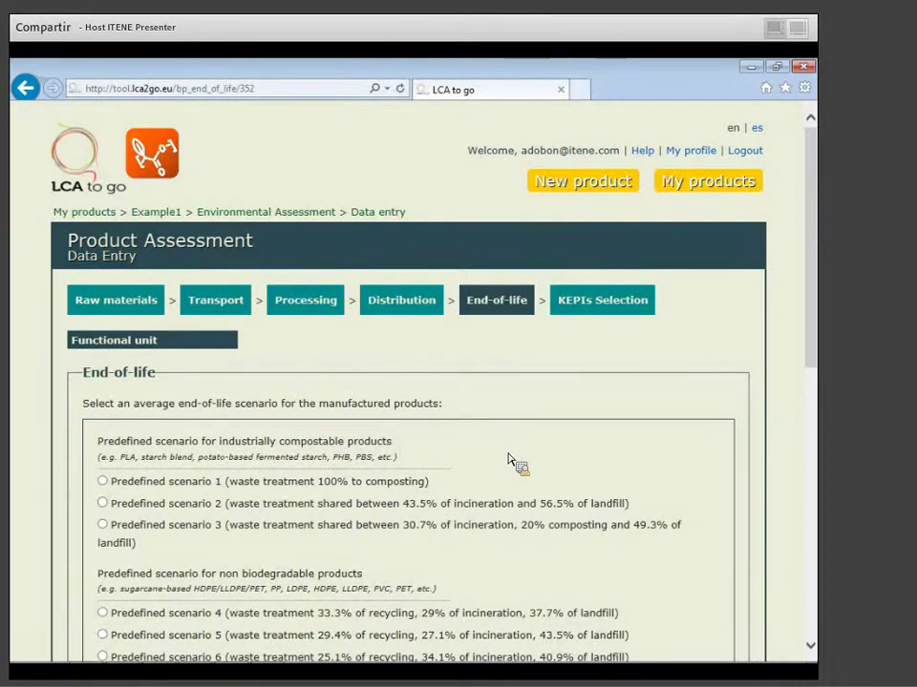
scroll(511, 460, "down", 2)
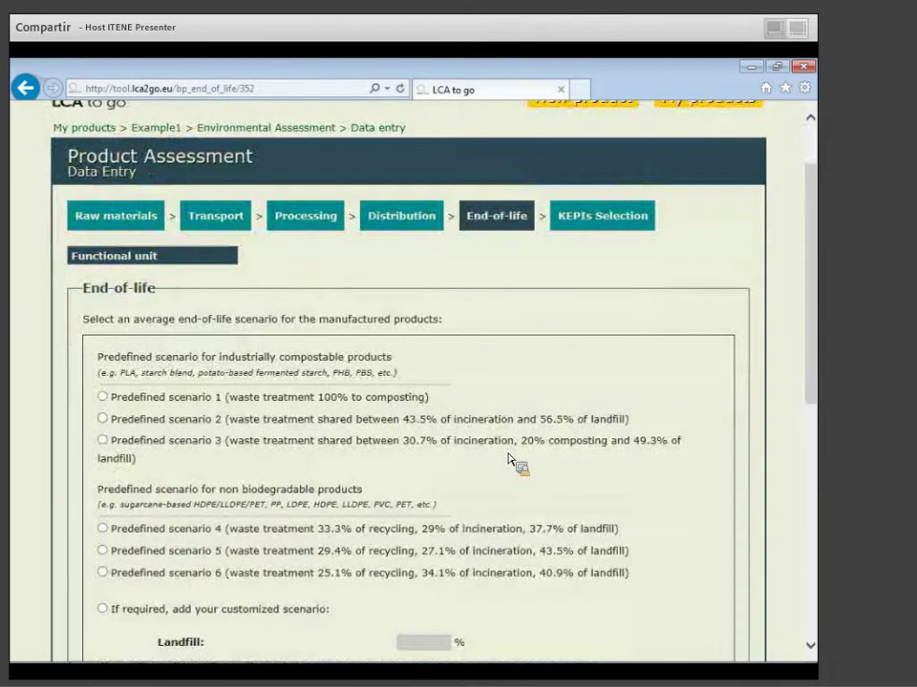
scroll(512, 460, "down", 2)
scroll(512, 460, "down", 4)
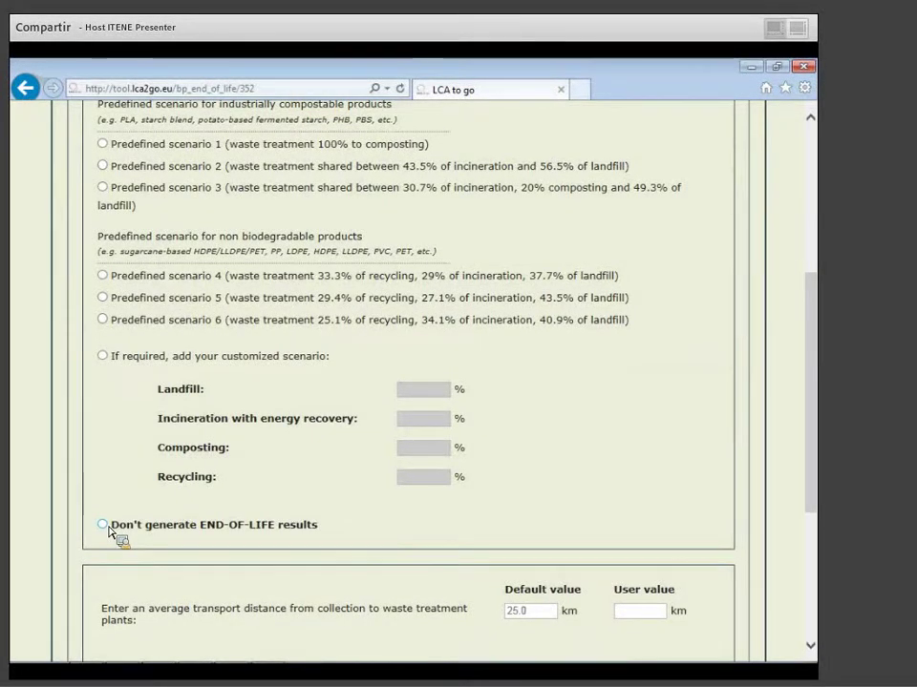
left_click(107, 528)
scroll(315, 554, "up", 2)
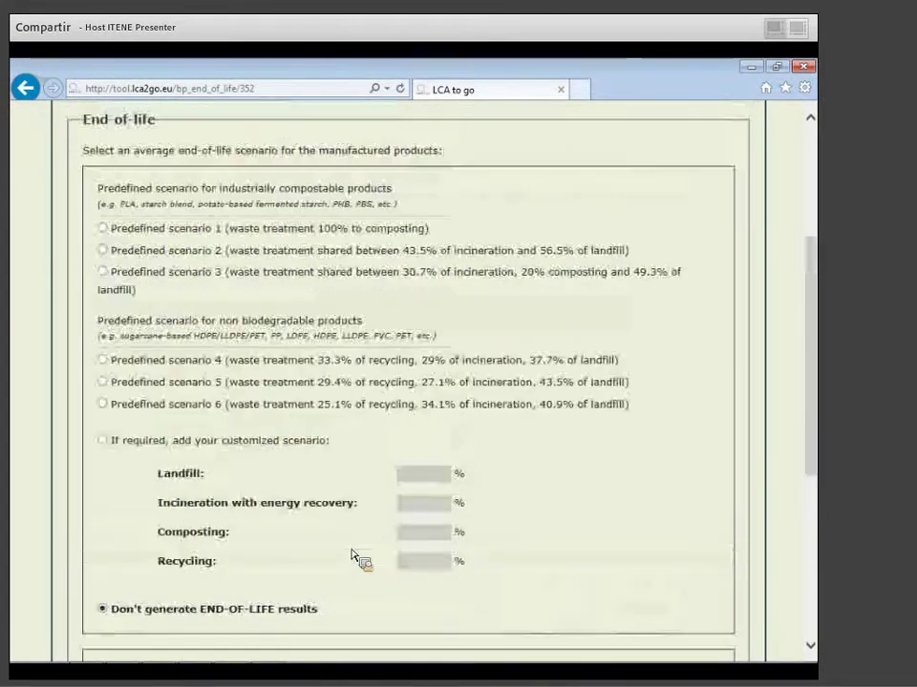
scroll(353, 556, "up", 2)
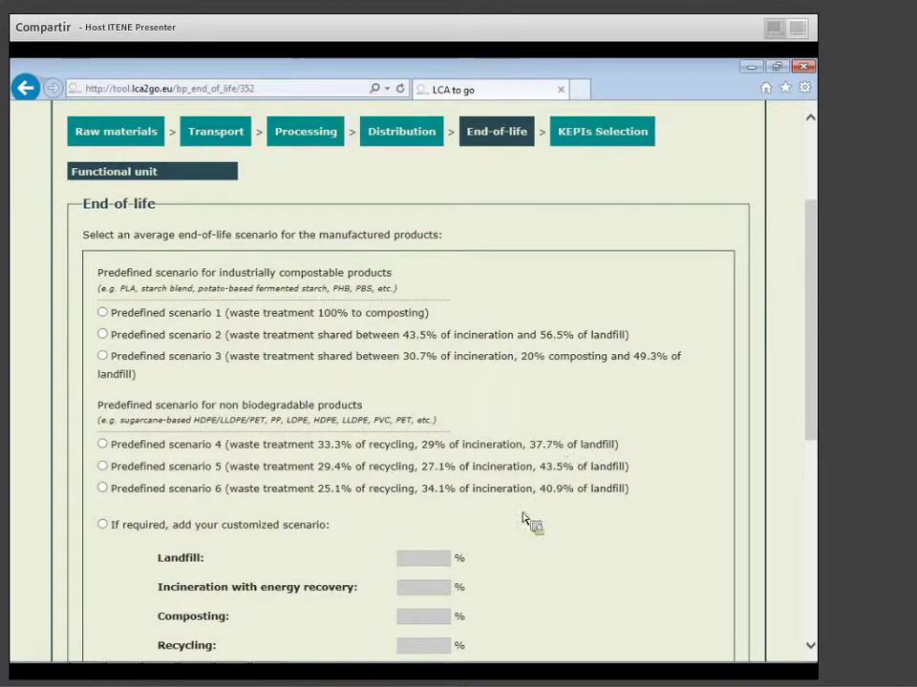
scroll(568, 518, "down", 2)
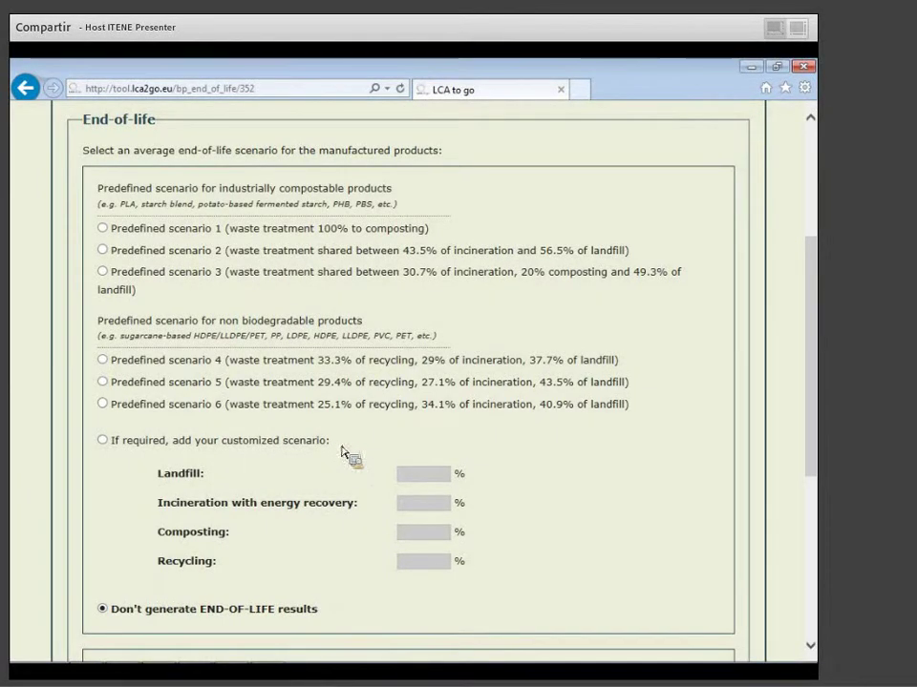
left_click(420, 475)
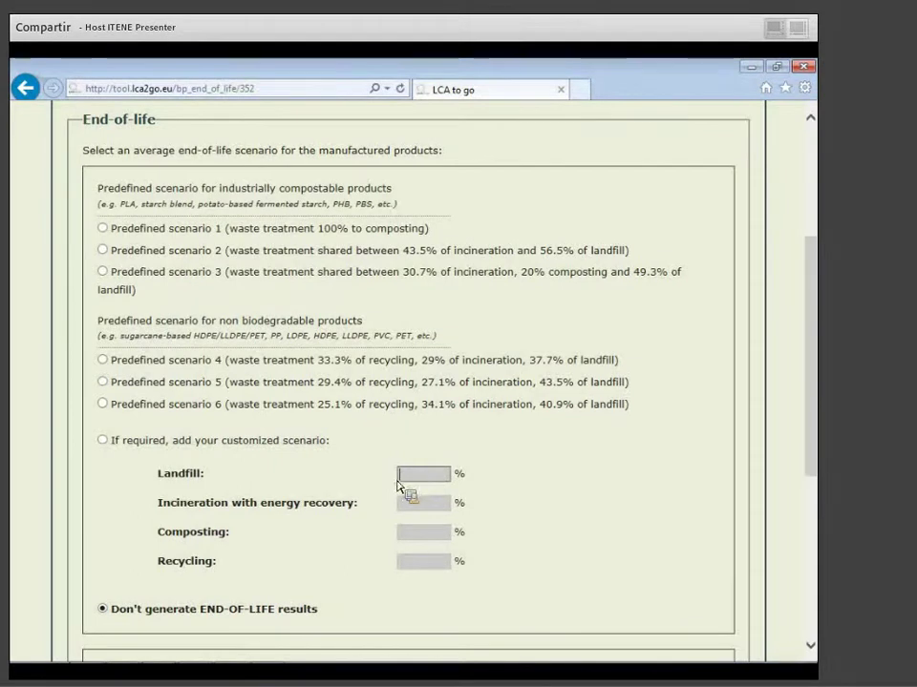
left_click(103, 441)
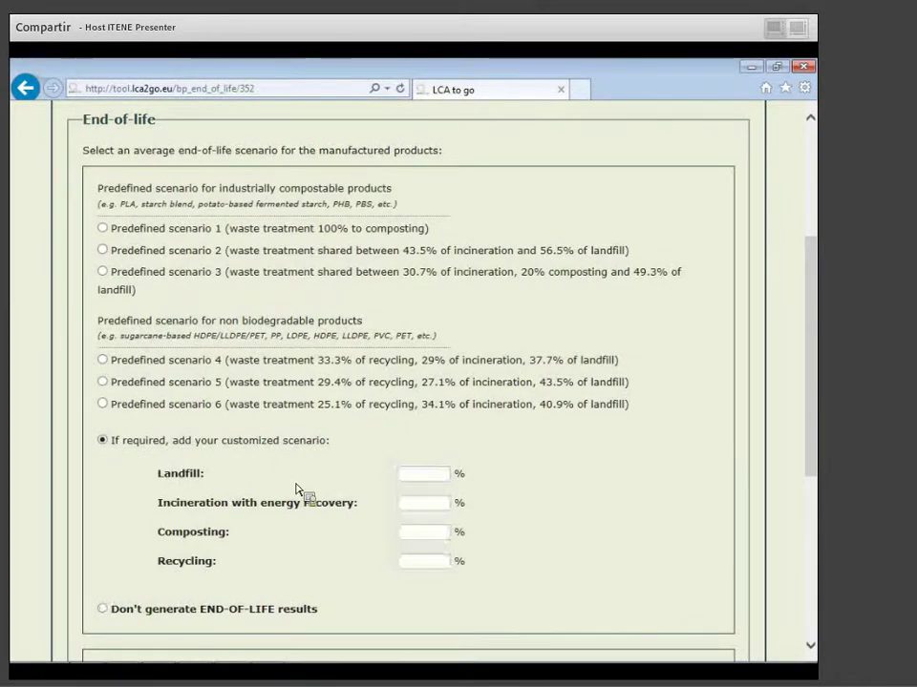
key("Tab")
left_click(441, 532)
left_click(445, 562)
left_click(420, 473)
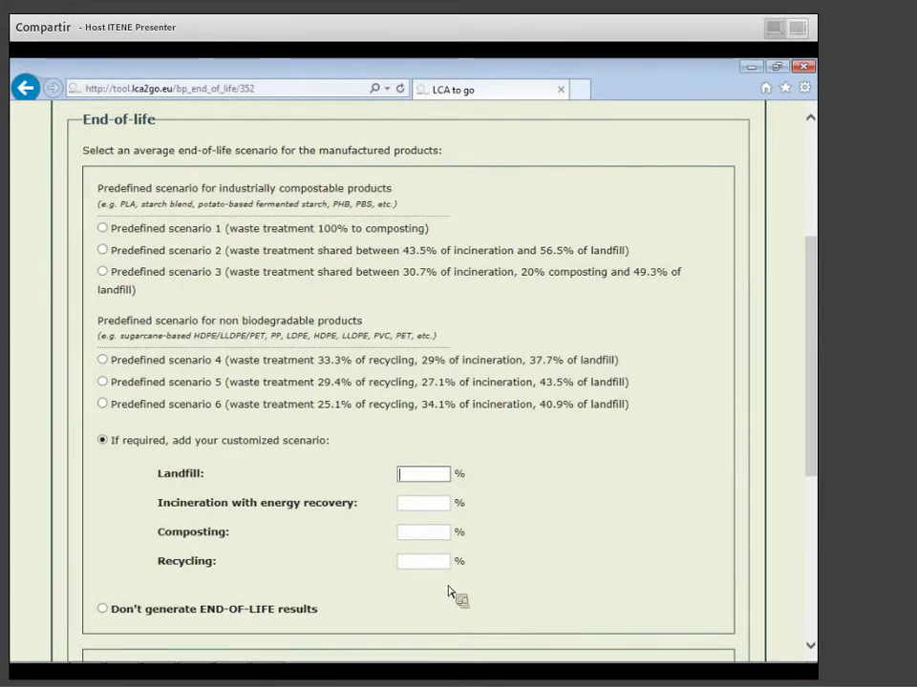
scroll(467, 584, "down", 2)
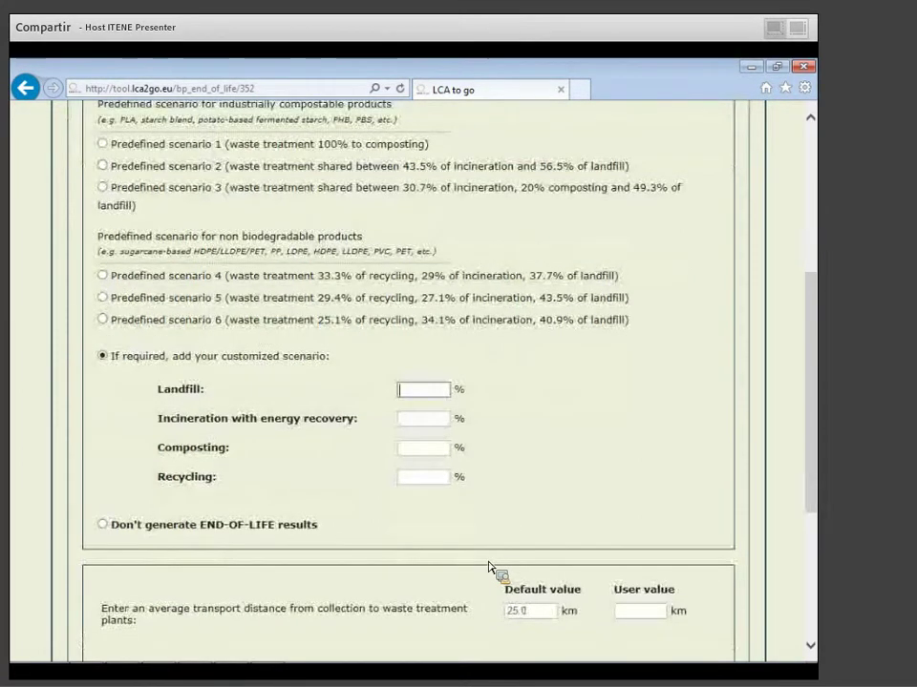
scroll(488, 568, "down", 4)
scroll(488, 567, "up", 2)
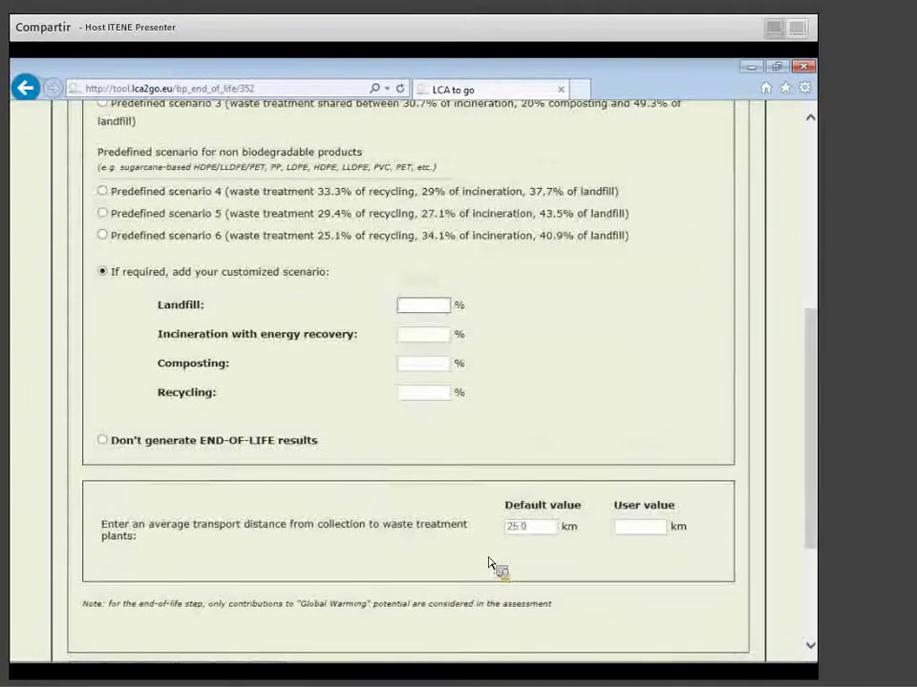
scroll(539, 444, "up", 2)
scroll(550, 446, "down", 2)
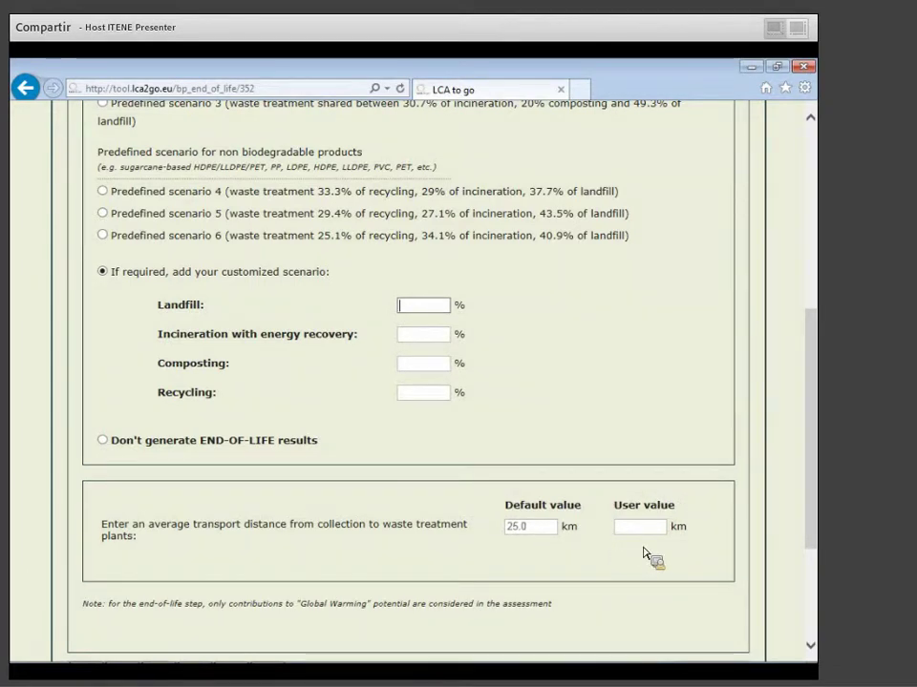
scroll(647, 554, "down", 2)
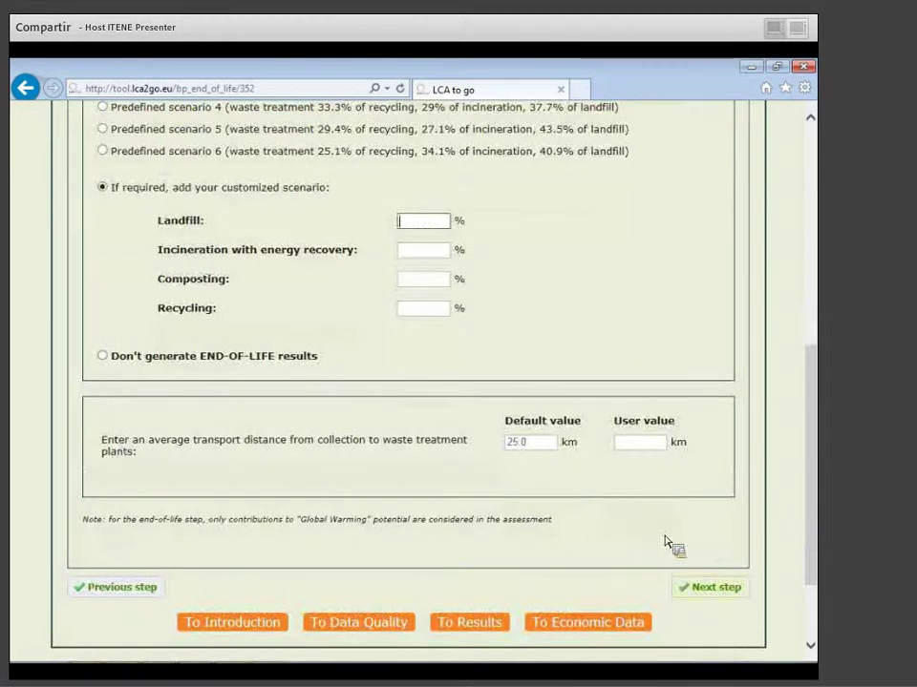
left_click(102, 356)
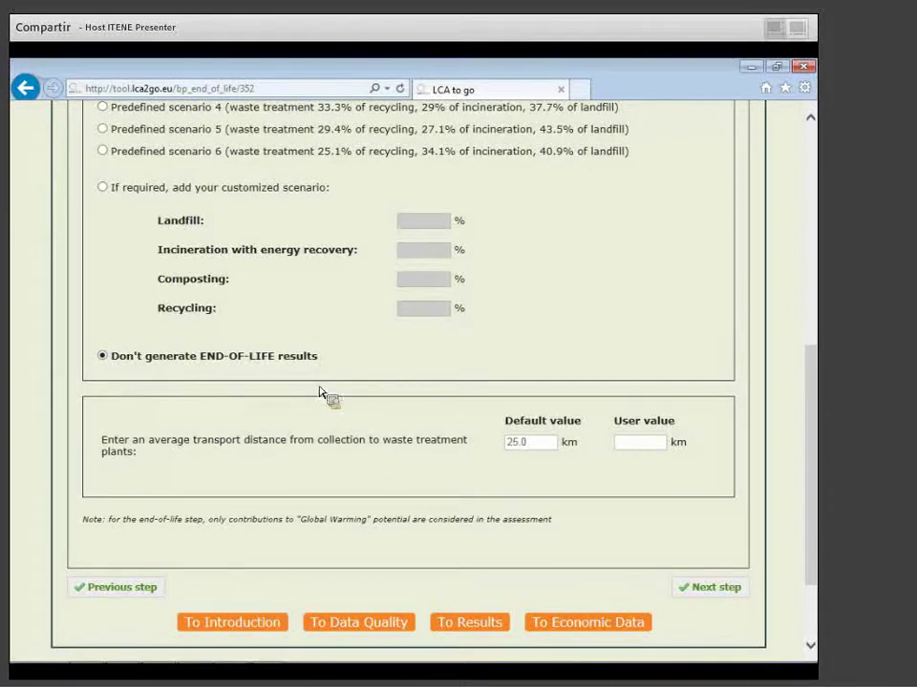
Unselect all indicators, keeping Global Warming, Water Footprint and Land Use.
left_click(716, 591)
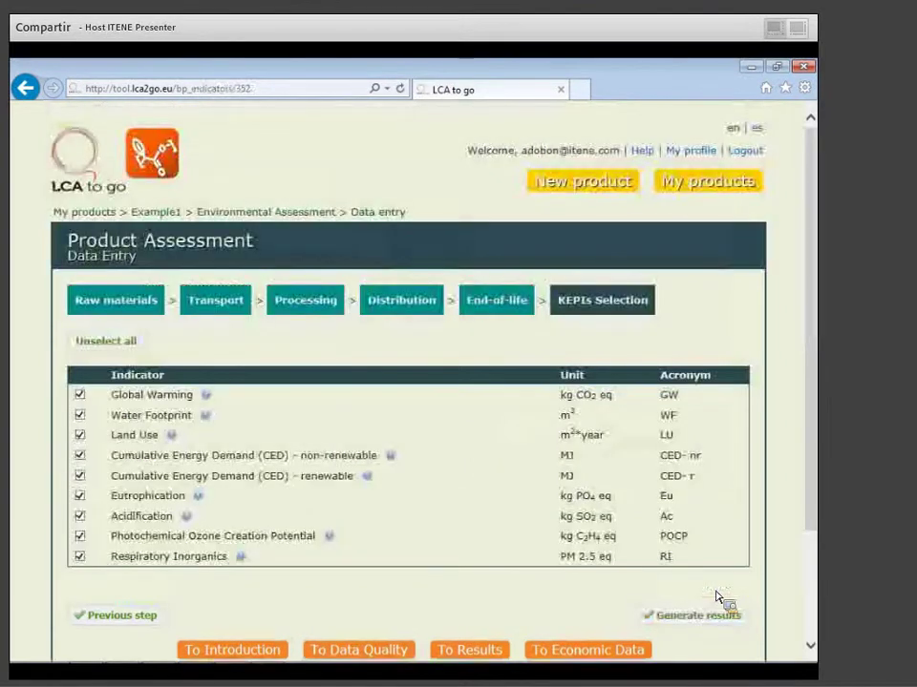
scroll(720, 600, "down", 2)
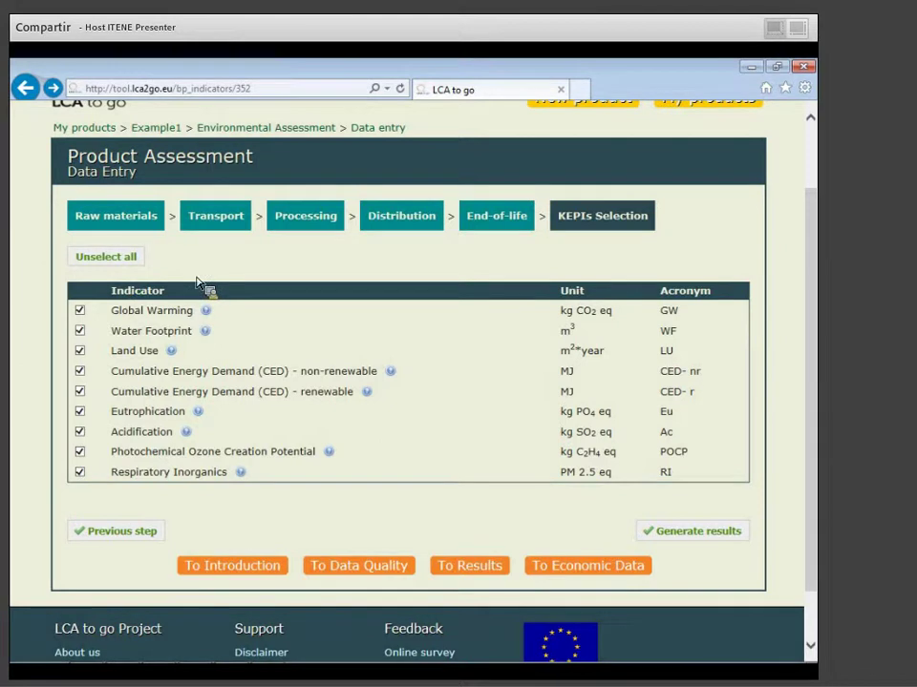
left_click(103, 259)
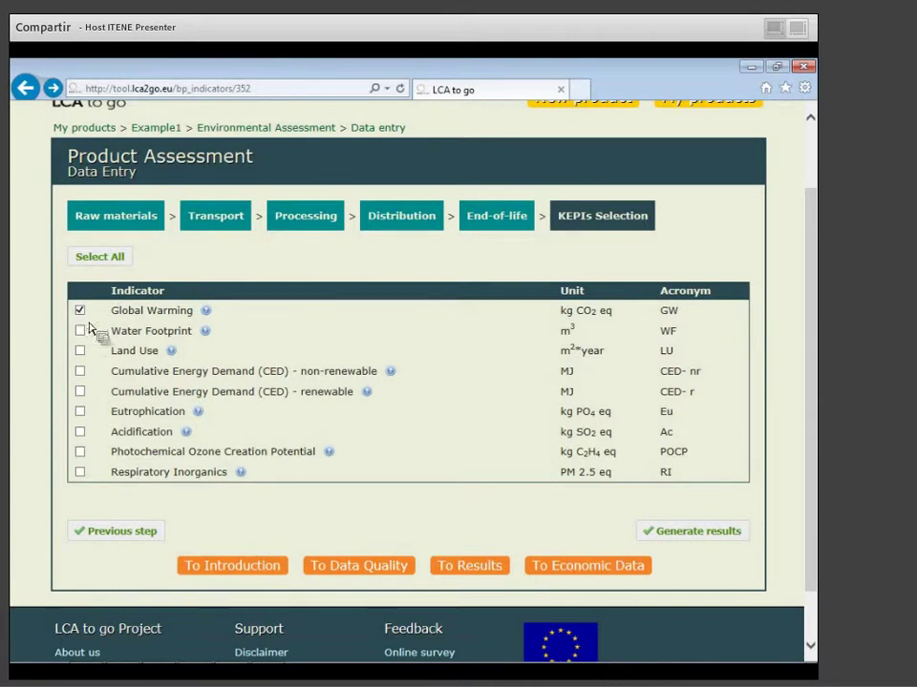
left_click(80, 310)
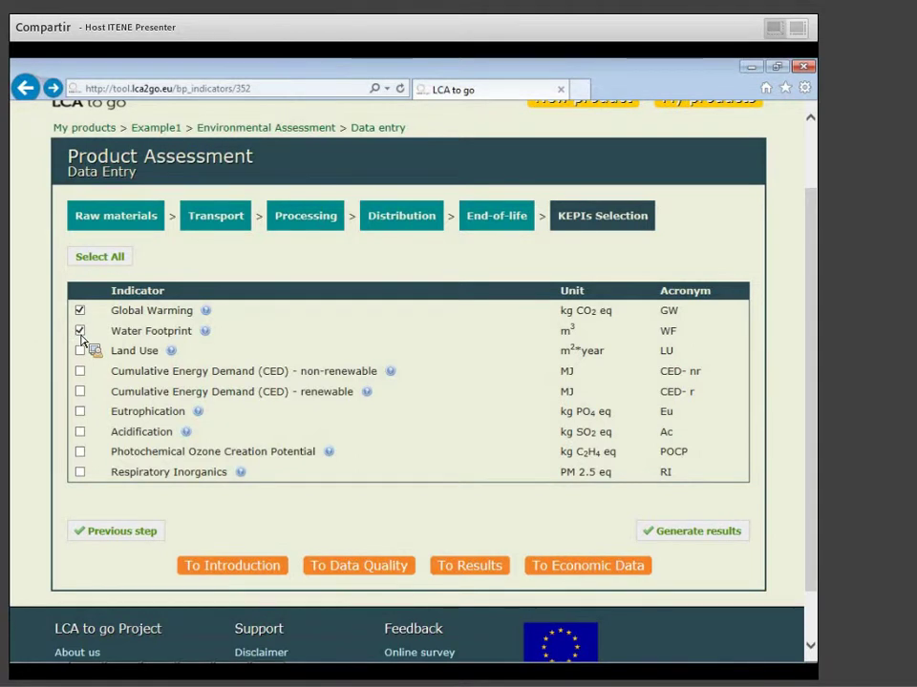
left_click(80, 350)
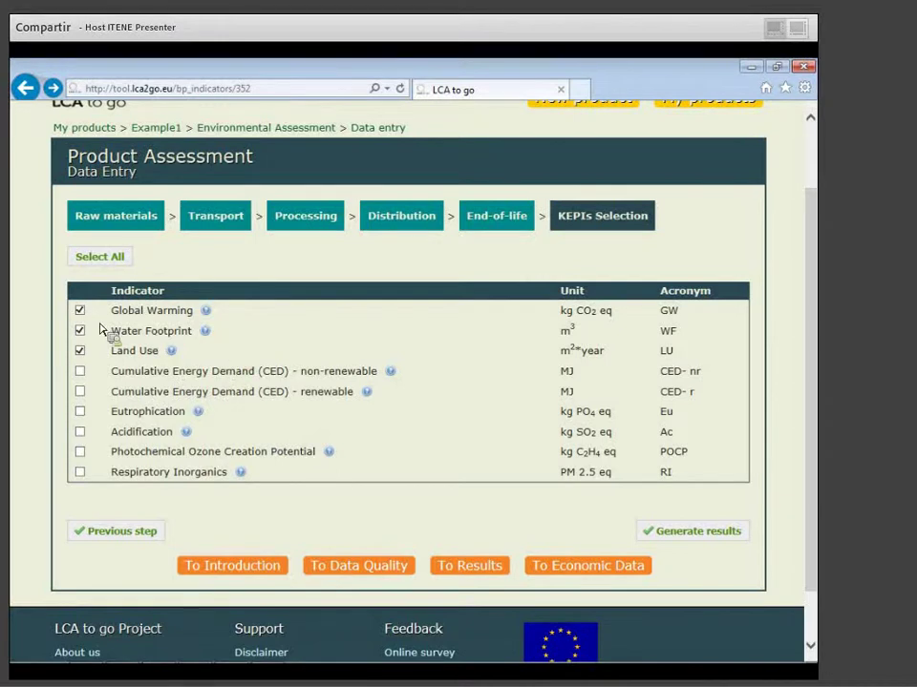
scroll(389, 446, "up", 1)
scroll(389, 446, "down", 1)
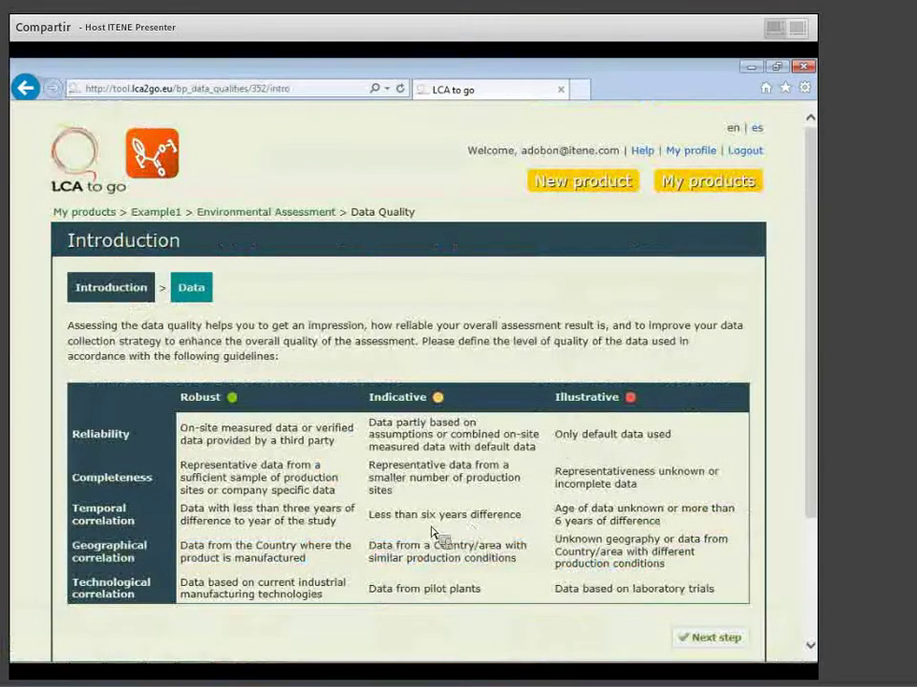
Open the Data page that lists the five life-cycle stages for quality rating.
scroll(433, 535, "down", 2)
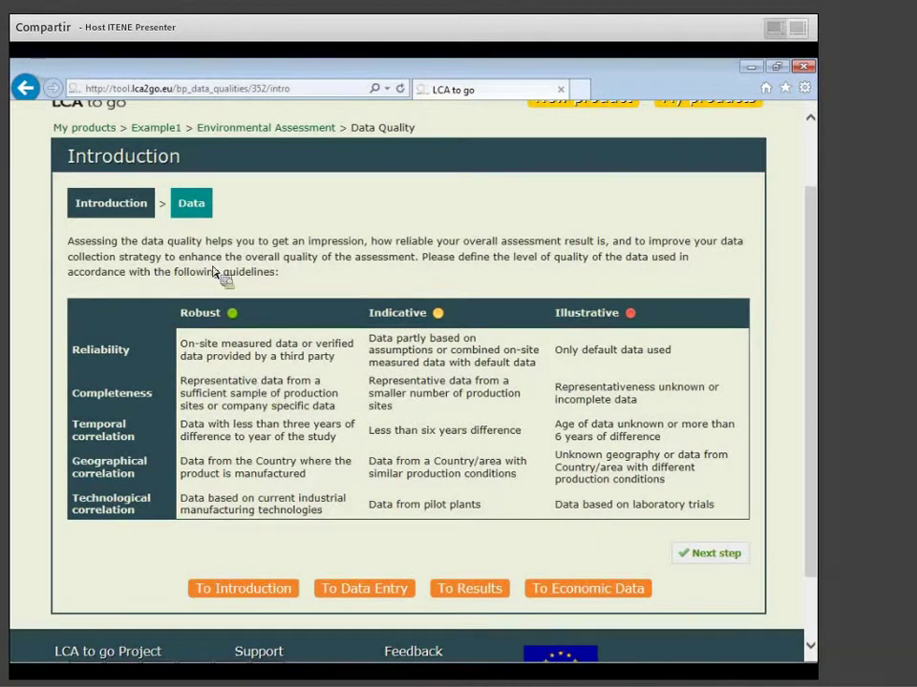
left_click(199, 218)
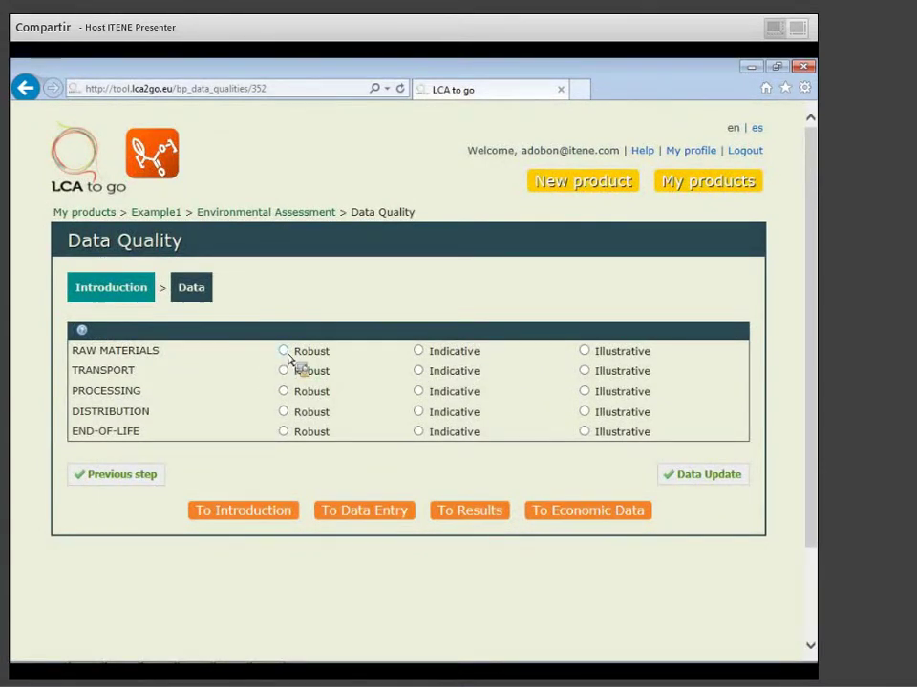
Rate transport Indicative, distribution Robust and end-of-life Illustrative, then continue to economic data.
left_click(418, 372)
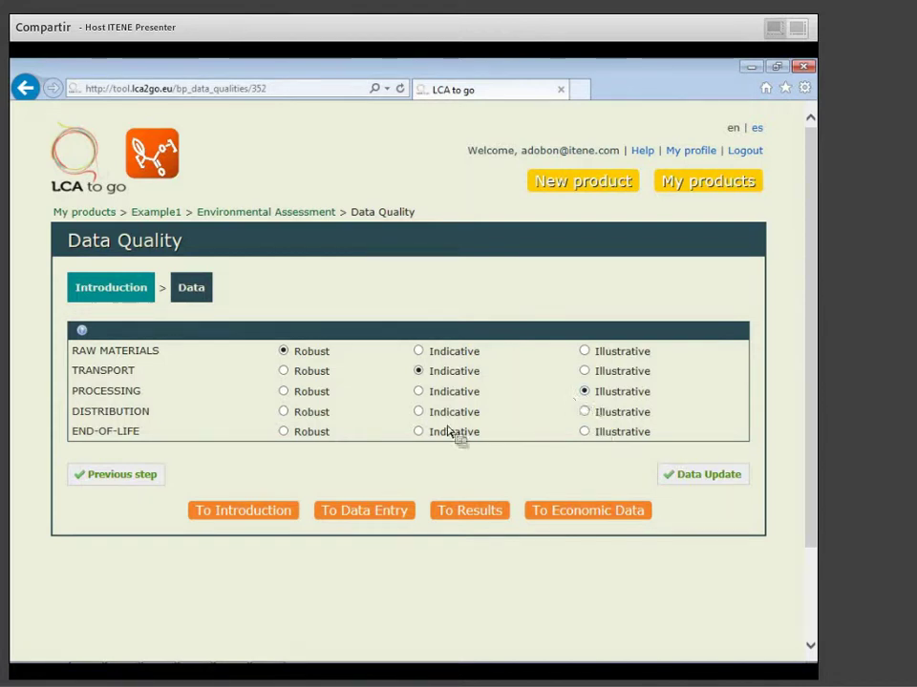
left_click(283, 413)
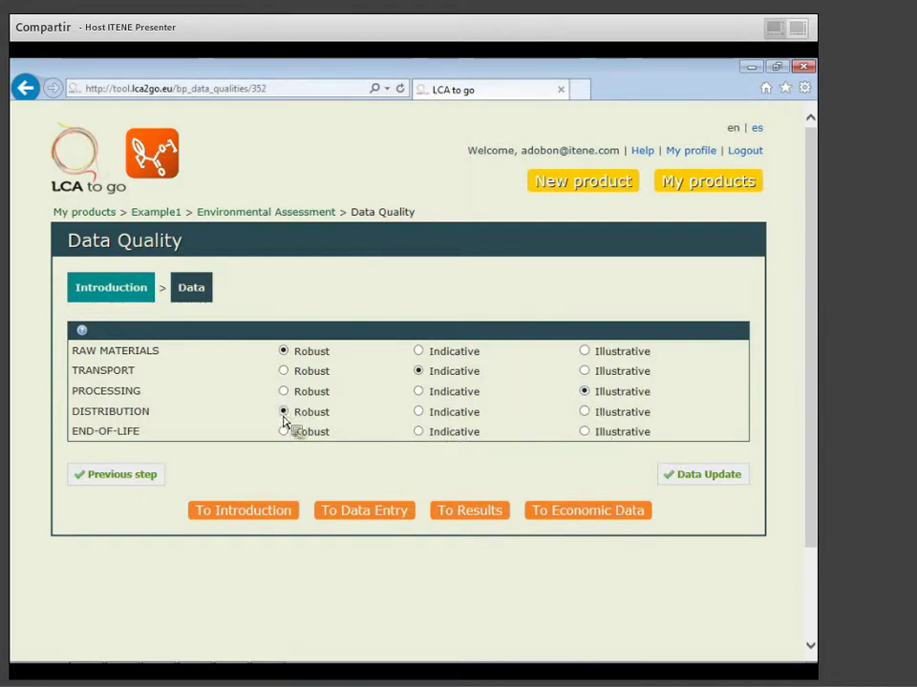
left_click(585, 432)
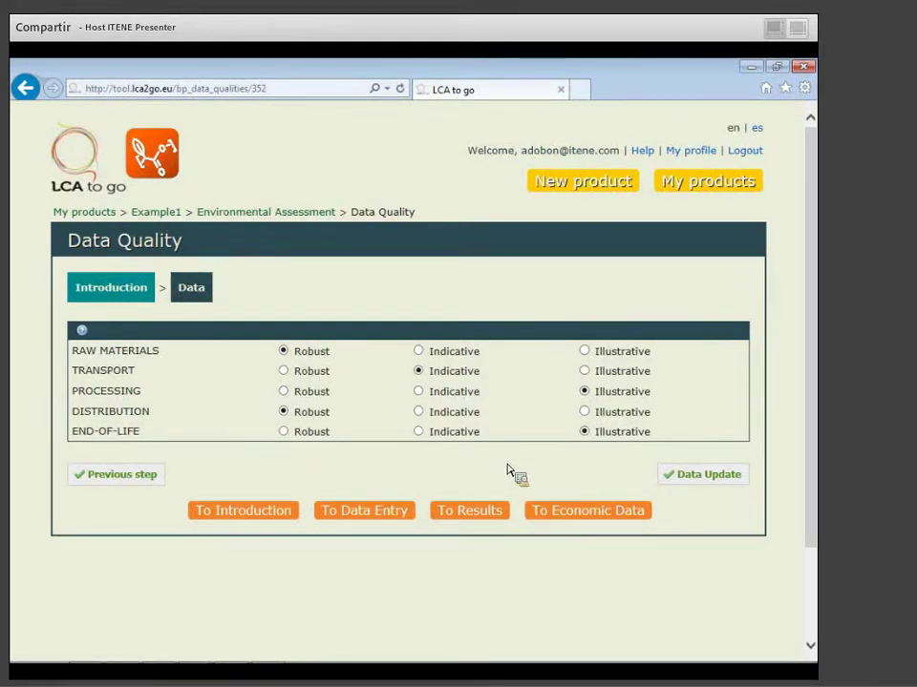
left_click(576, 513)
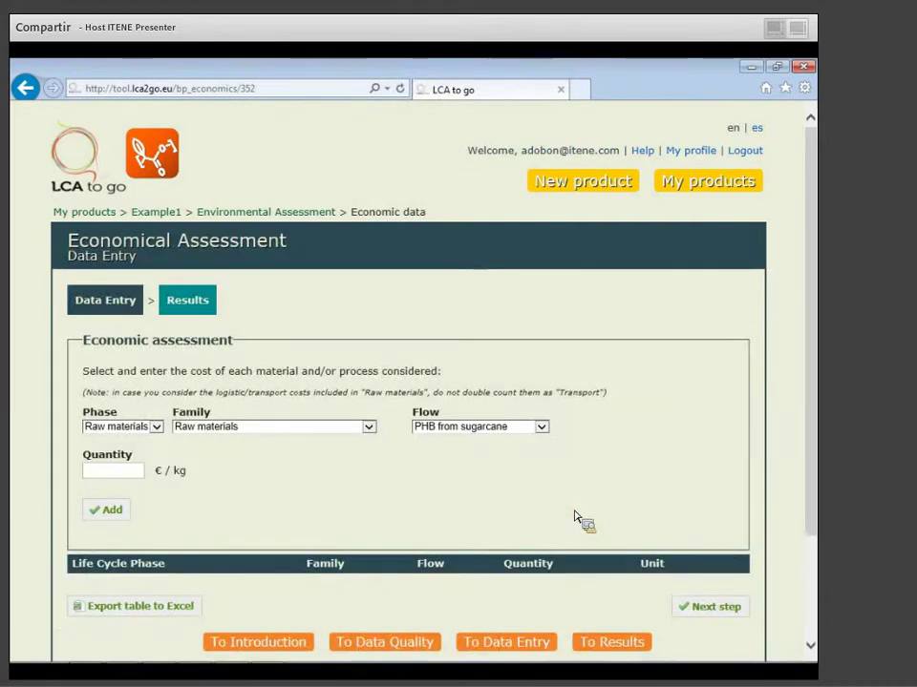
Add a Raw materials cost of 10 €/kg for PHB from sugarcane.
scroll(463, 499, "down", 1)
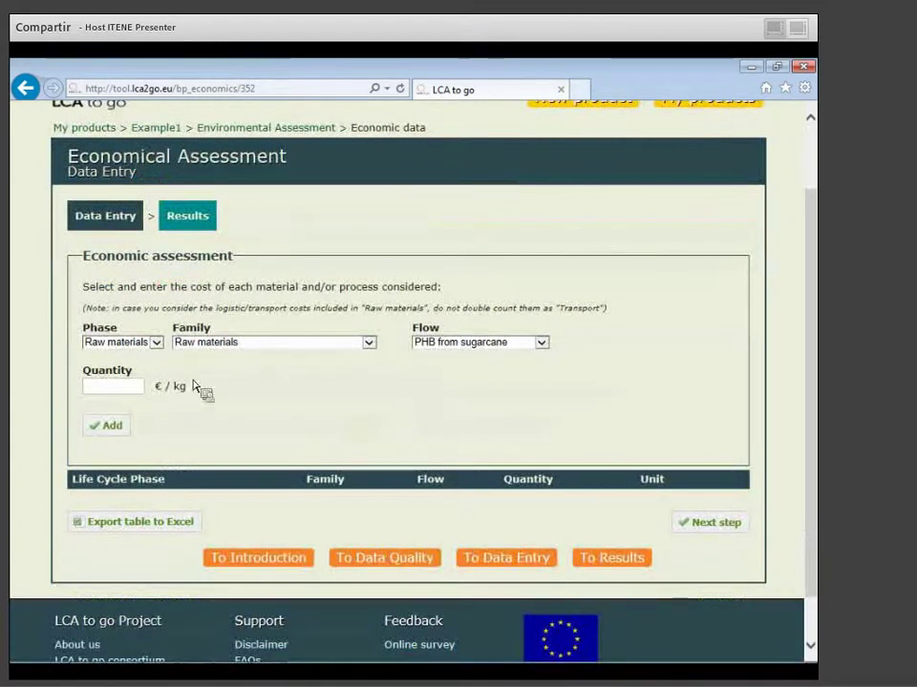
left_click(160, 346)
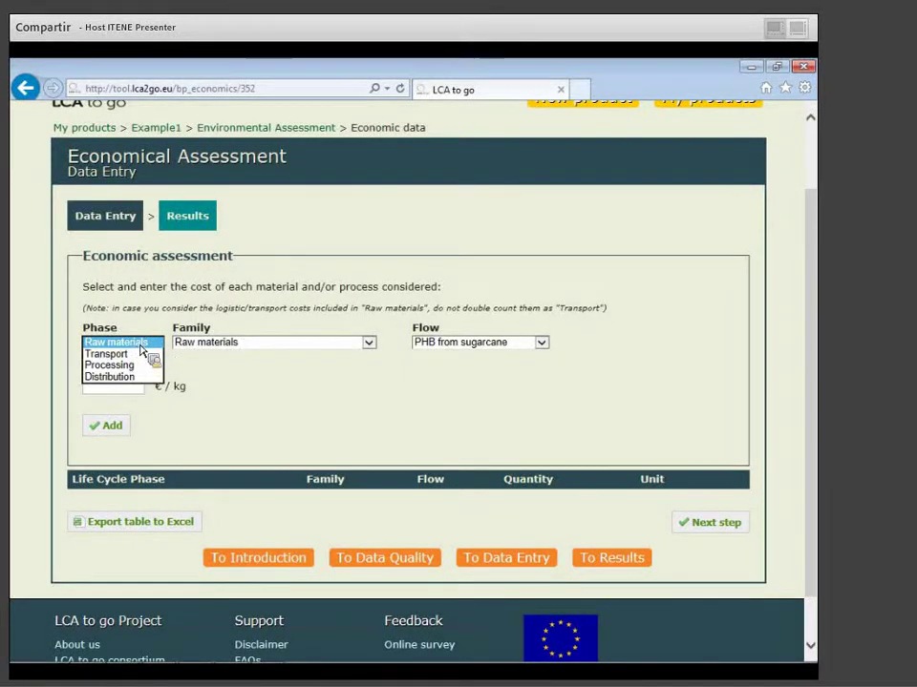
left_click(277, 343)
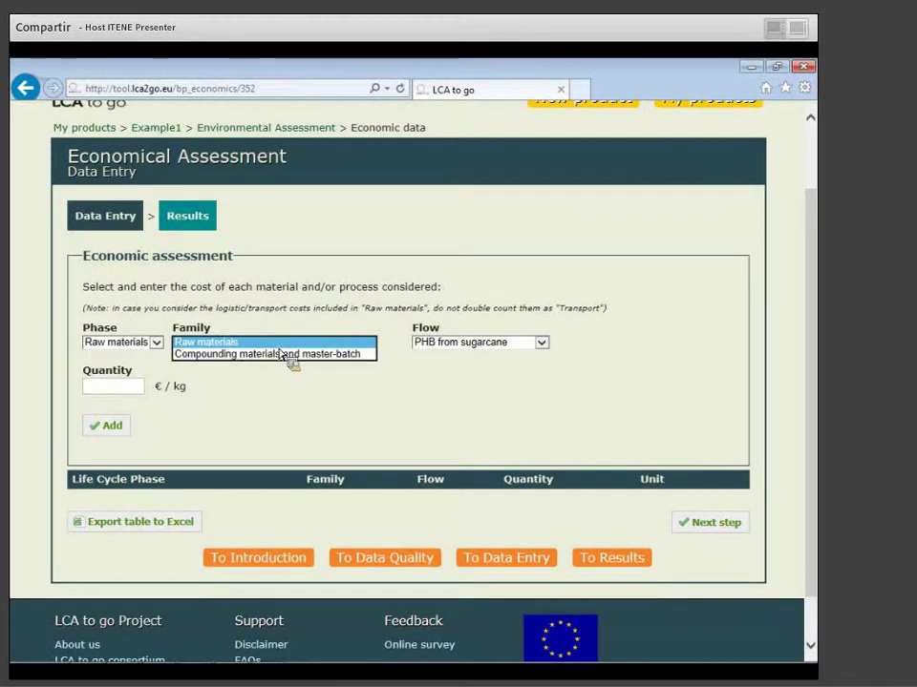
left_click(467, 401)
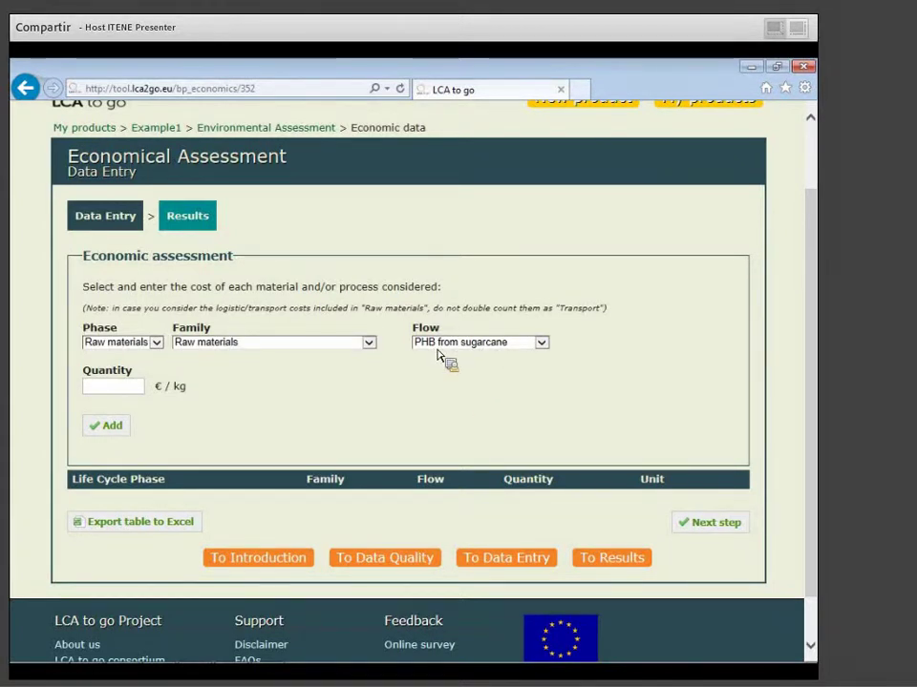
left_click(125, 387)
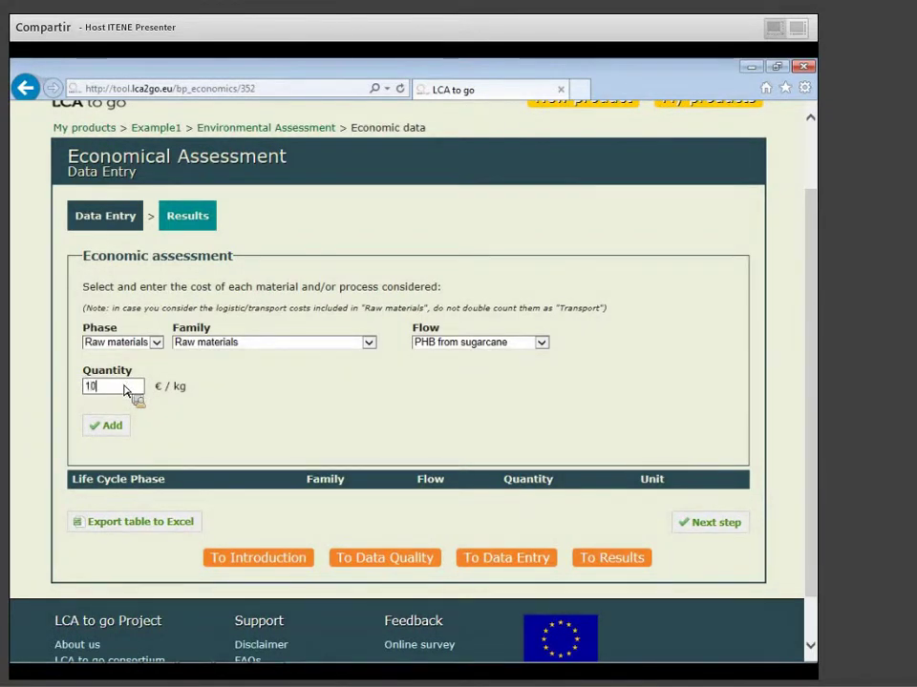
type("10")
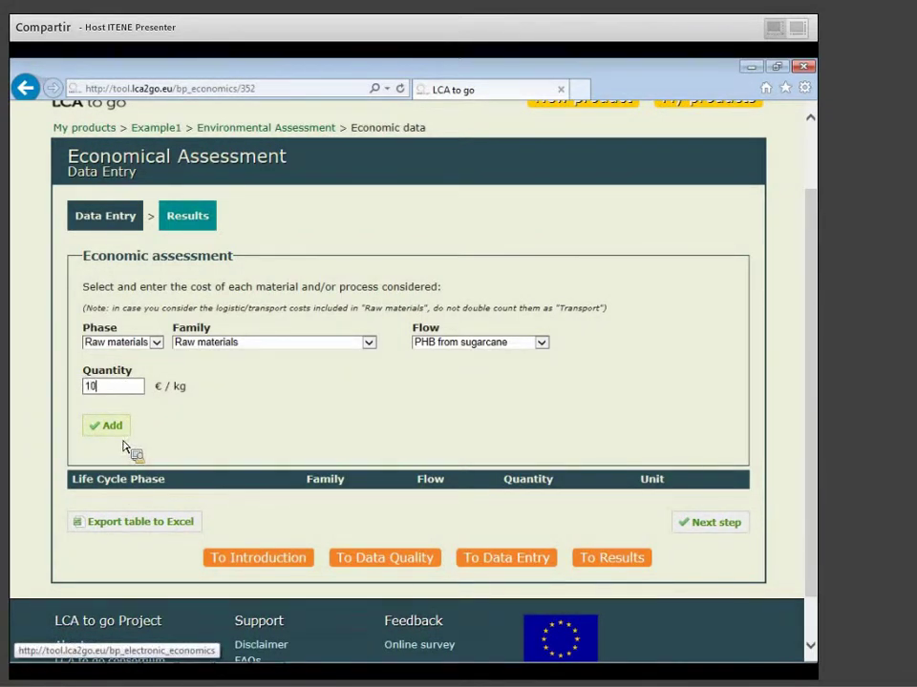
left_click(117, 434)
Add a cost of 7 €/kg for Polylactic acid, corn-based.
left_click(534, 342)
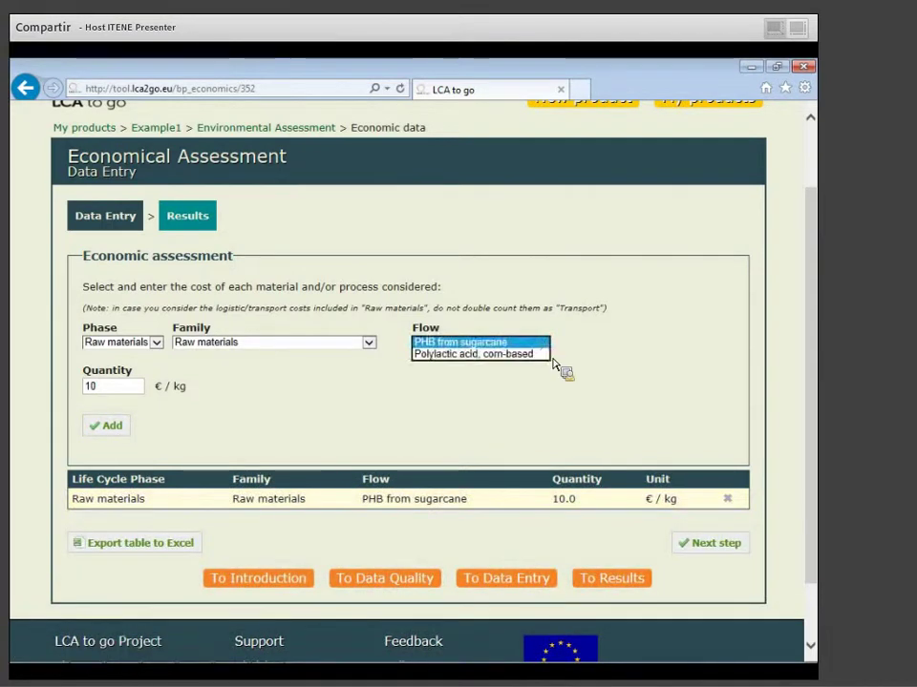
left_click(533, 354)
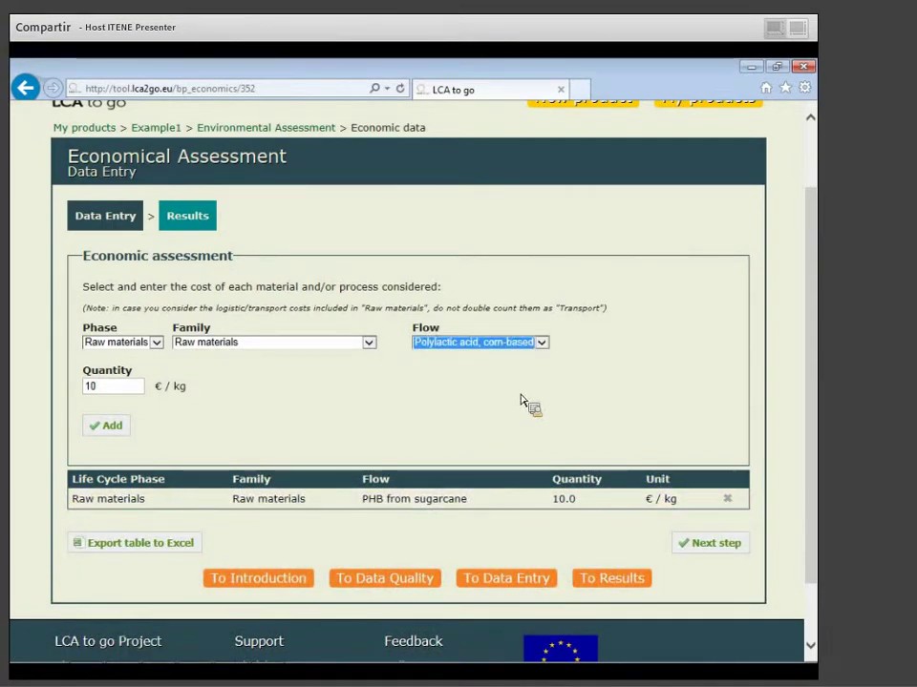
left_click_drag(111, 385, 87, 402)
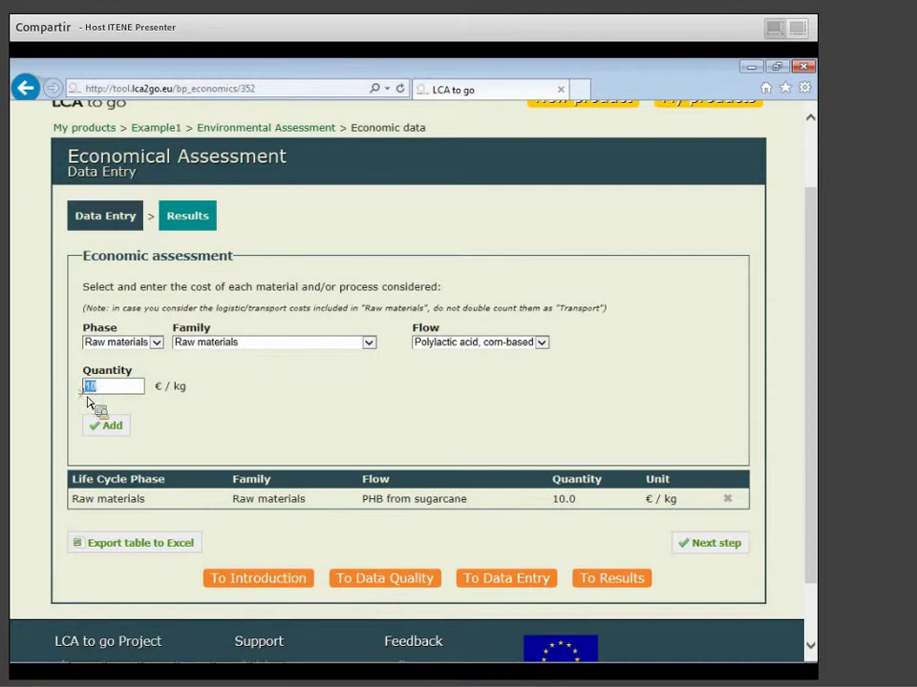
type("7")
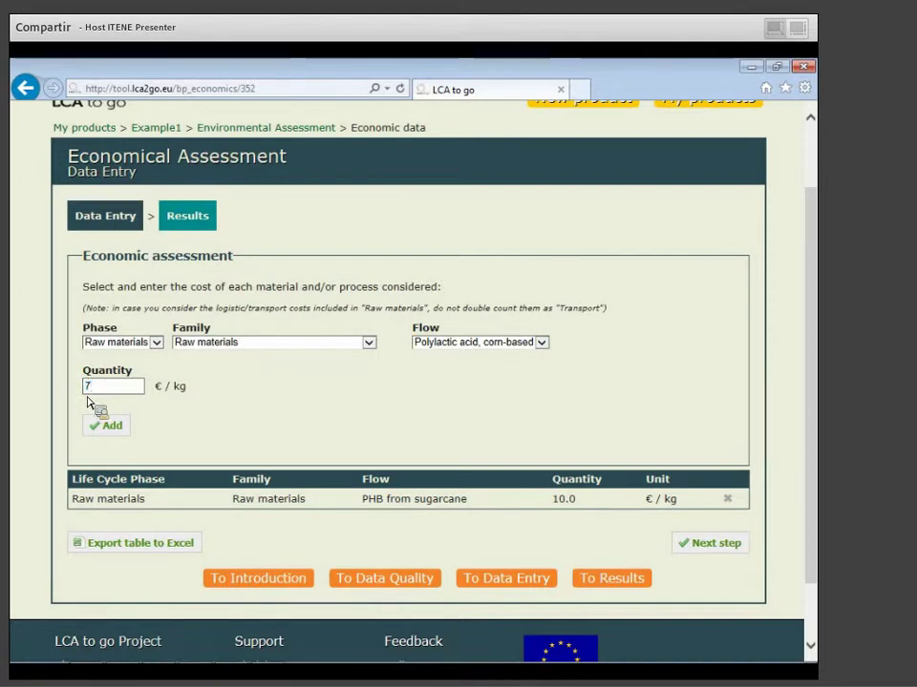
left_click(108, 428)
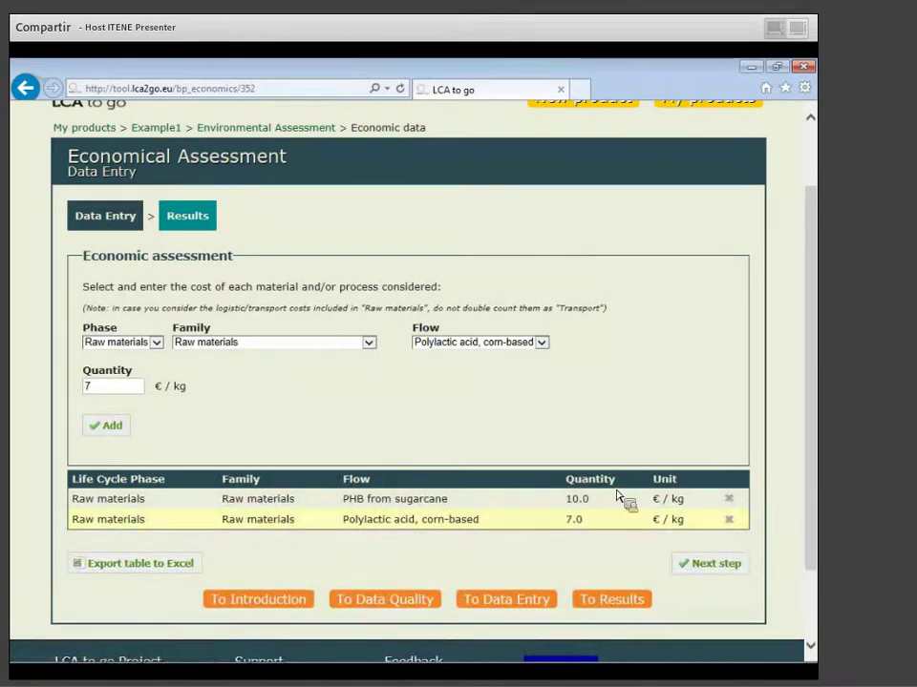
scroll(344, 372, "down", 1)
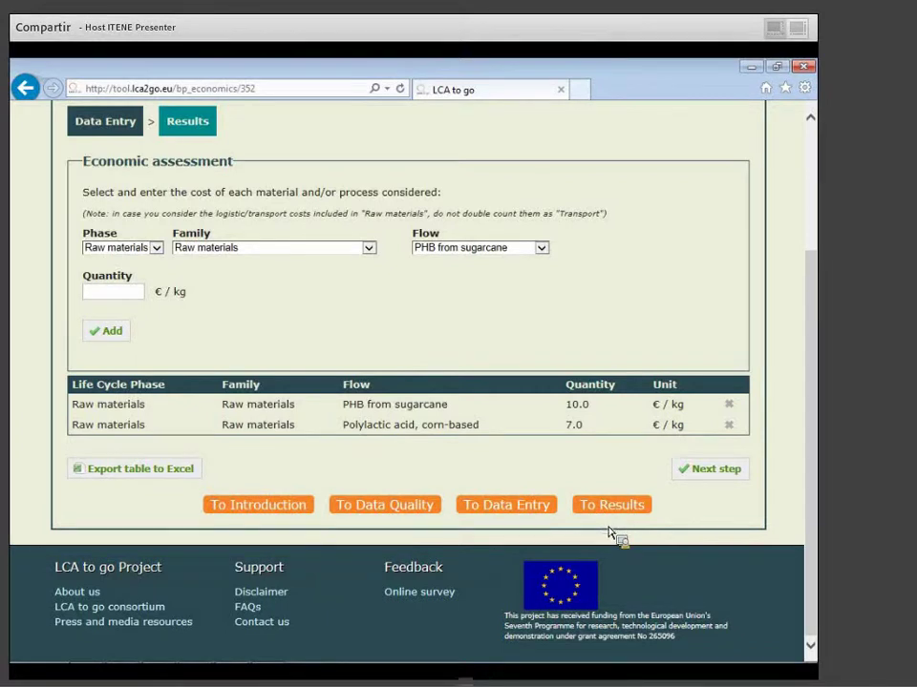
scroll(612, 535, "up", 2)
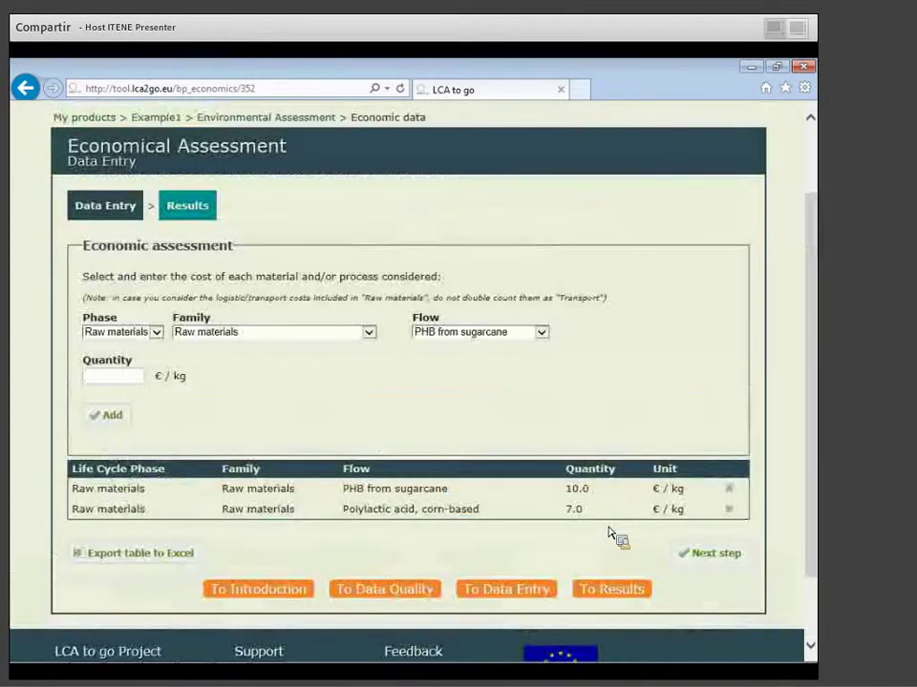
scroll(610, 535, "up", 2)
Find Clamshell para envasado de fresas on page 4 of My products and open its results.
left_click(685, 166)
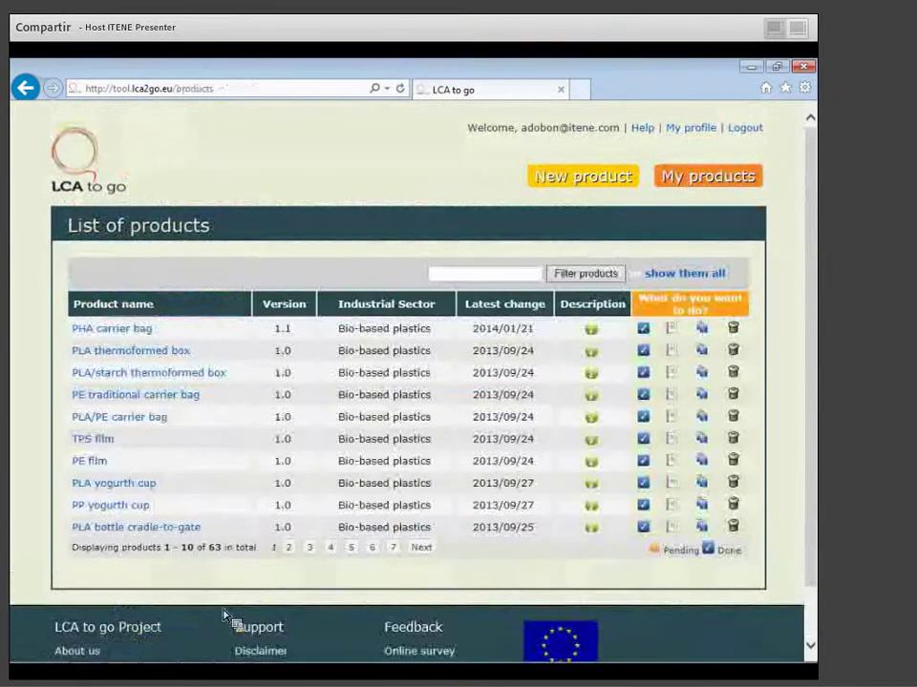
left_click(331, 550)
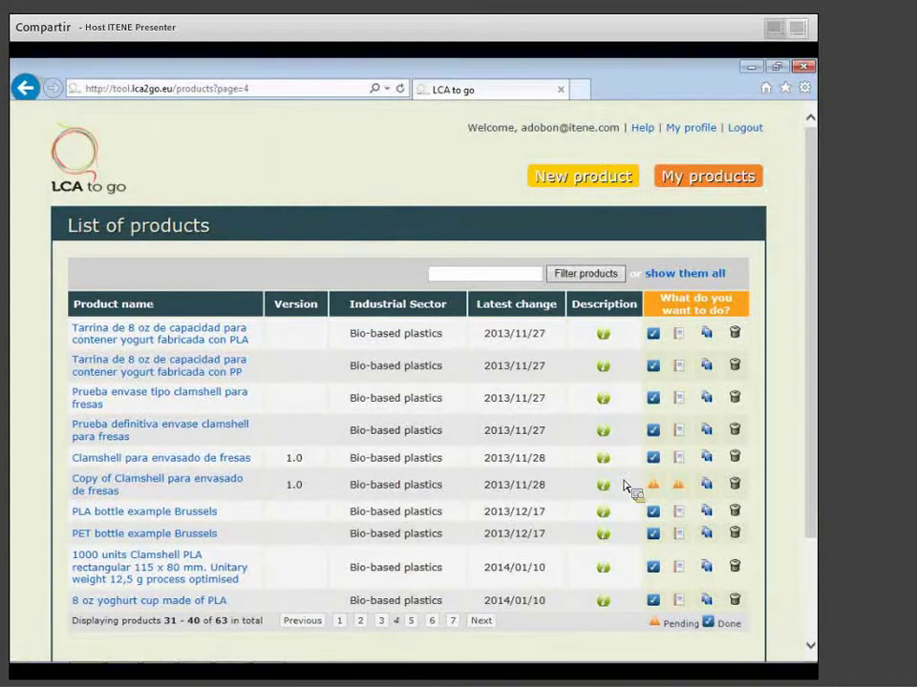
left_click(658, 462)
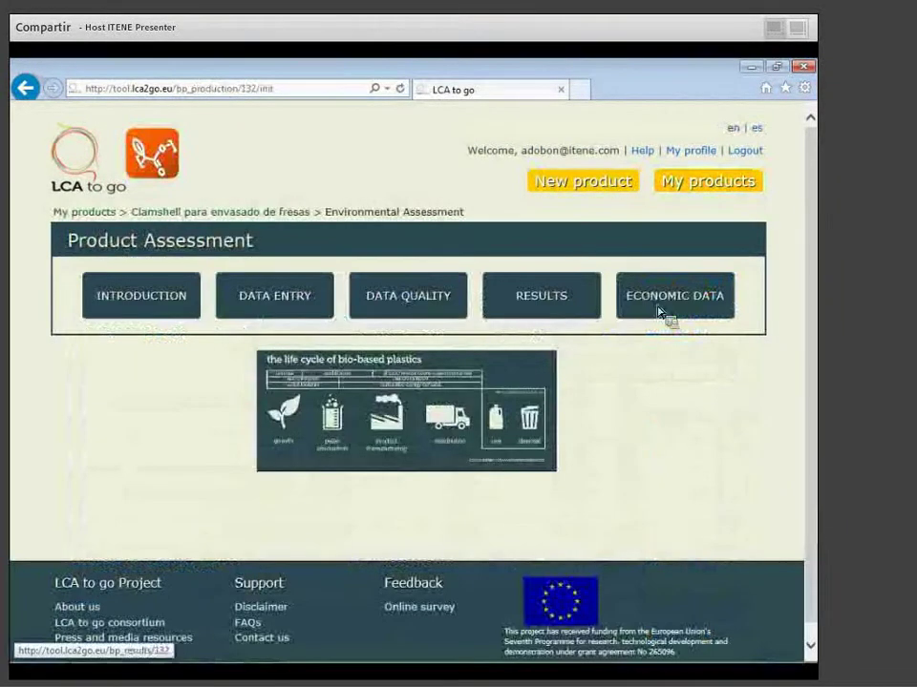
left_click(554, 303)
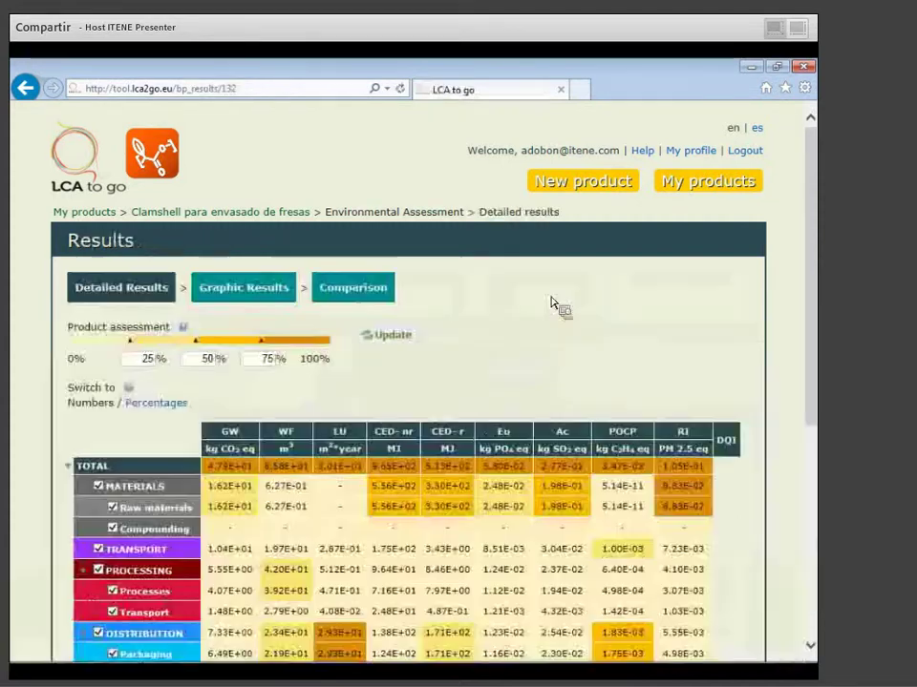
Scroll through the clamshell's detailed results table and focus the 50% threshold field.
scroll(553, 344, "down", 3)
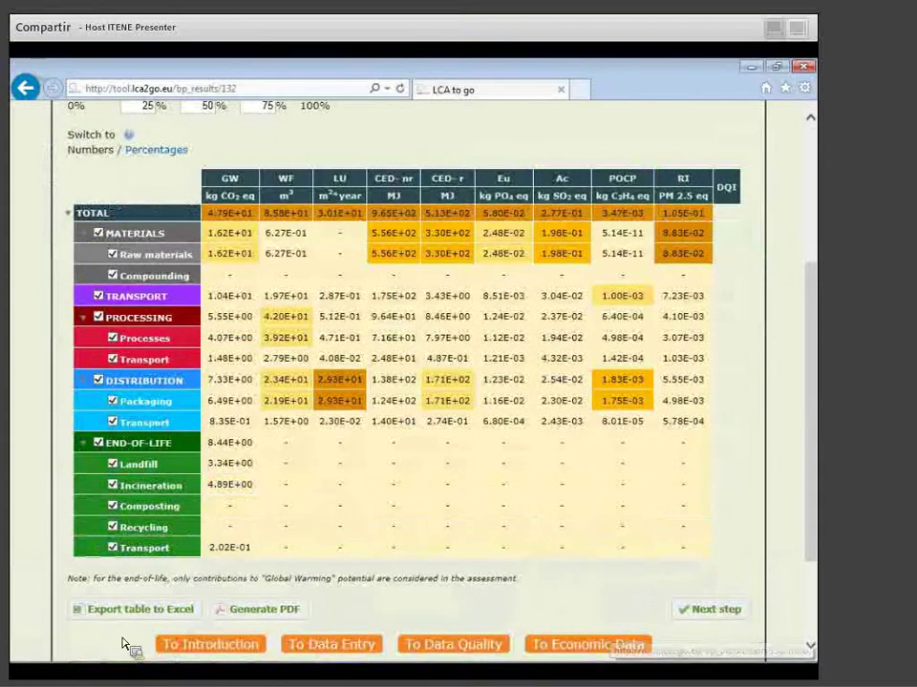
scroll(276, 425, "up", 1)
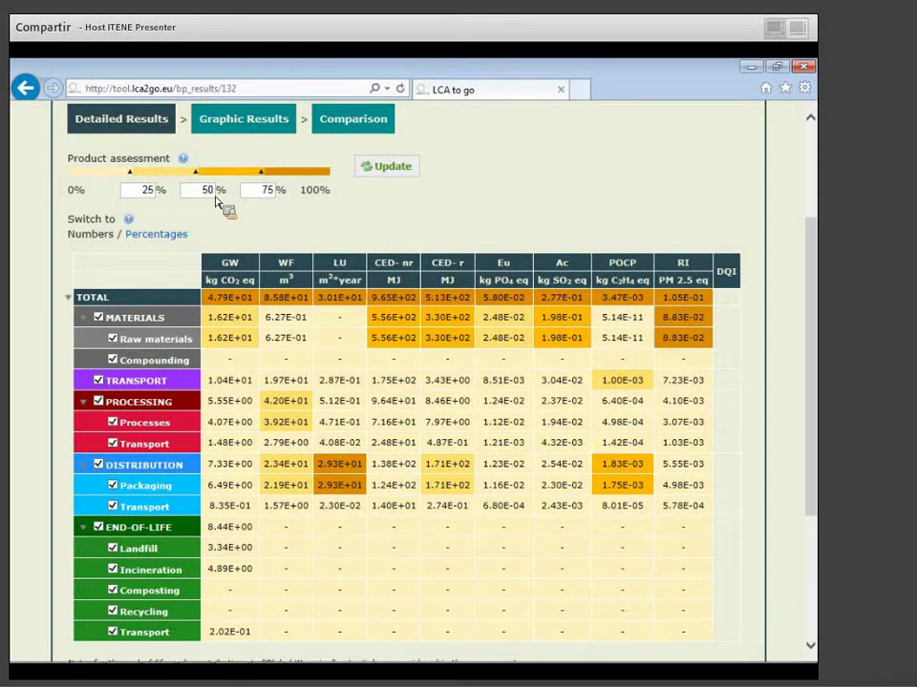
left_click(212, 197)
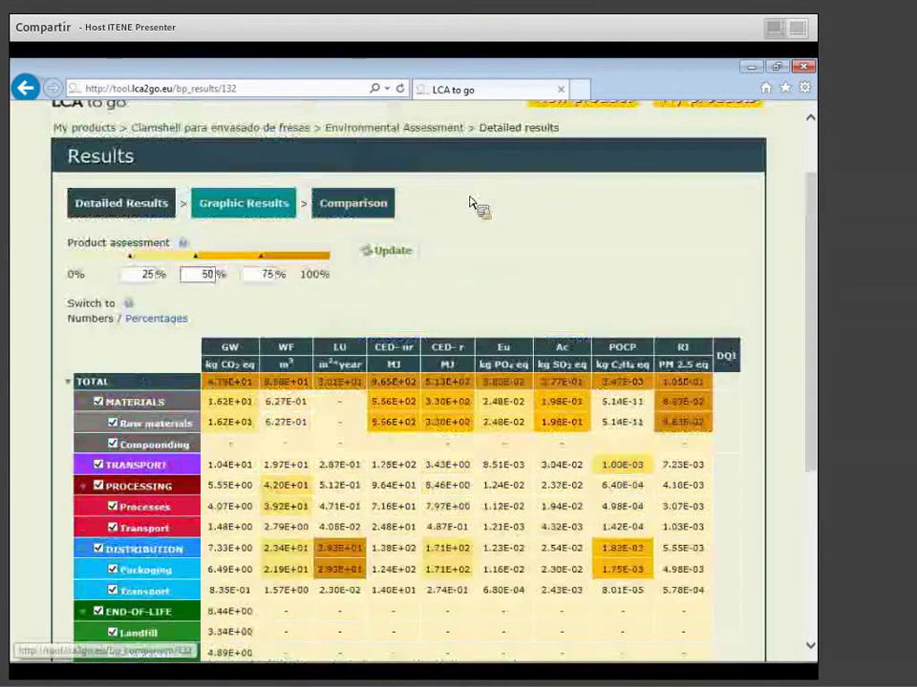
Switch the clamshell's results table to percentages and scroll through it.
left_click(174, 328)
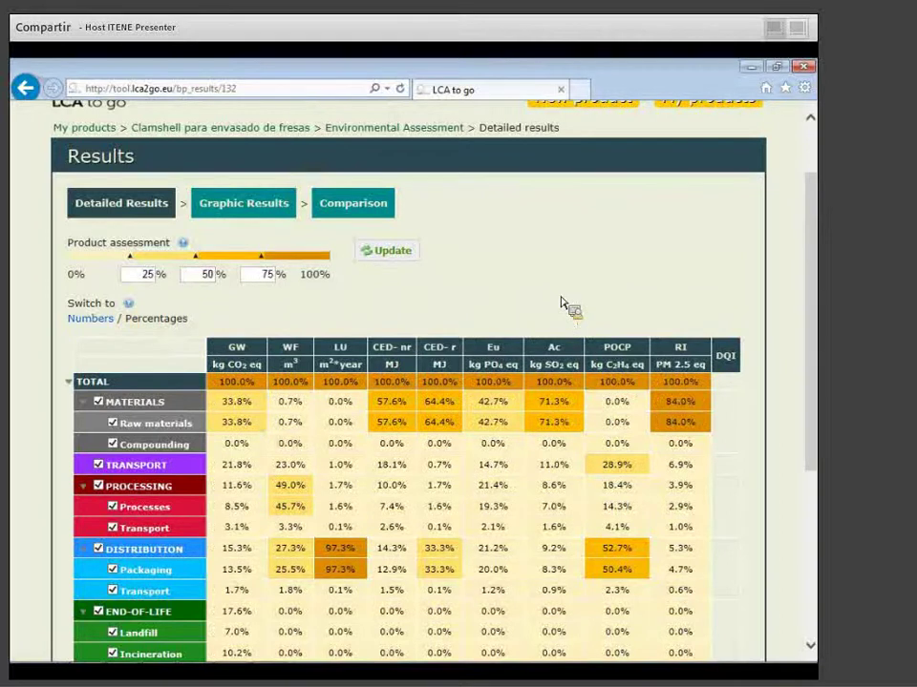
scroll(563, 304, "down", 2)
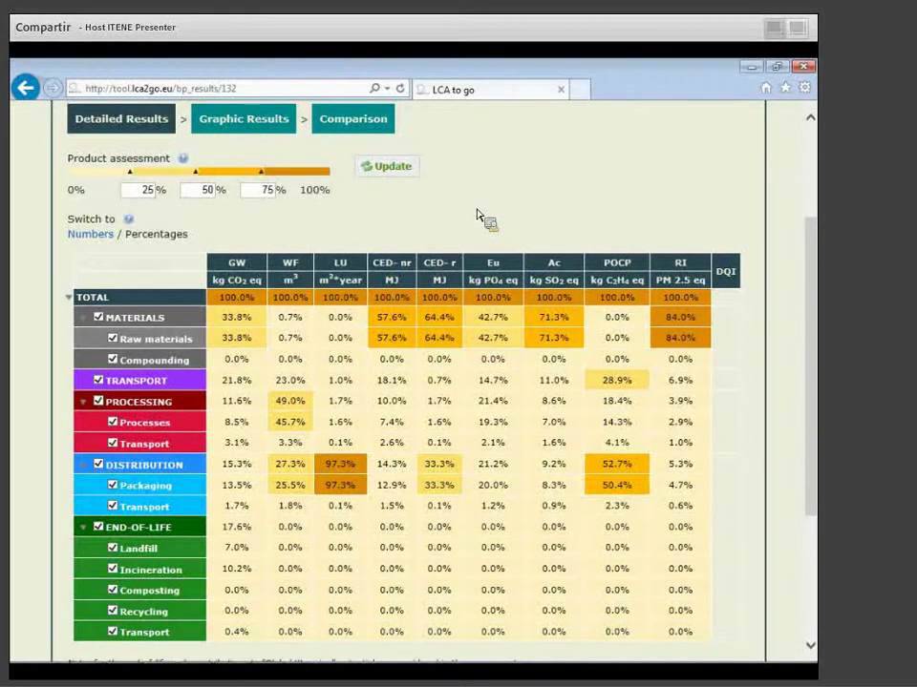
scroll(439, 226, "up", 1)
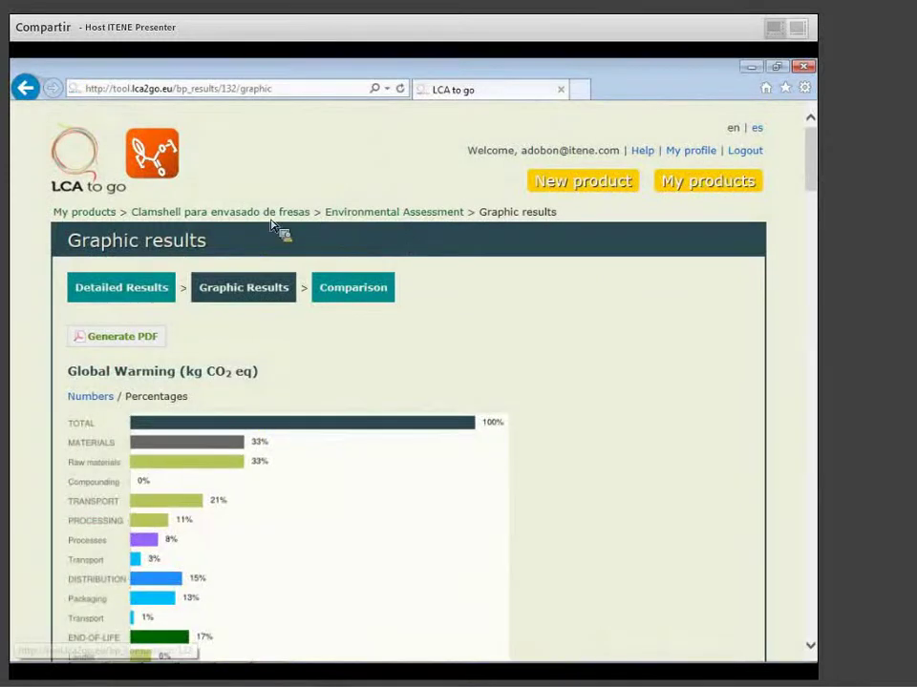
Scroll through the Global Warming bar chart, then return to Detailed Results.
scroll(603, 360, "down", 3)
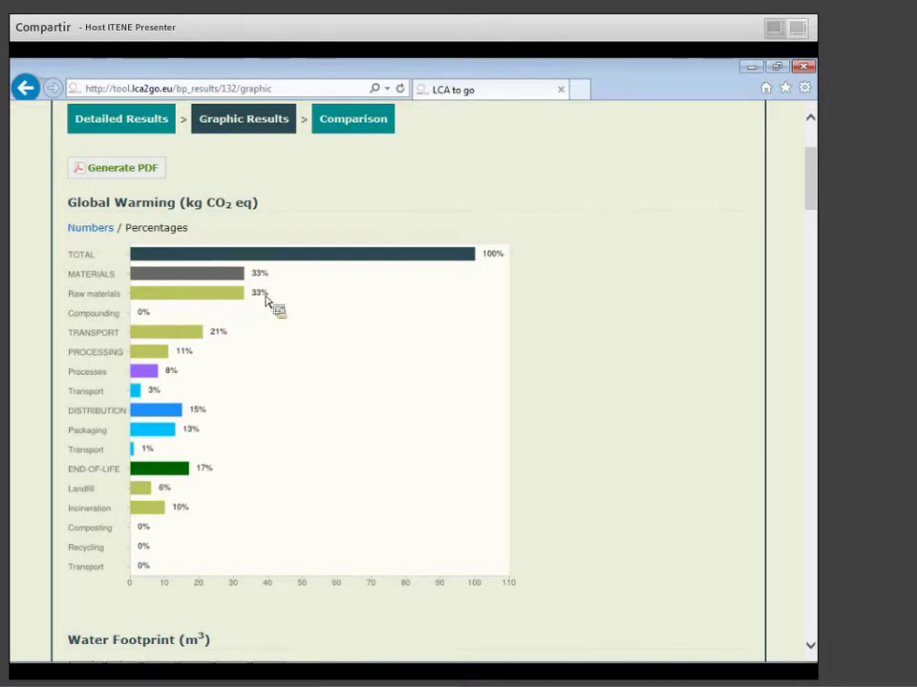
scroll(391, 286, "up", 1)
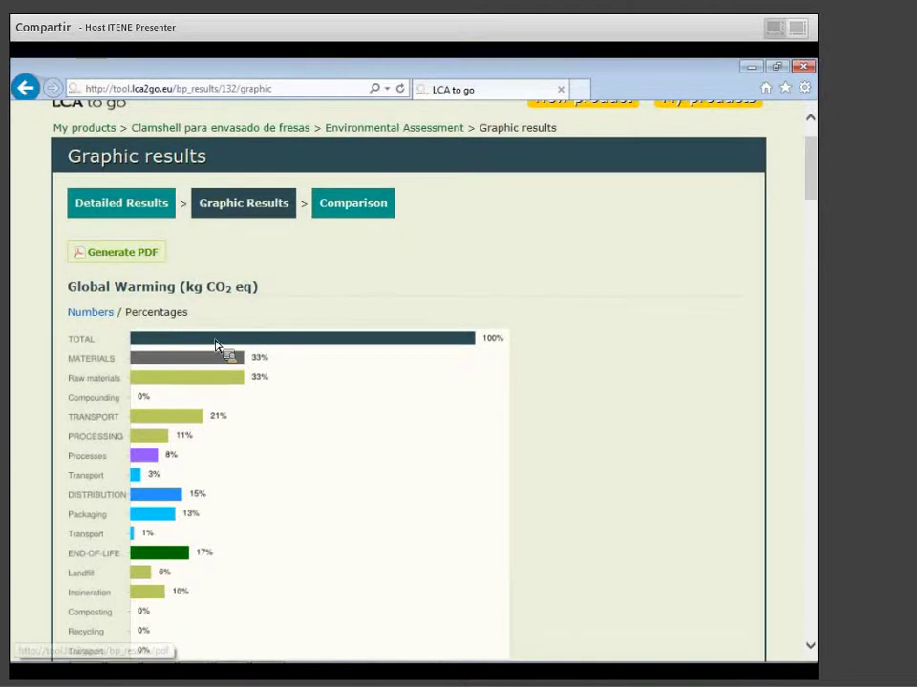
left_click(127, 206)
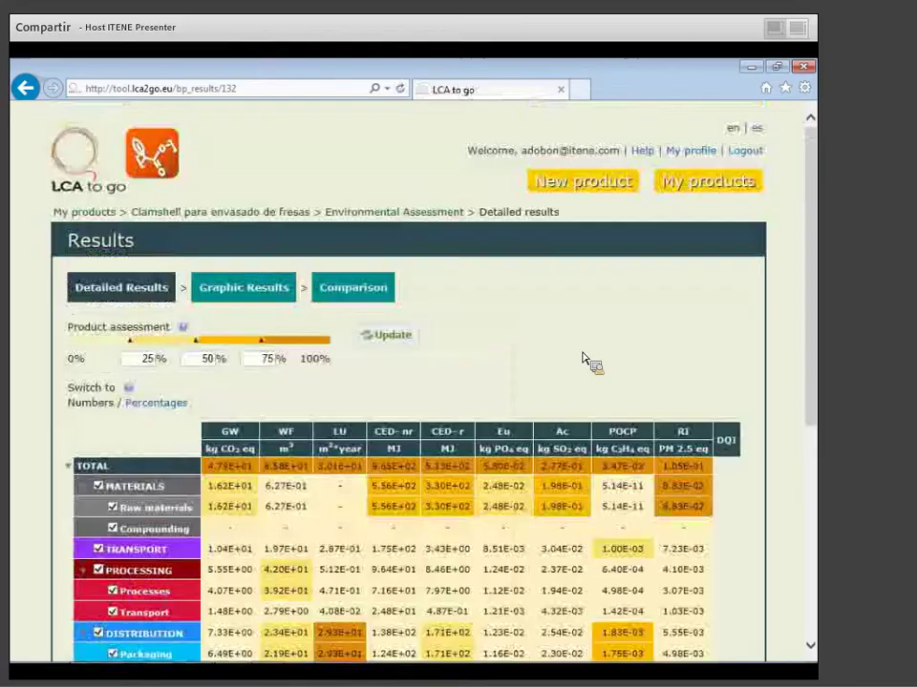
scroll(455, 299, "down", 2)
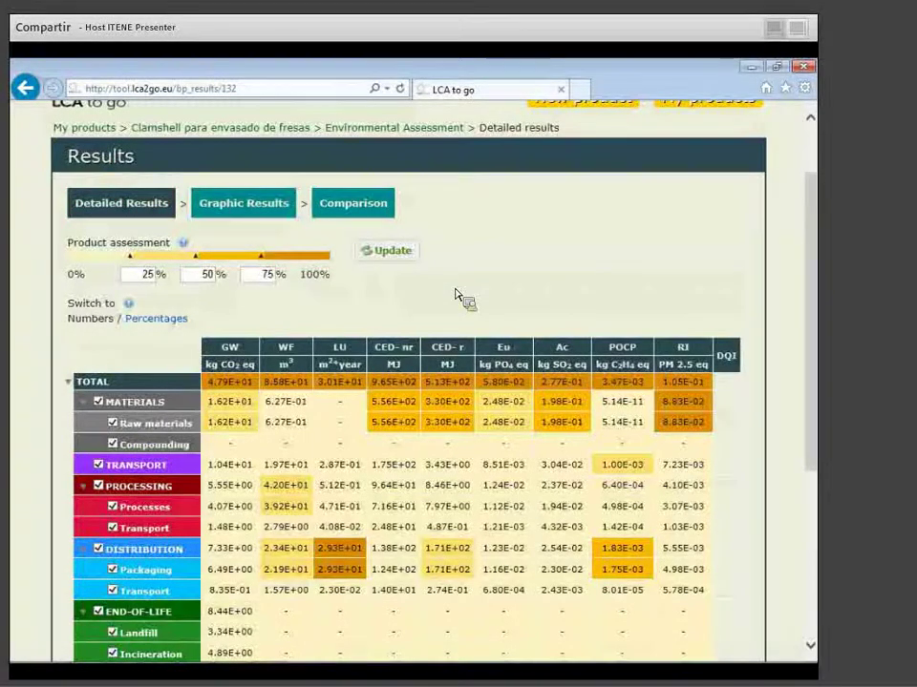
scroll(465, 299, "down", 6)
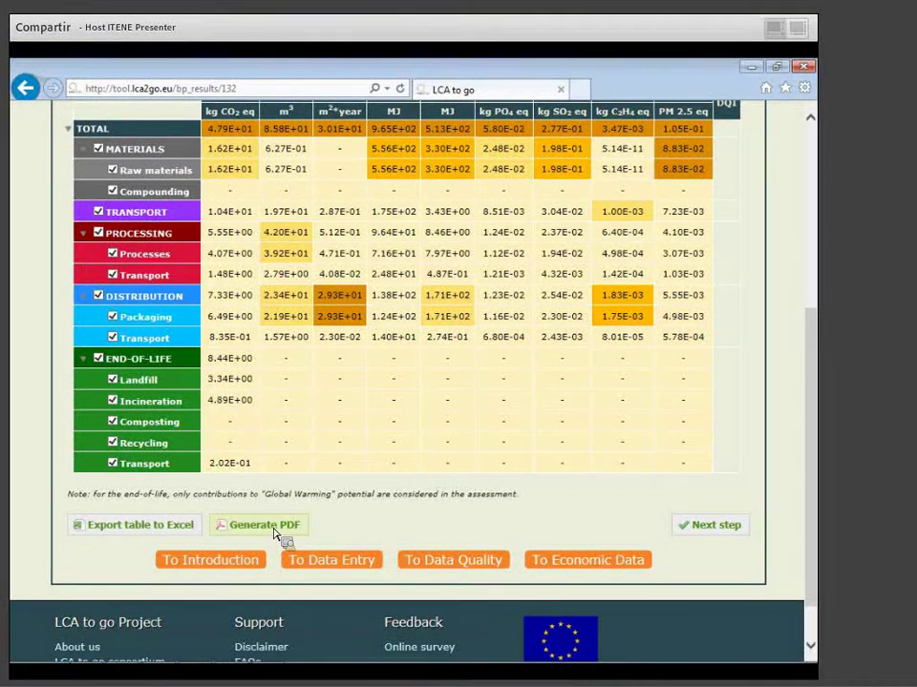
scroll(274, 533, "up", 3)
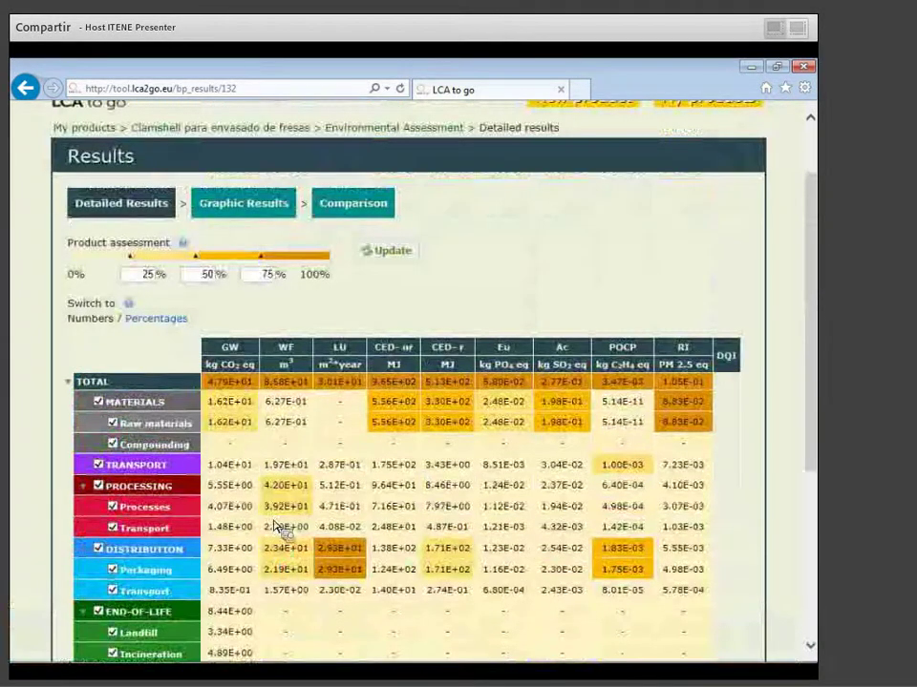
scroll(274, 526, "up", 2)
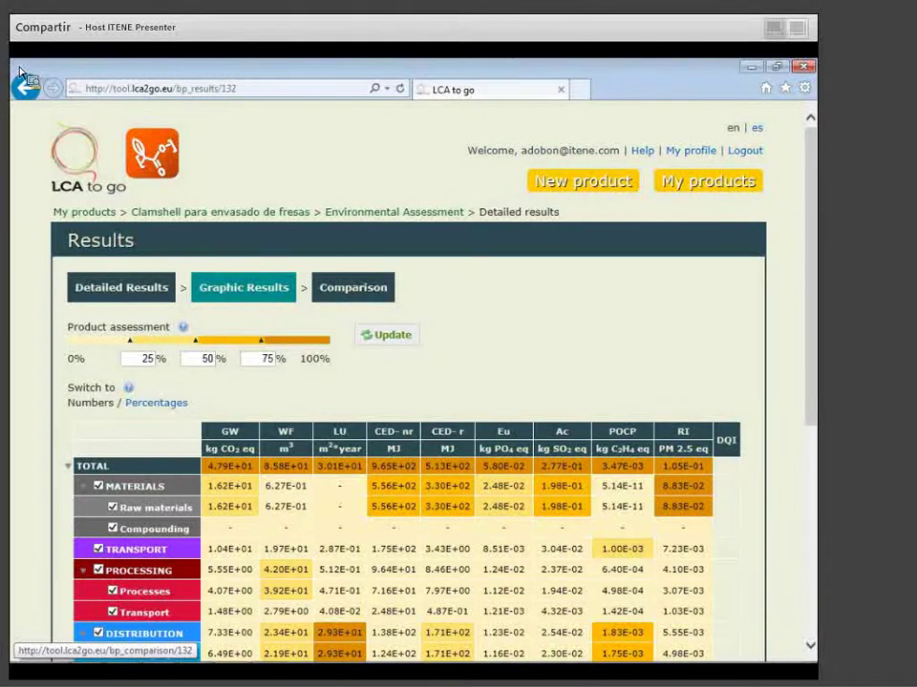
Set up a comparison against PLA bottle cradle-to-grave (100% incineration).
left_click(378, 292)
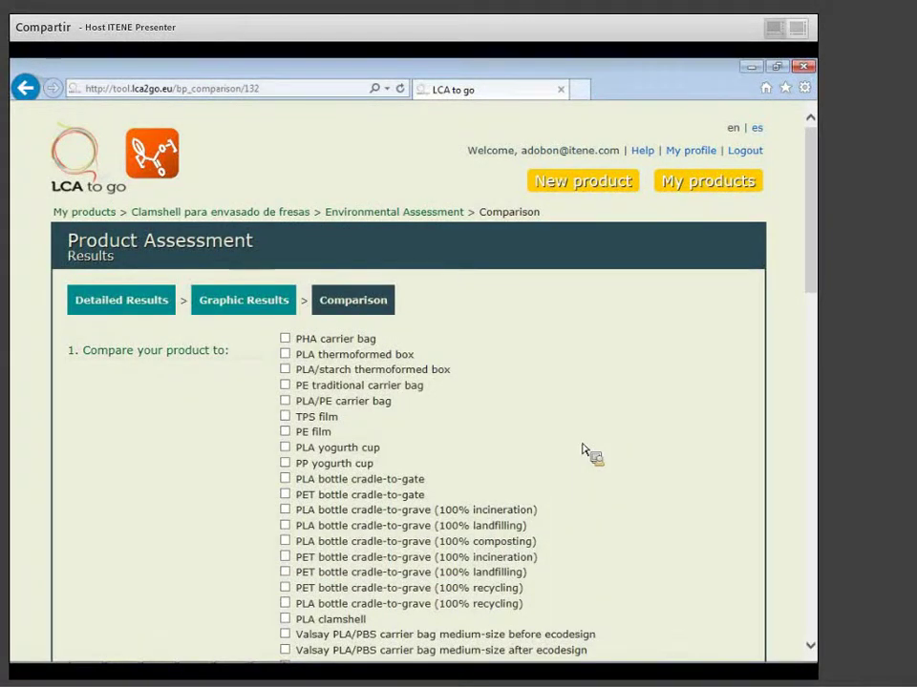
left_click(285, 511)
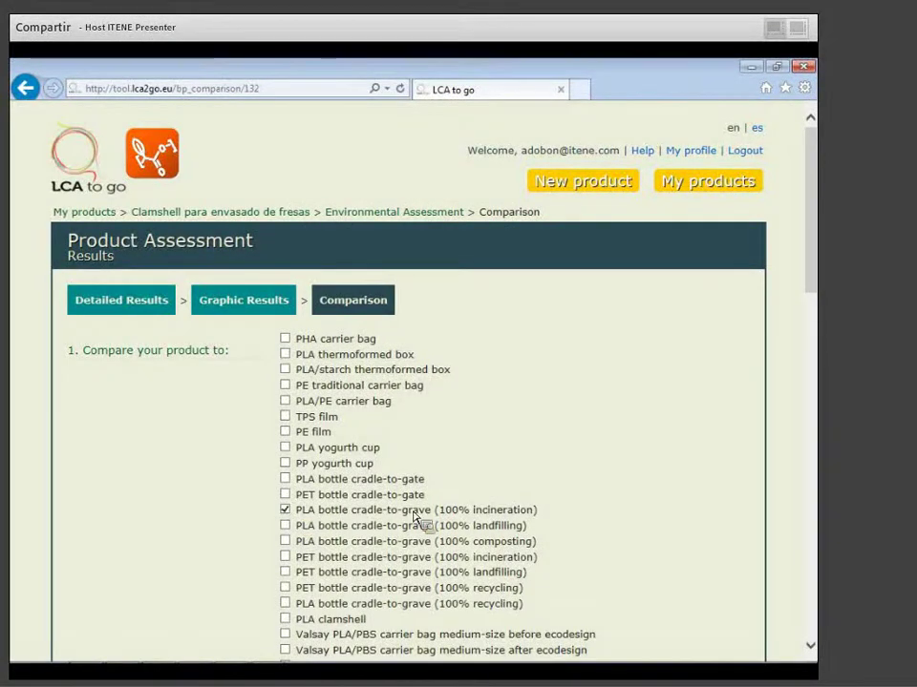
scroll(650, 497, "down", 5)
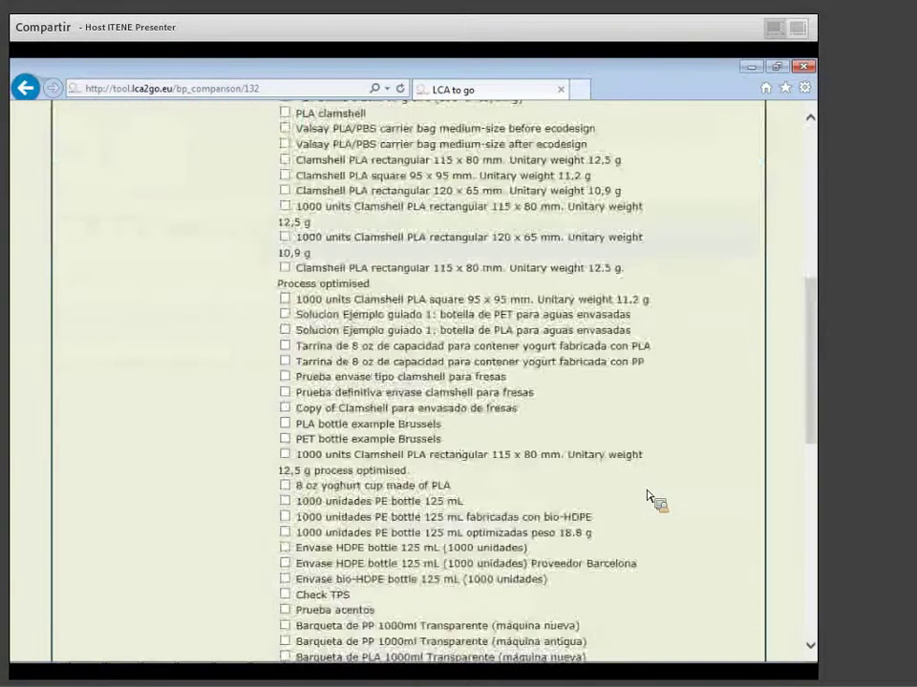
scroll(650, 497, "down", 5)
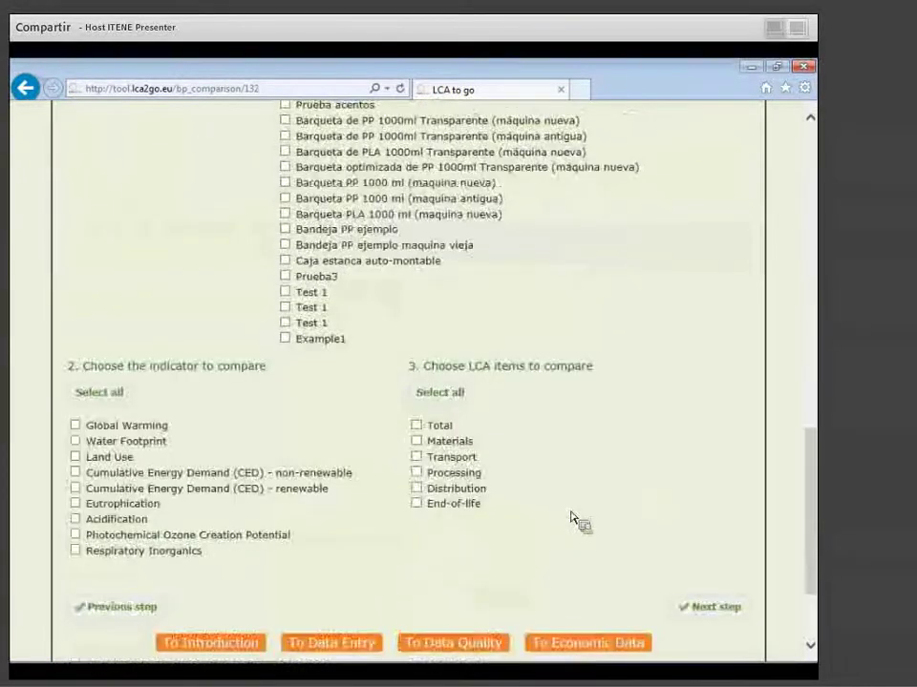
Include all nine indicators and six LCA items, then show the 'Use of the results' slide.
left_click(113, 394)
left_click(465, 397)
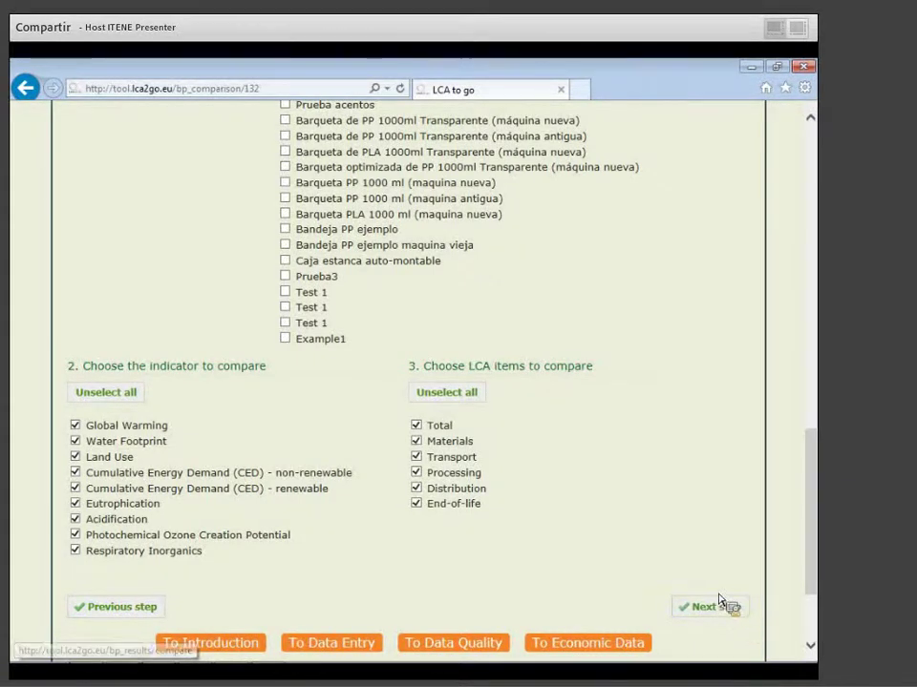
scroll(668, 554, "down", 2)
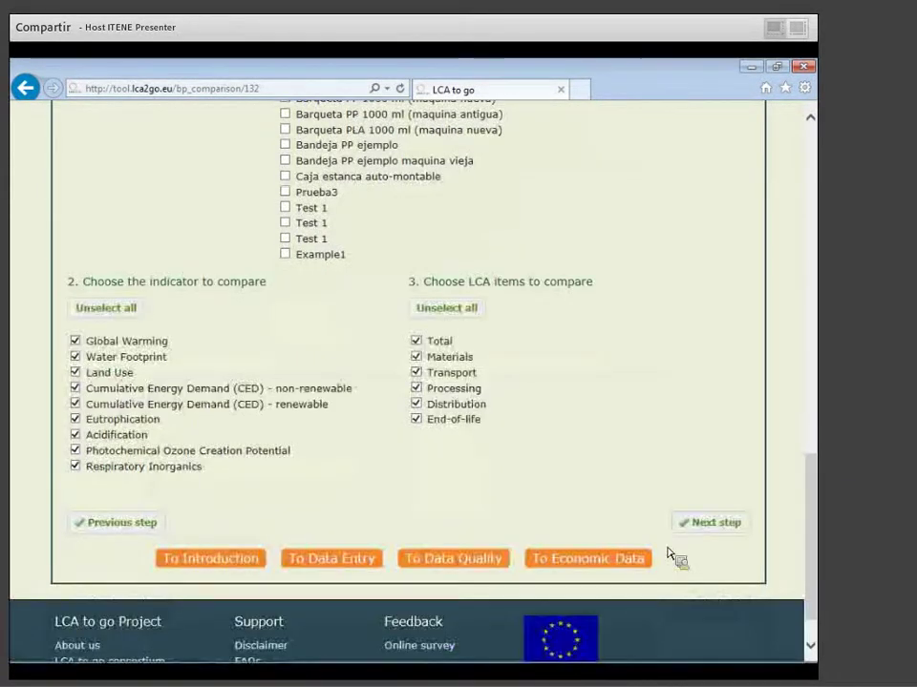
key("alt+Tab")
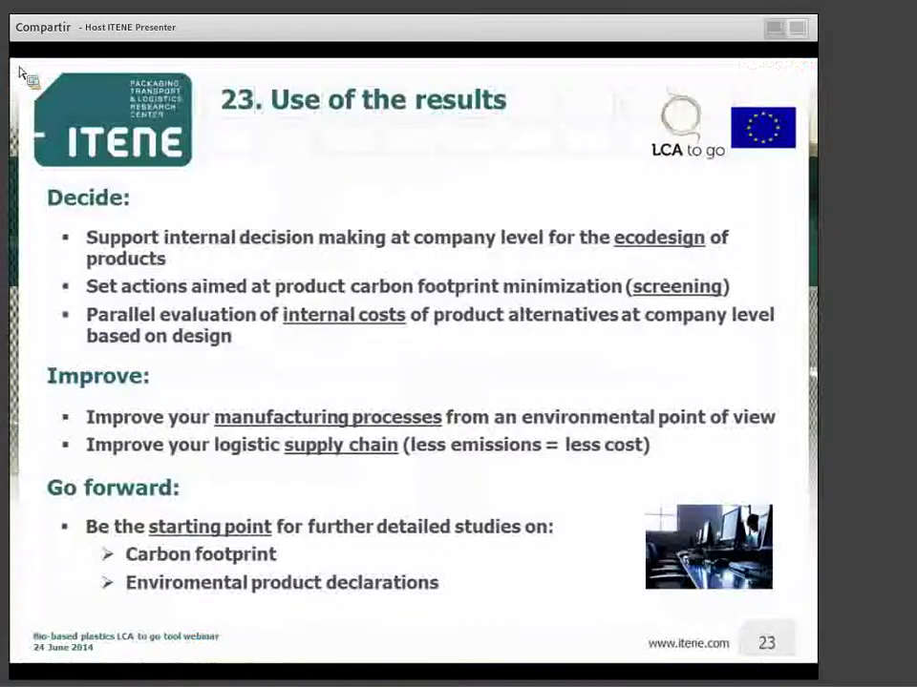